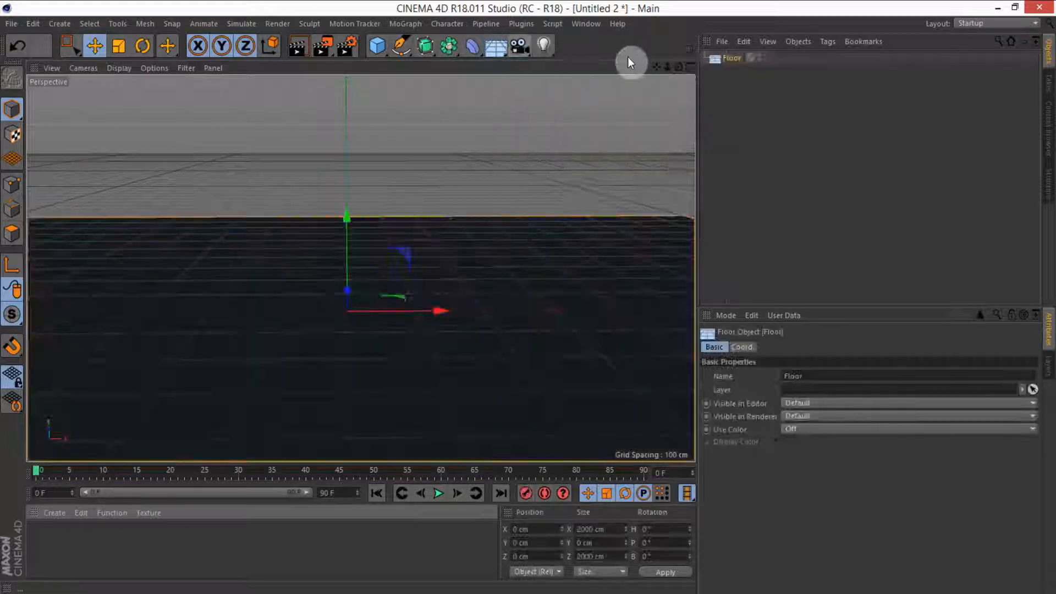
Step: Add a Collider Body simulation tag to the Floor object
{"action": "right_click", "coordinate": [718, 60]}
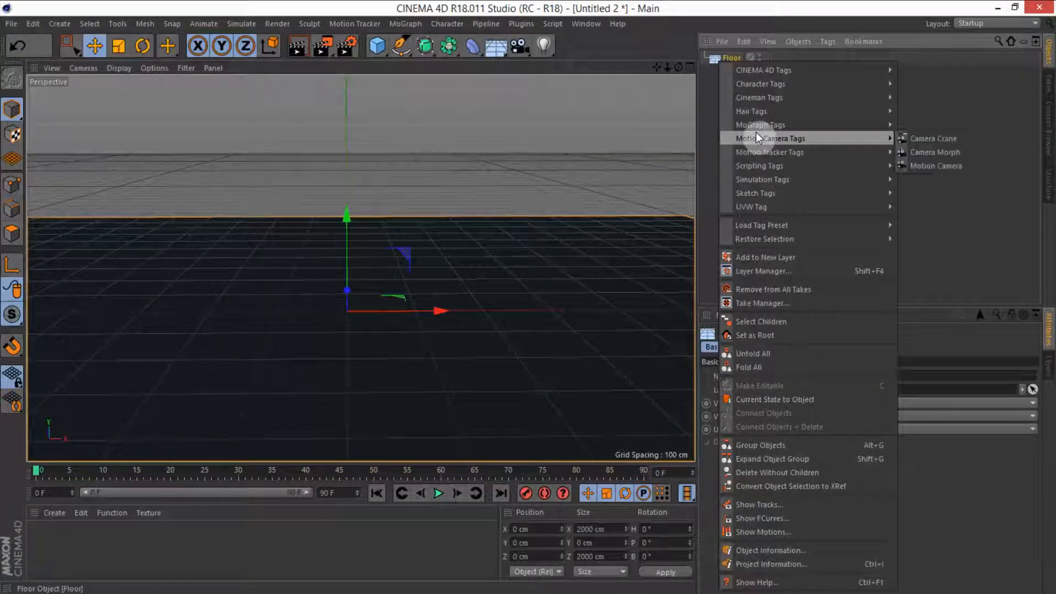
{"action": "mouse_move", "coordinate": [858, 180]}
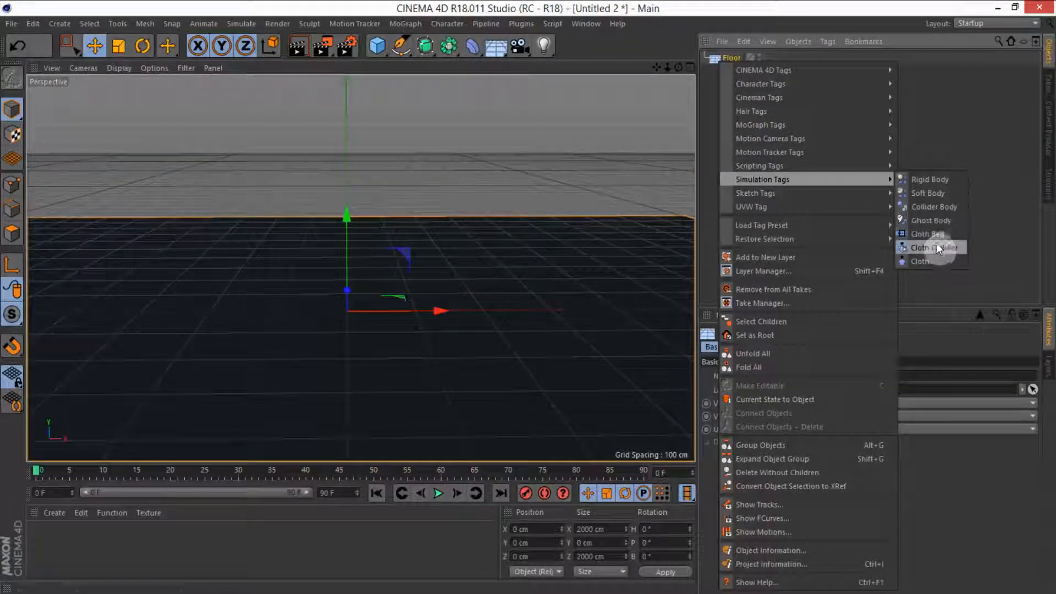
{"action": "left_click", "coordinate": [926, 207]}
{"action": "left_click", "coordinate": [779, 146]}
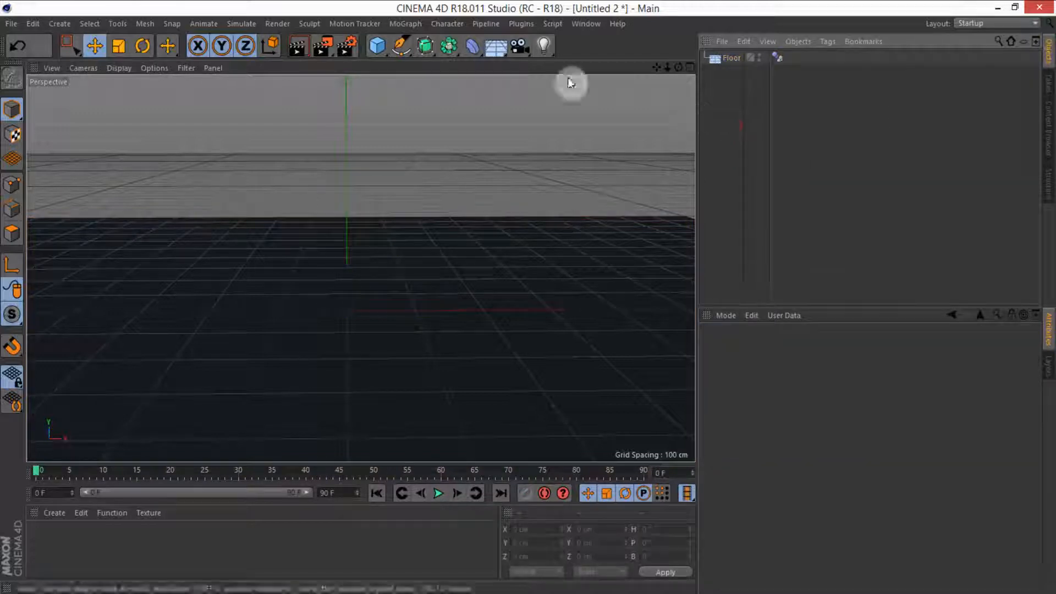
Step: Create a cube and set its size to 50 cm on X, 200 cm on Y and 50 cm on Z
{"action": "left_click_drag", "start_coordinate": [378, 45], "coordinate": [488, 72]}
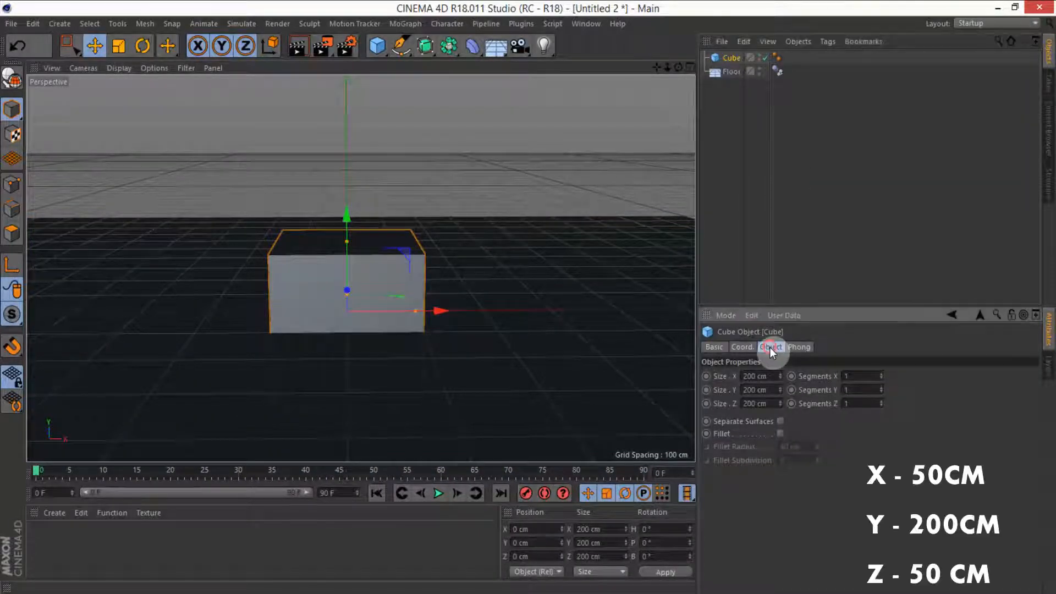
{"action": "left_click", "coordinate": [761, 376]}
{"action": "type", "text": "50"}
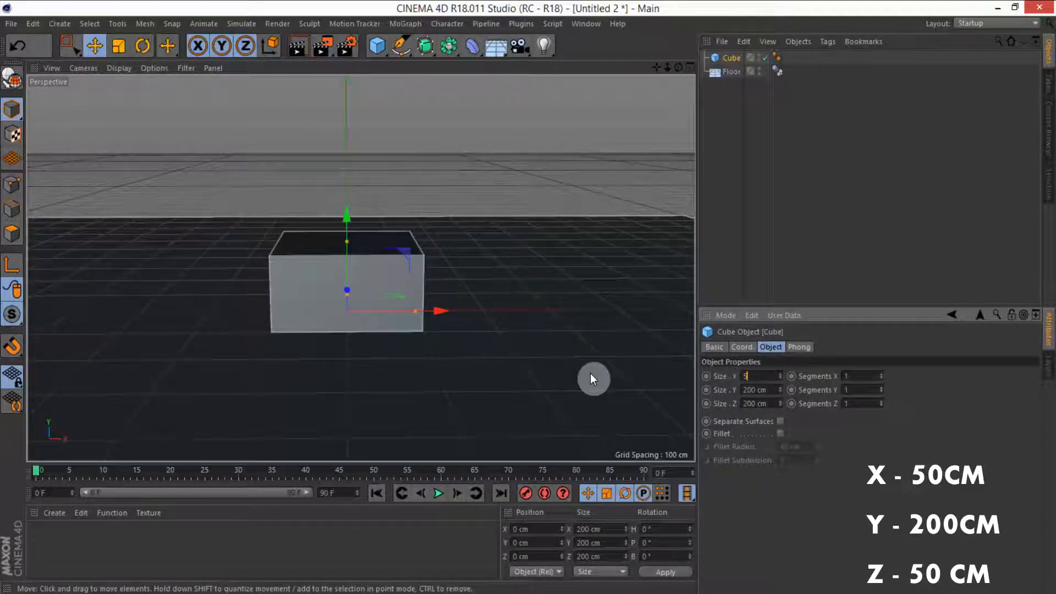
{"action": "key", "text": "Tab"}
{"action": "key", "text": "Tab"}
{"action": "type", "text": "50"}
{"action": "key", "text": "Return"}
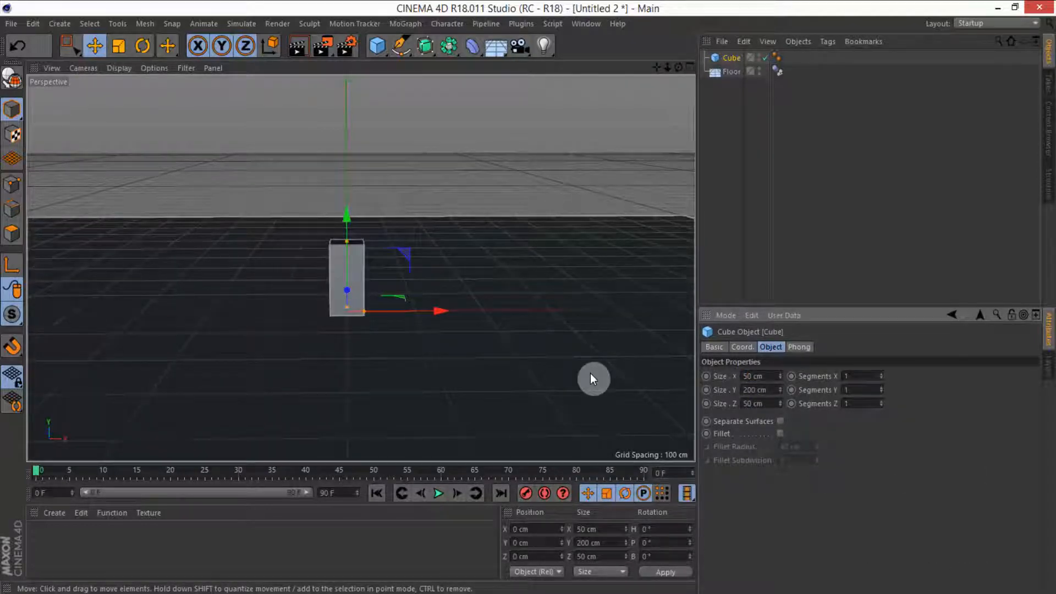
Step: Rename the cube to Collider Body
{"action": "double_click", "coordinate": [731, 57]}
{"action": "type", "text": "Co"}
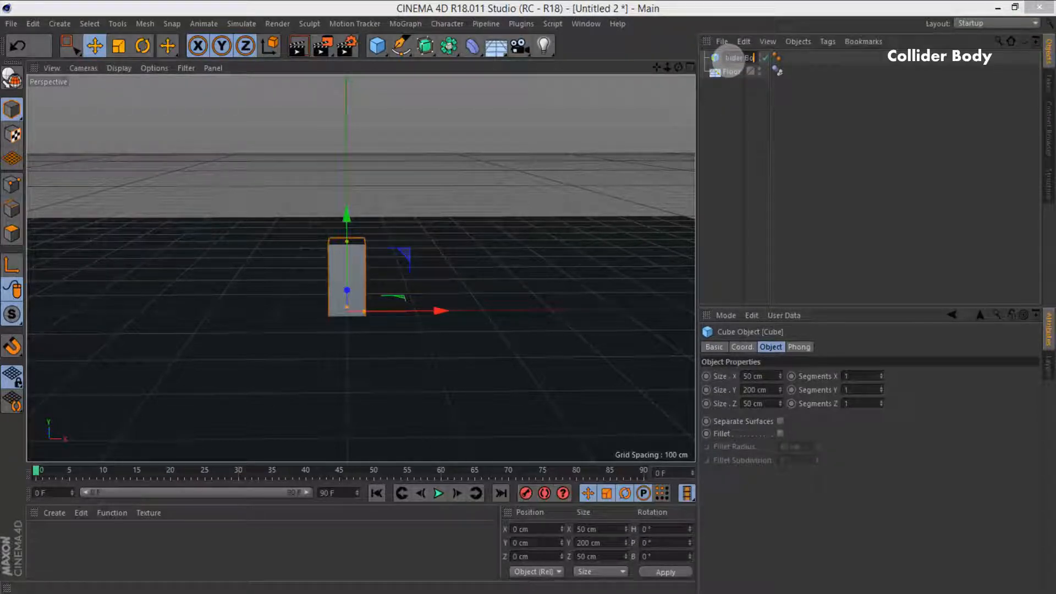
{"action": "key", "text": "Return"}
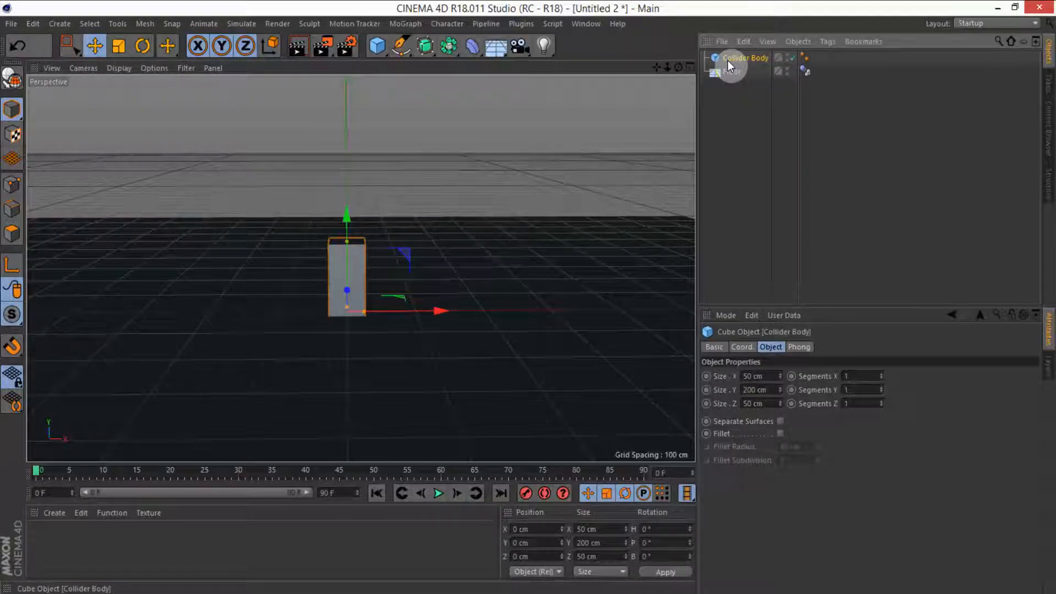
Step: Move the Collider Body cube upward in the front view so it stands on the floor
{"action": "middle_click", "coordinate": [602, 159]}
{"action": "middle_click", "coordinate": [586, 358]}
{"action": "scroll", "coordinate": [313, 255], "scroll_direction": "up", "scroll_amount": 2}
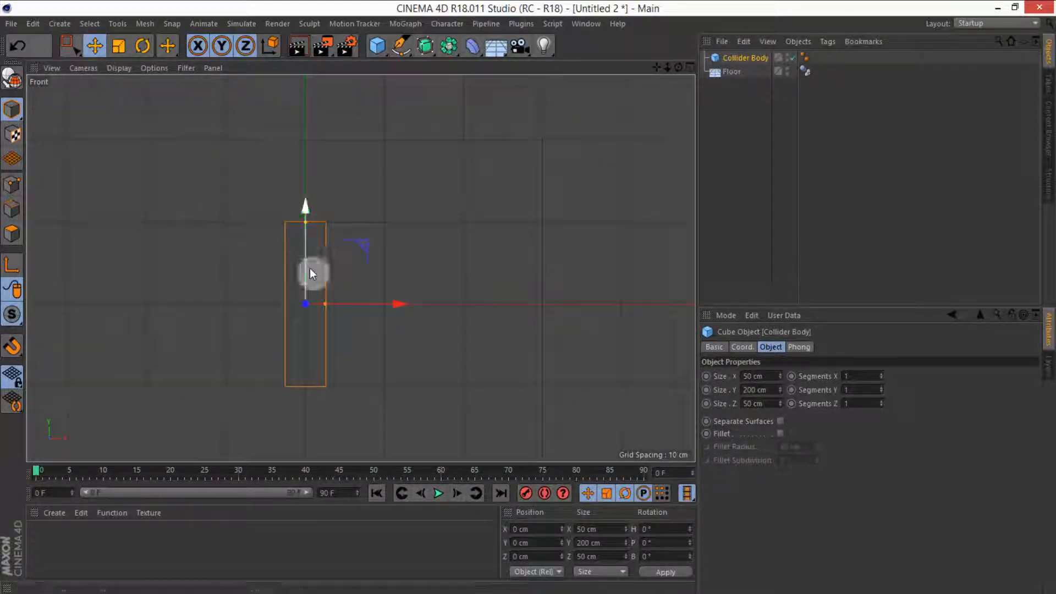
{"action": "left_click_drag", "start_coordinate": [309, 271], "coordinate": [309, 189]}
{"action": "left_click", "coordinate": [437, 177]}
{"action": "middle_click", "coordinate": [437, 177]}
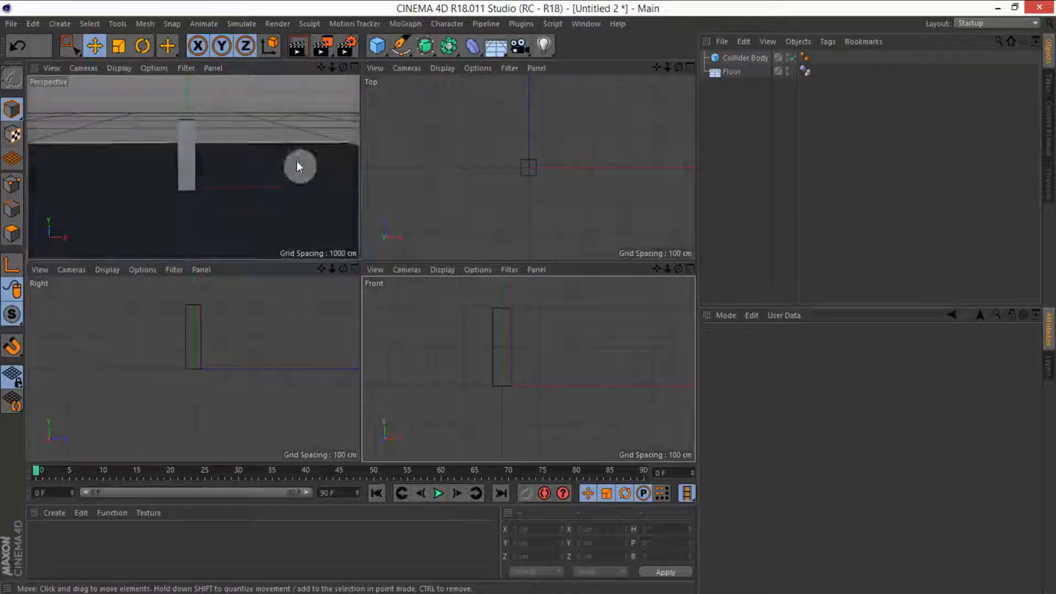
{"action": "middle_click", "coordinate": [296, 160]}
{"action": "middle_click_drag", "start_coordinate": [434, 175], "coordinate": [445, 228], "text": "alt"}
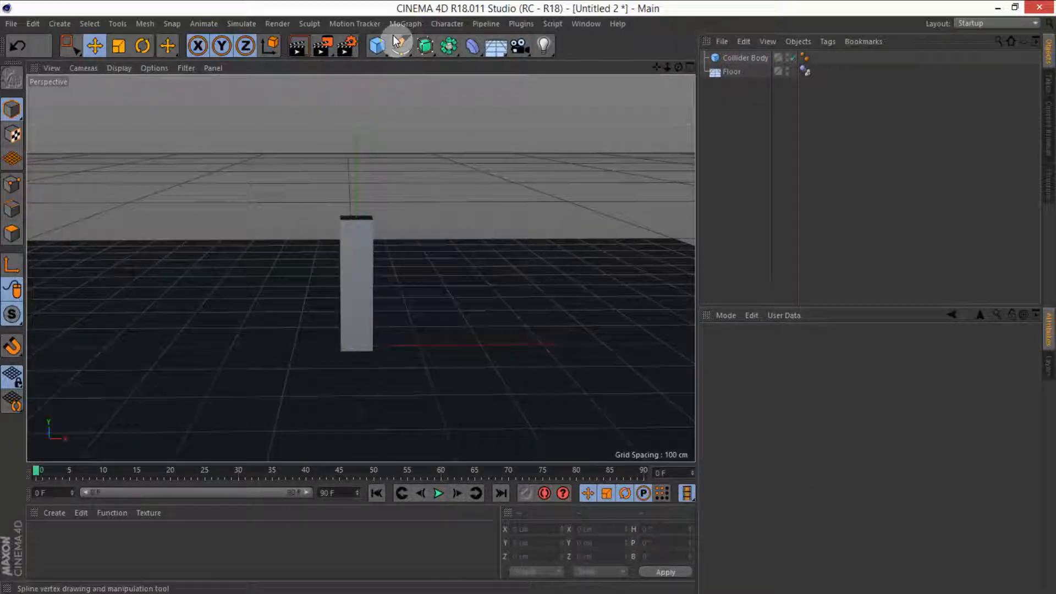
Step: Add a second cube and set its size to 50 cm on X, Y and Z
{"action": "left_click", "coordinate": [377, 45]}
{"action": "left_click", "coordinate": [467, 71]}
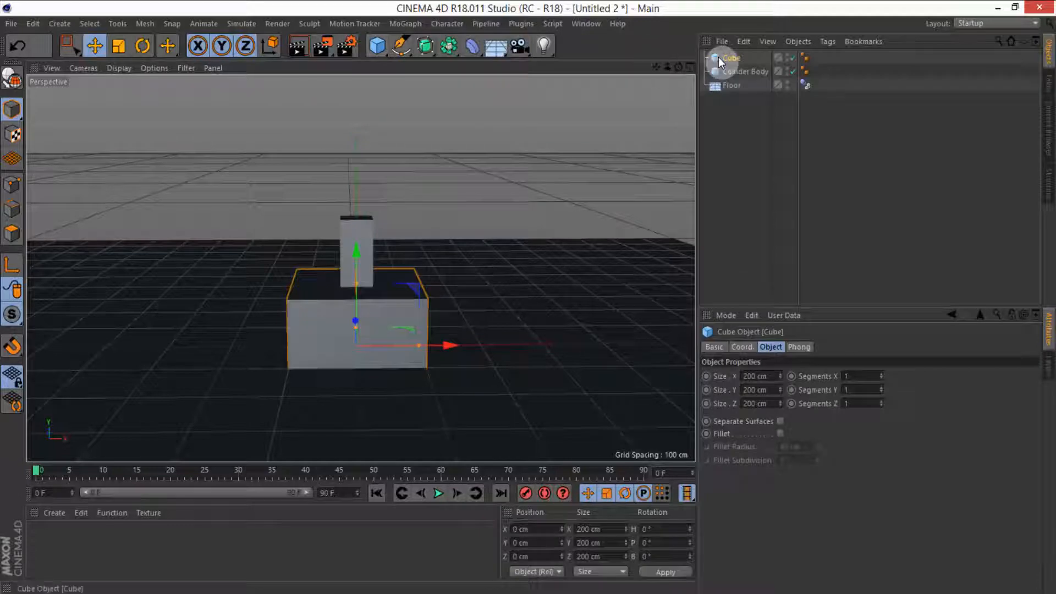
{"action": "double_click", "coordinate": [758, 376]}
{"action": "type", "text": "50"}
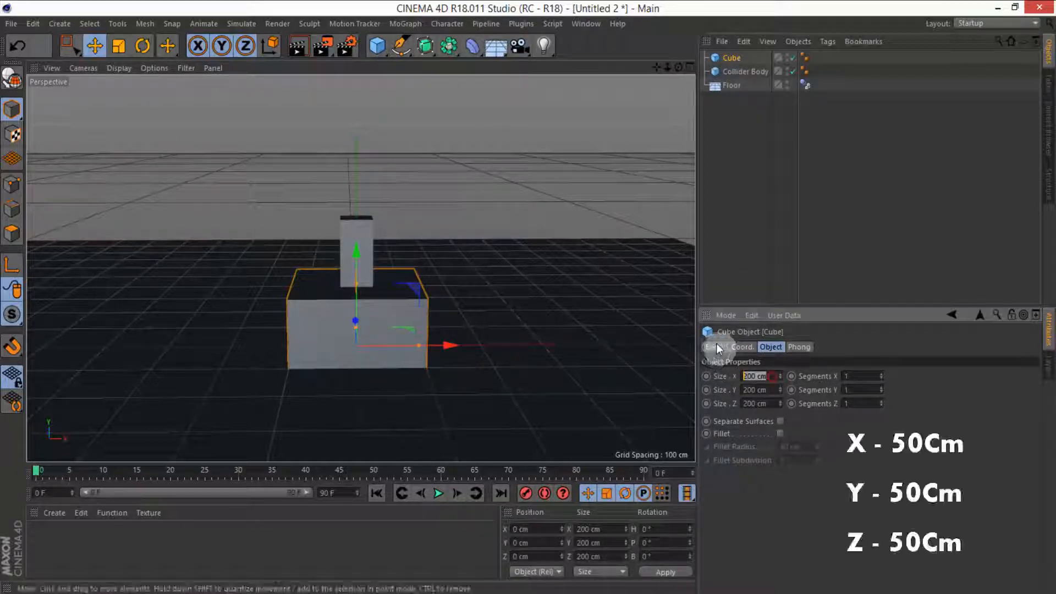
{"action": "key", "text": "Tab"}
{"action": "type", "text": "50"}
{"action": "key", "text": "Tab"}
{"action": "type", "text": "50"}
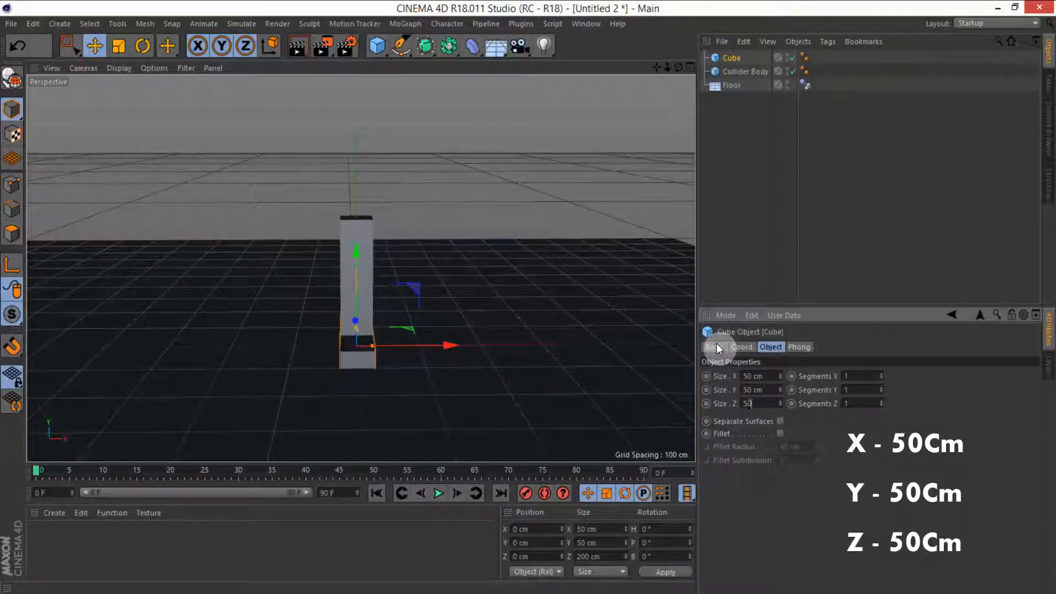
{"action": "key", "text": "Return"}
Step: Raise the new cube above the Collider Body, setting its Y position to 225 cm
{"action": "middle_click", "coordinate": [546, 298]}
{"action": "middle_click", "coordinate": [542, 362]}
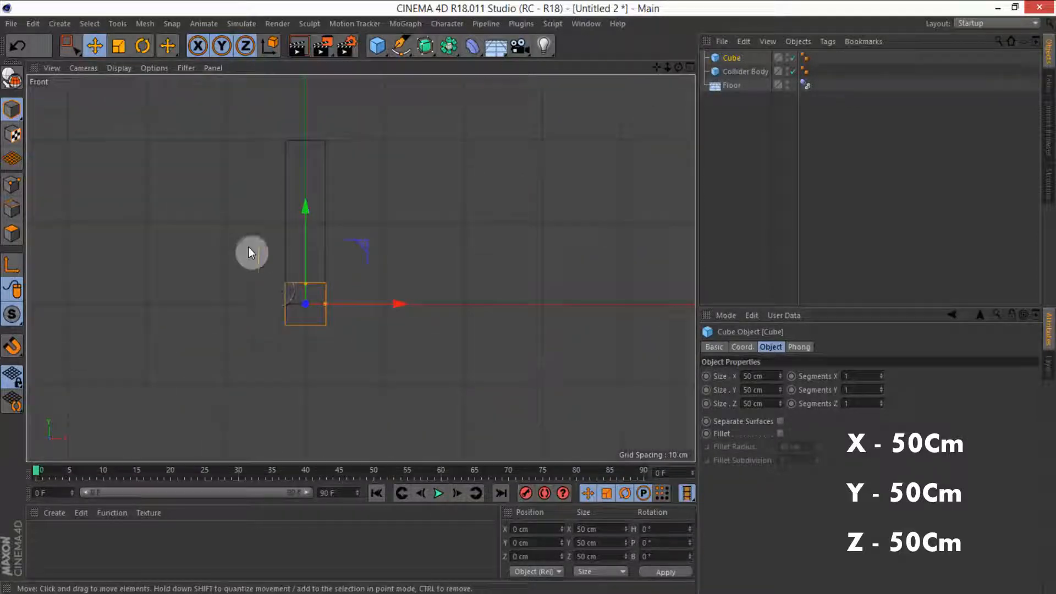
{"action": "left_click_drag", "start_coordinate": [308, 235], "coordinate": [309, 123]}
{"action": "left_click_drag", "start_coordinate": [306, 189], "coordinate": [306, 115]}
{"action": "scroll", "coordinate": [241, 238], "scroll_direction": "up", "scroll_amount": 5}
{"action": "middle_click_drag", "start_coordinate": [350, 138], "coordinate": [368, 202], "text": "alt"}
{"action": "left_click", "coordinate": [742, 346]}
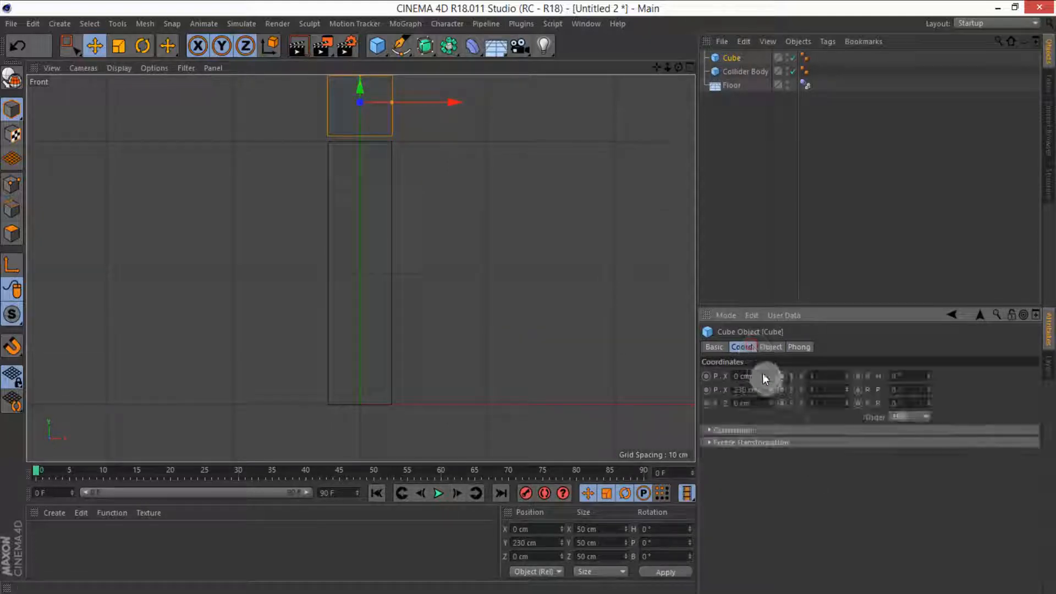
{"action": "double_click", "coordinate": [761, 390]}
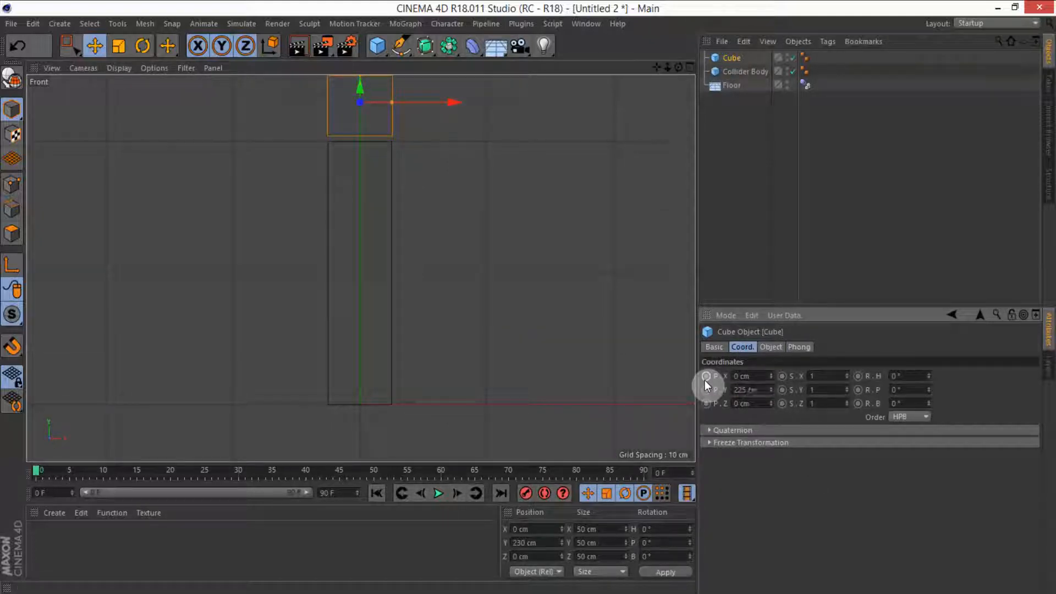
{"action": "key", "text": "Return"}
Step: Rename the small upper cube to Rigid Body
{"action": "middle_click", "coordinate": [454, 229]}
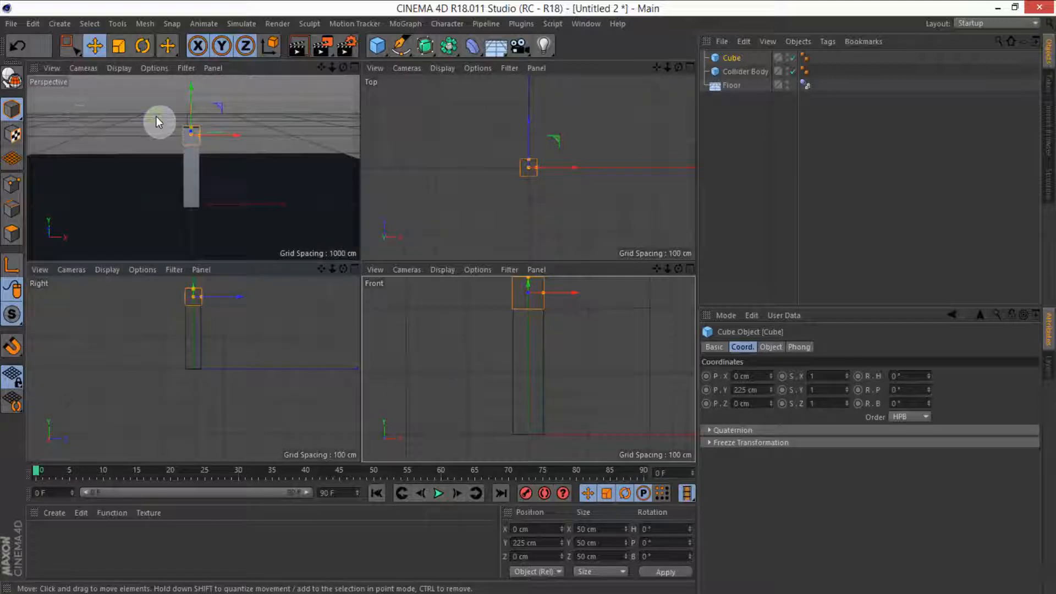
{"action": "middle_click", "coordinate": [158, 122]}
{"action": "double_click", "coordinate": [736, 57]}
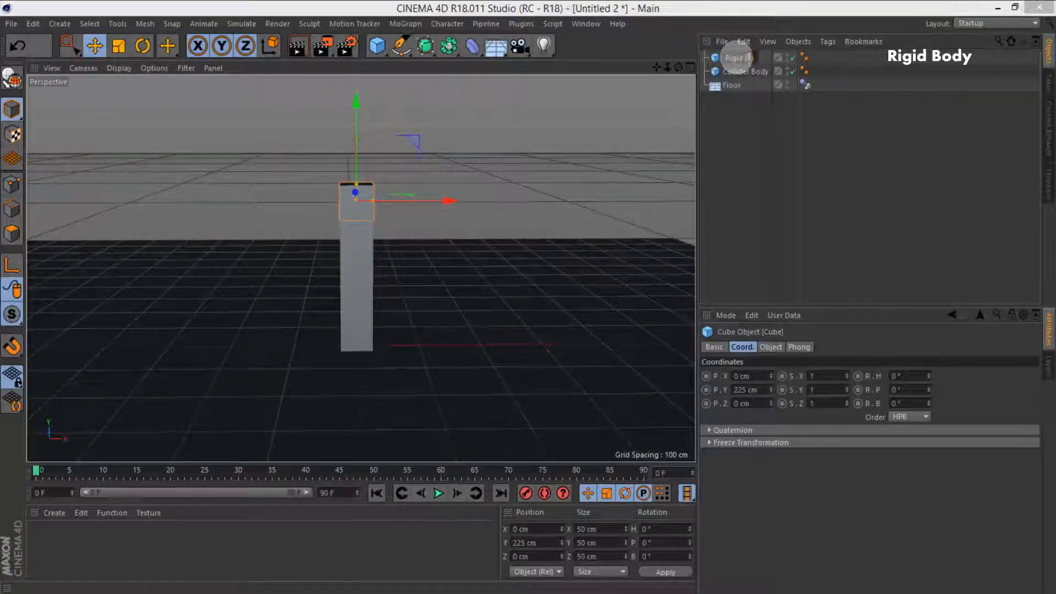
{"action": "type", "text": "Rigid Body"}
{"action": "key", "text": "Return"}
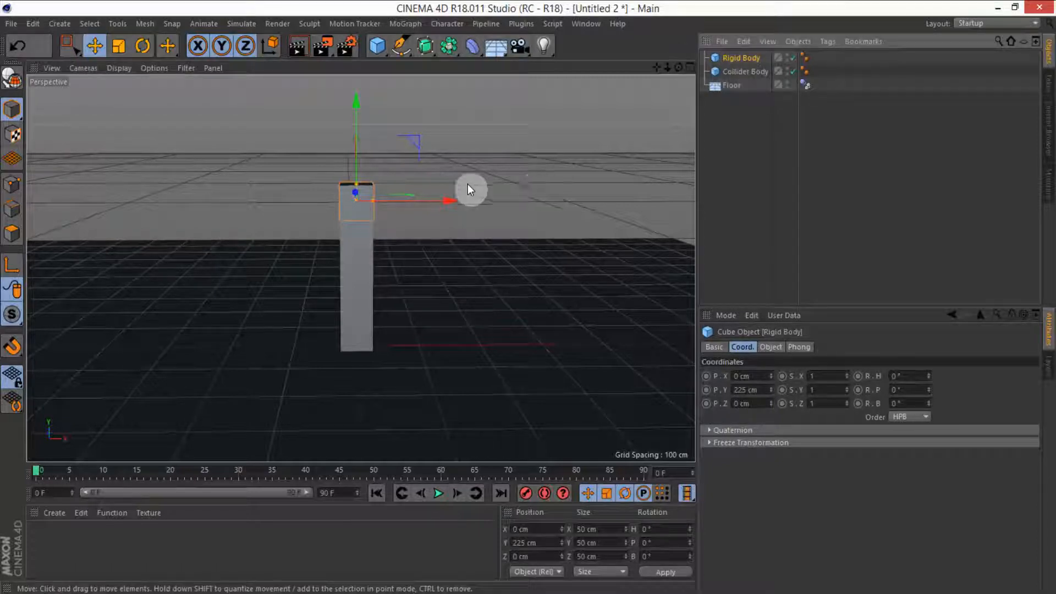
Step: Add a third cube and rename it Soft Body
{"action": "left_click", "coordinate": [418, 101]}
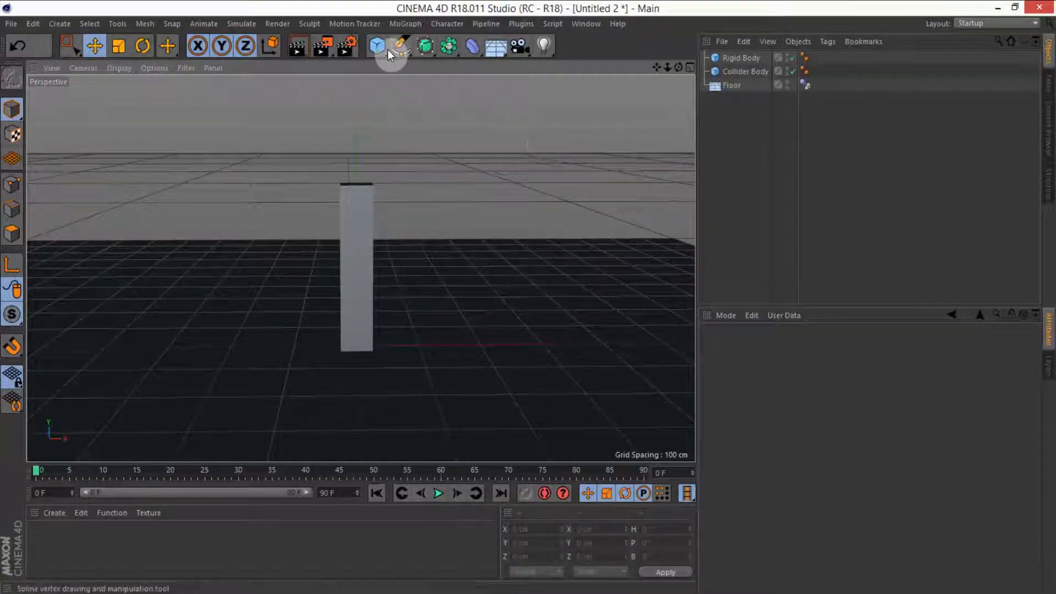
{"action": "left_click_drag", "start_coordinate": [378, 48], "coordinate": [505, 65]}
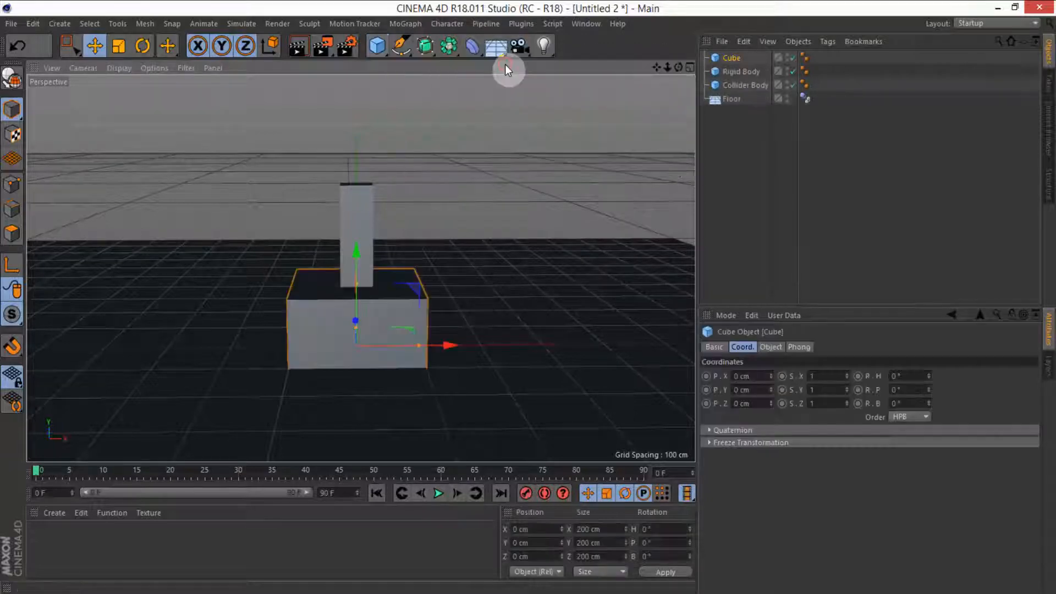
{"action": "double_click", "coordinate": [733, 58]}
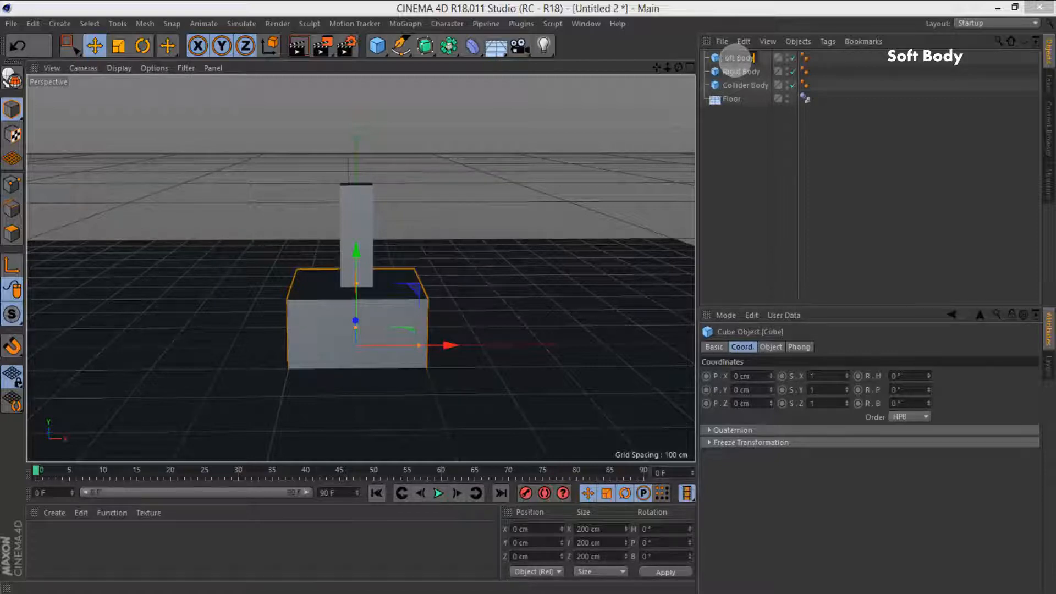
{"action": "type", "text": "Soft Body"}
{"action": "key", "text": "Return"}
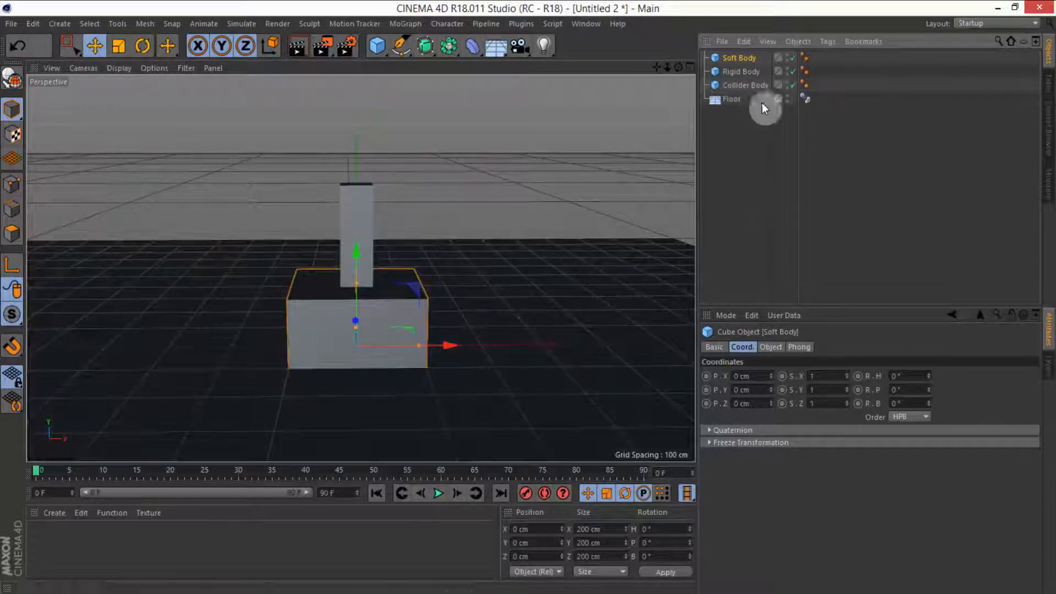
Step: Set the Soft Body cube's size to 50 cm on X, Y and Z
{"action": "left_click", "coordinate": [771, 347]}
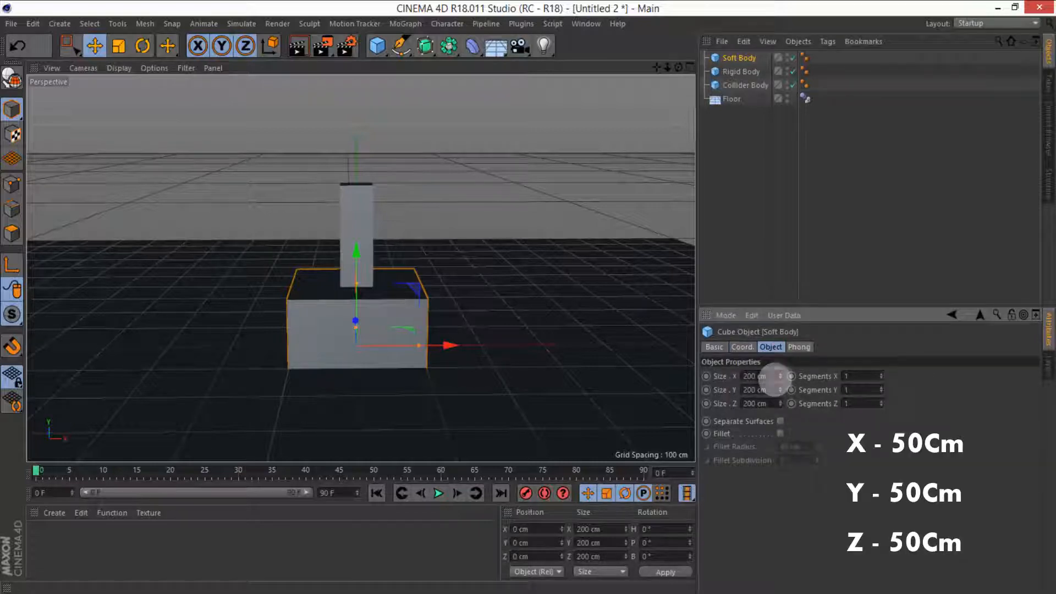
{"action": "type", "text": "50"}
{"action": "key", "text": "Tab"}
{"action": "type", "text": "50"}
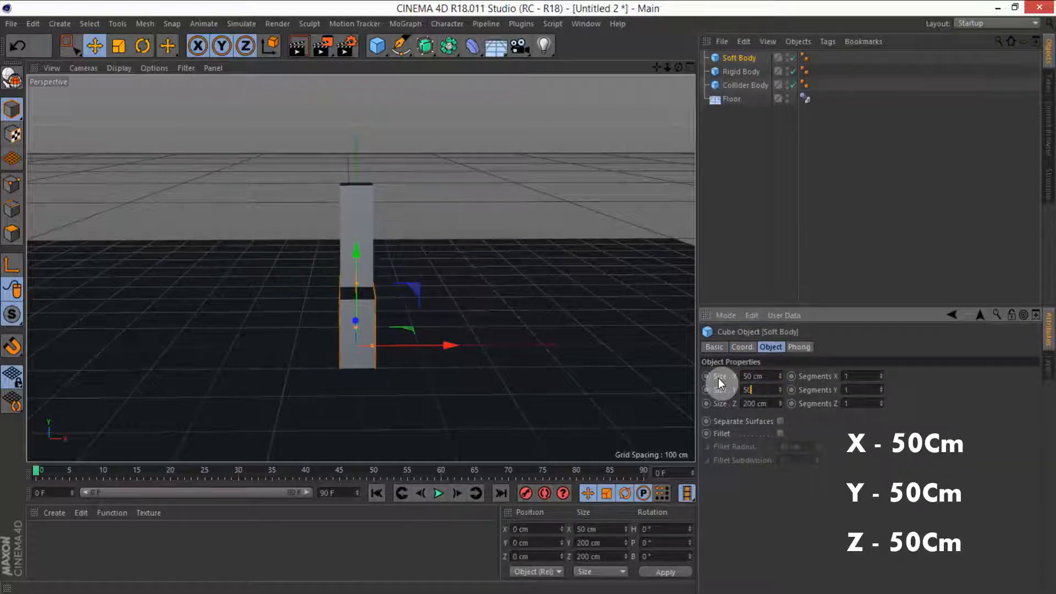
{"action": "key", "text": "Tab"}
{"action": "type", "text": "50"}
{"action": "key", "text": "Return"}
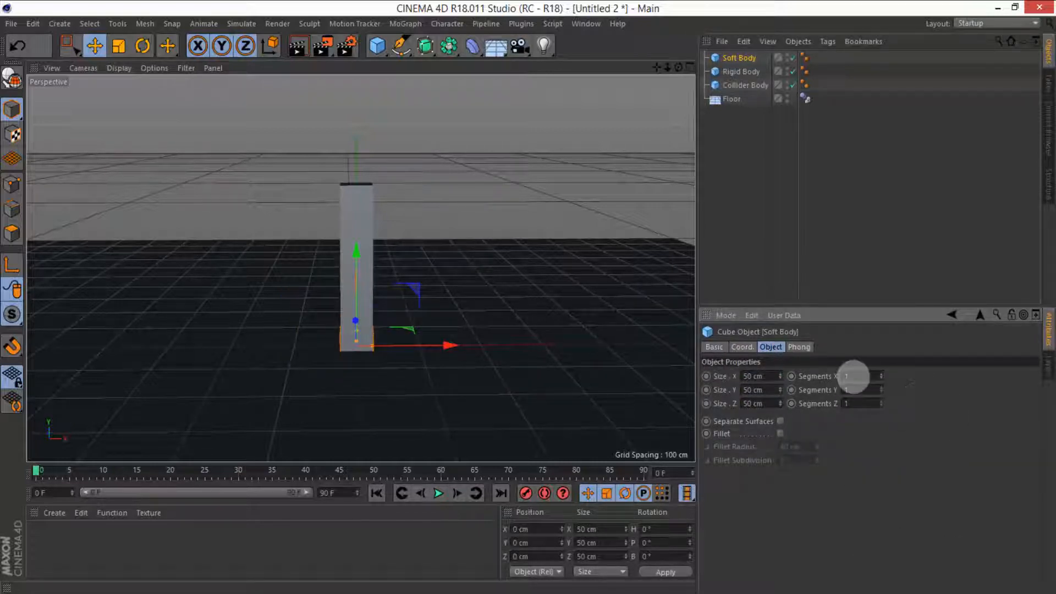
Step: Set the Soft Body cube's segments to 4 on each axis and enable Fillet with a 4 cm radius
{"action": "left_click", "coordinate": [749, 61]}
{"action": "left_click_drag", "start_coordinate": [859, 375], "coordinate": [820, 383]}
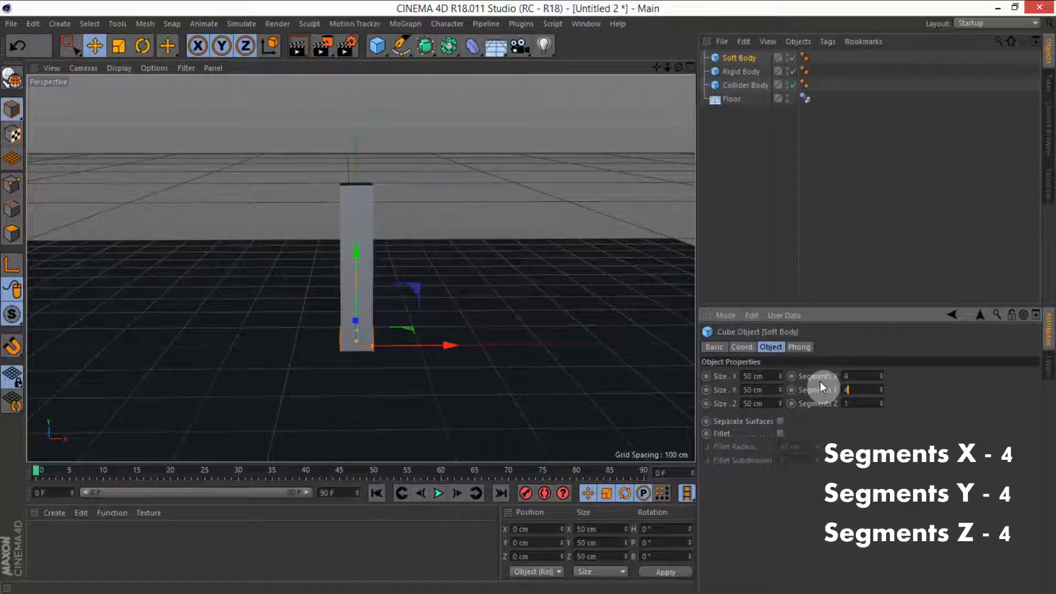
{"action": "left_click", "coordinate": [780, 434]}
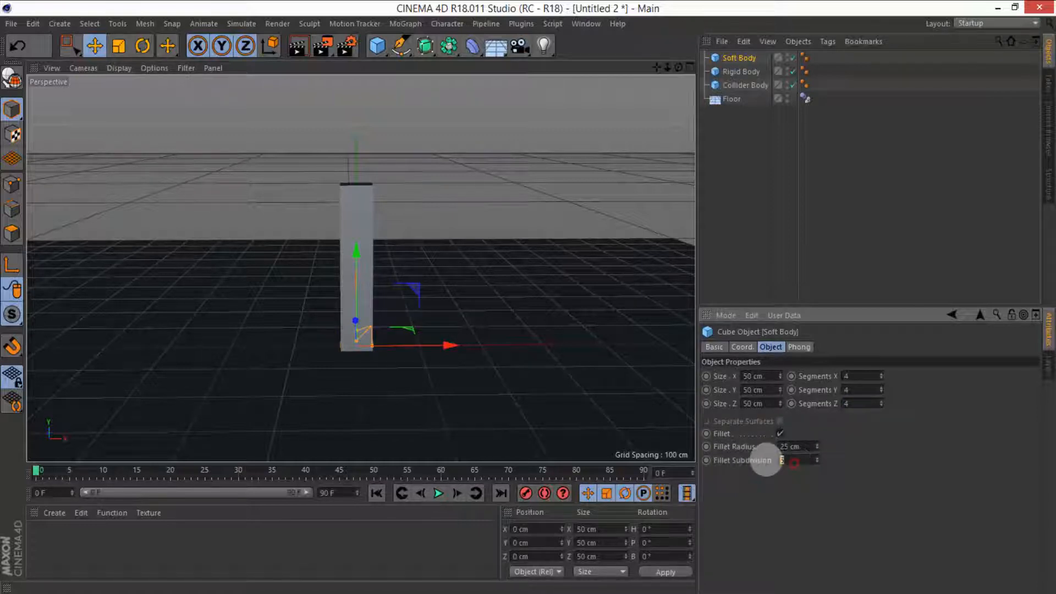
{"action": "left_click", "coordinate": [811, 446]}
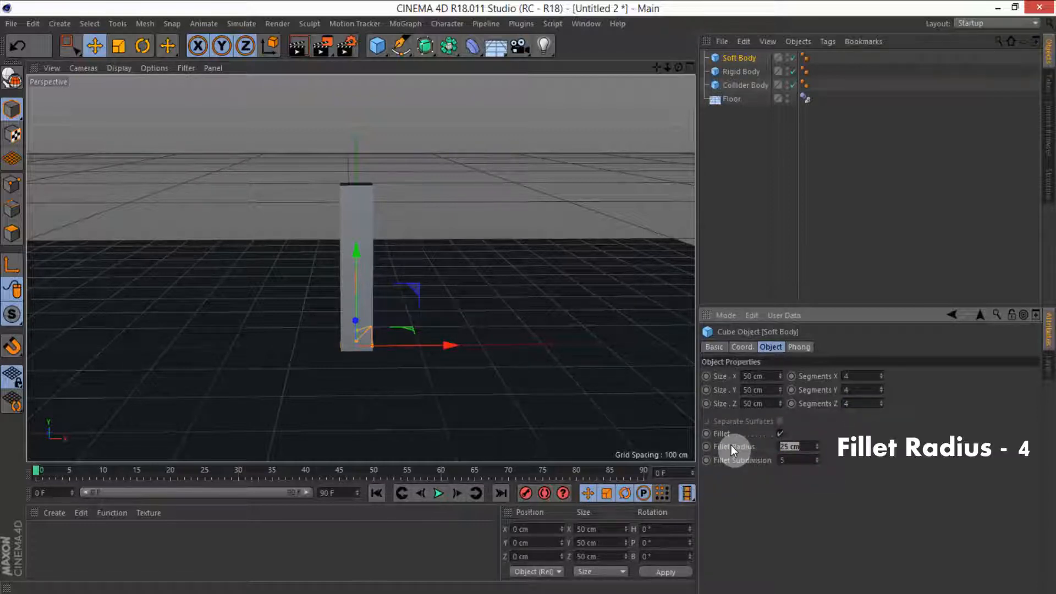
{"action": "type", "text": "4"}
{"action": "key", "text": "Return"}
Step: Move the Soft Body cube up to a Y position of 25 cm so it rests on the floor
{"action": "middle_click", "coordinate": [541, 297]}
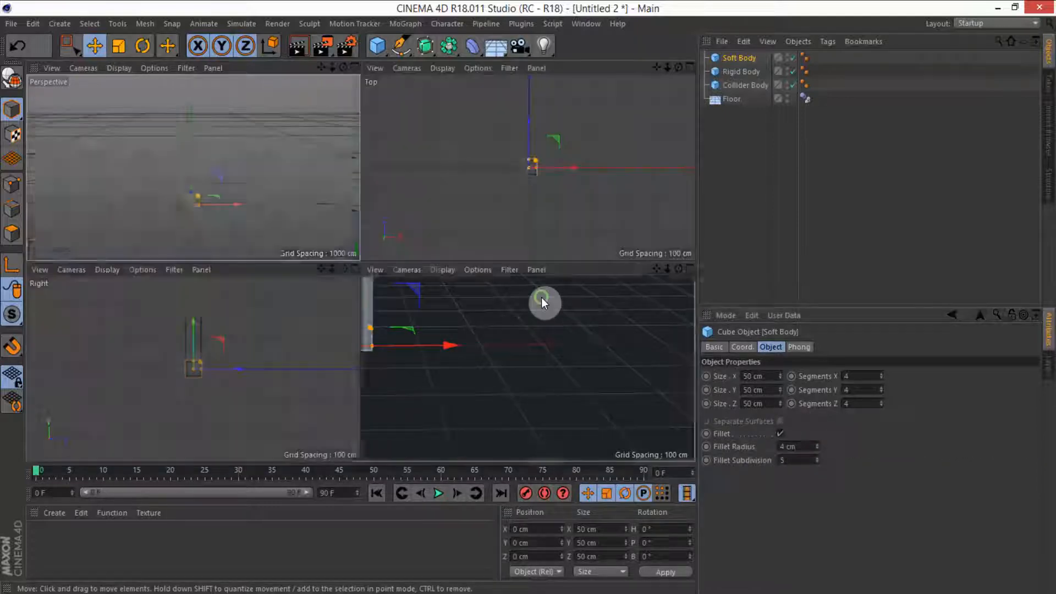
{"action": "middle_click", "coordinate": [496, 361]}
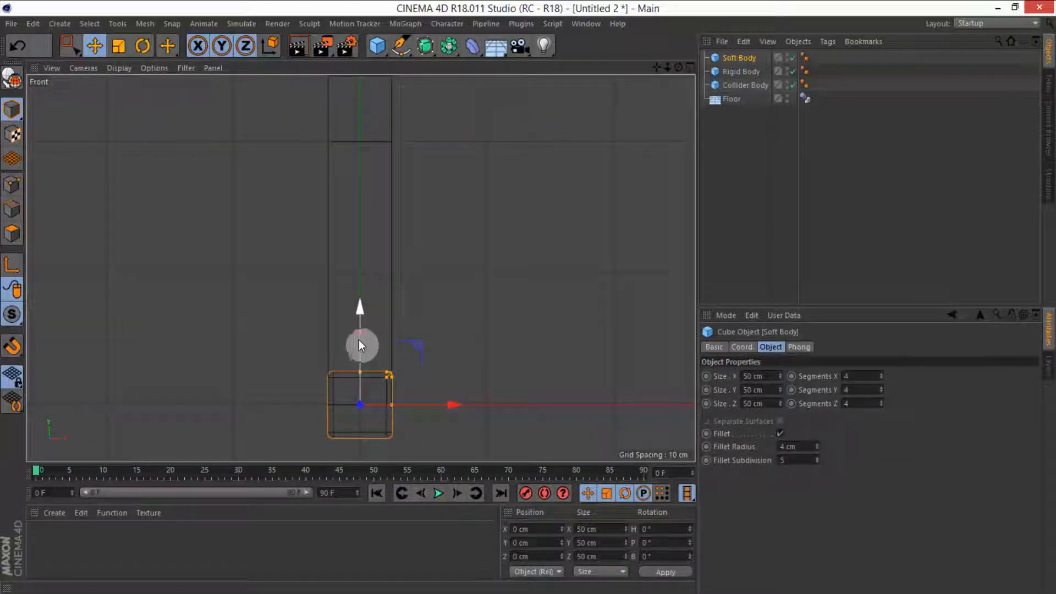
{"action": "left_click_drag", "start_coordinate": [358, 344], "coordinate": [353, 307]}
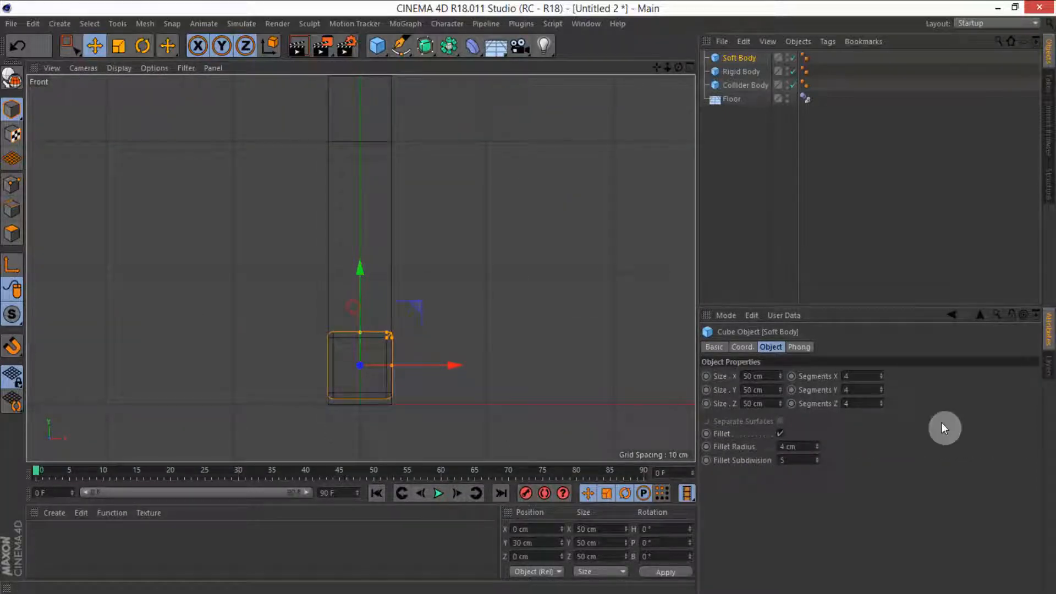
{"action": "left_click", "coordinate": [741, 347]}
{"action": "left_click_drag", "start_coordinate": [756, 387], "coordinate": [724, 386]}
{"action": "type", "text": "25"}
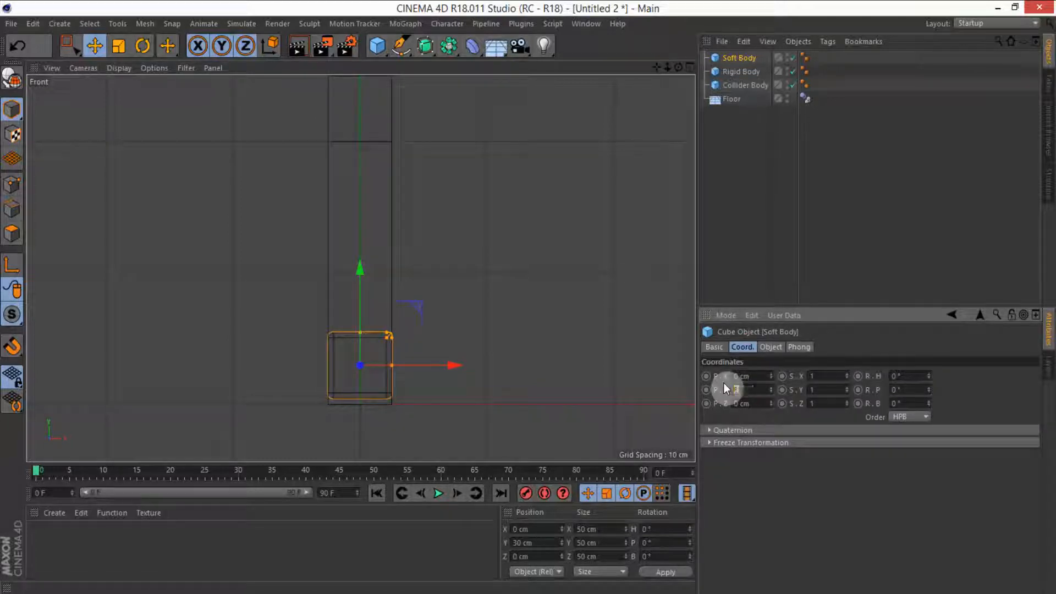
{"action": "key", "text": "Return"}
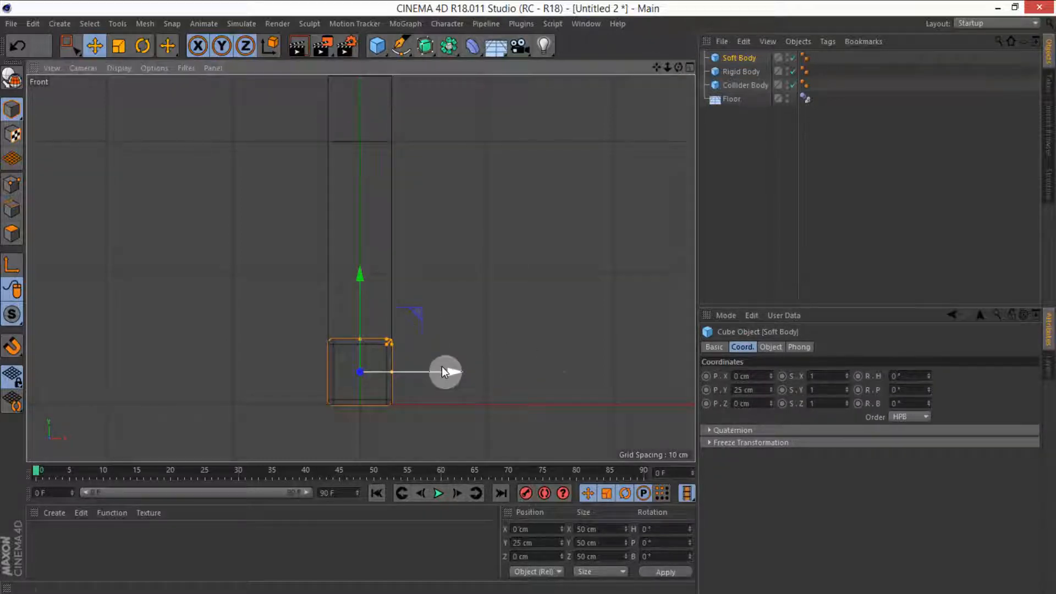
Step: Move the Soft Body cube along the X axis to about 460 cm, away from the column
{"action": "left_click_drag", "start_coordinate": [447, 370], "coordinate": [739, 370]}
{"action": "middle_click_drag", "start_coordinate": [393, 318], "coordinate": [269, 287], "text": "alt"}
{"action": "scroll", "coordinate": [269, 288], "scroll_direction": "down", "scroll_amount": 3}
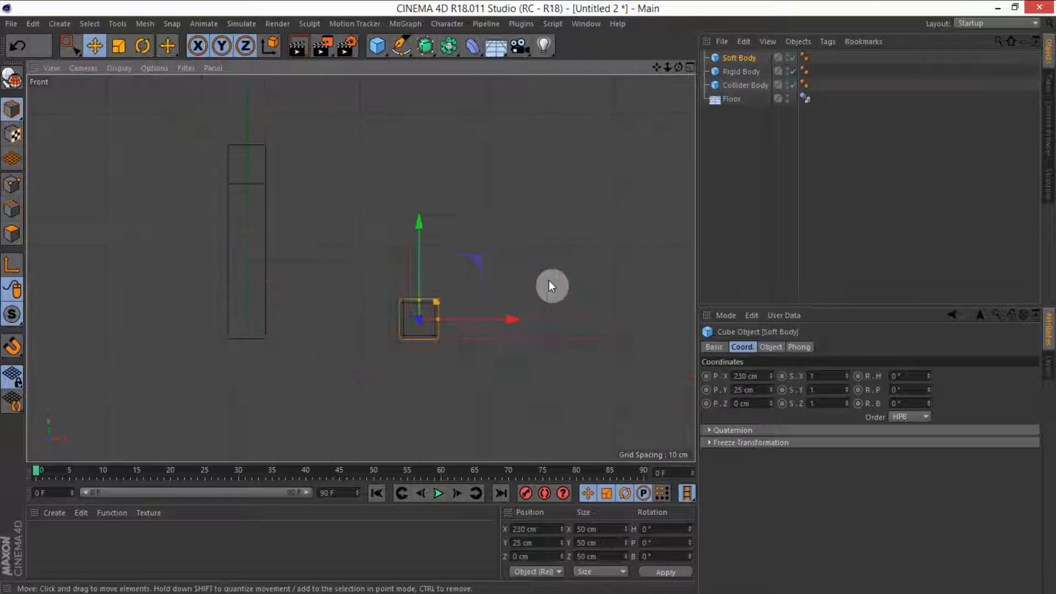
{"action": "left_click_drag", "start_coordinate": [495, 317], "coordinate": [672, 319]}
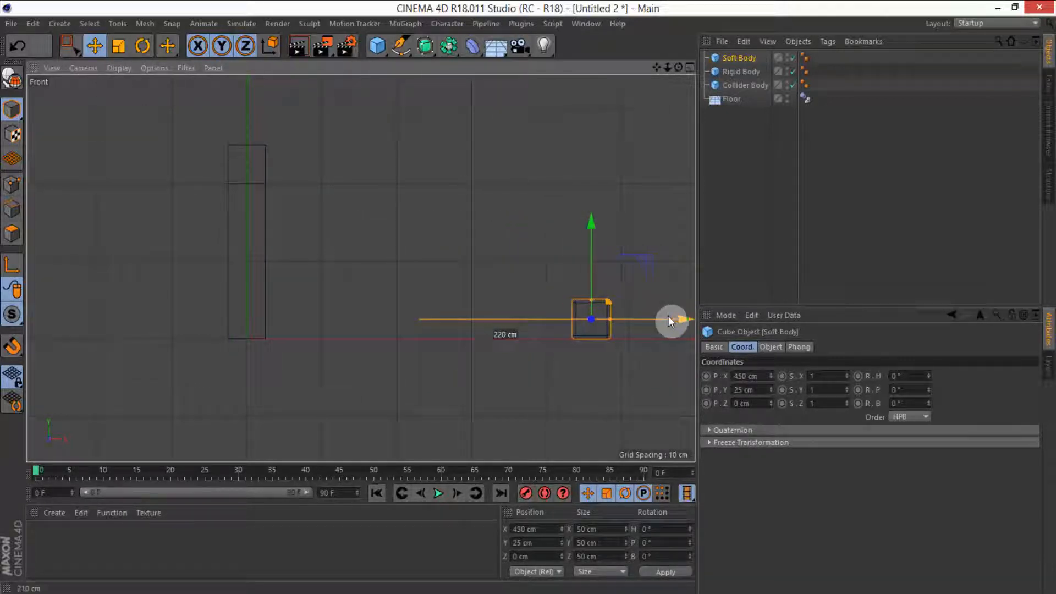
Step: Set the Soft Body cube's fillet subdivision to 4 in the perspective view
{"action": "middle_click", "coordinate": [609, 241]}
{"action": "middle_click", "coordinate": [153, 198]}
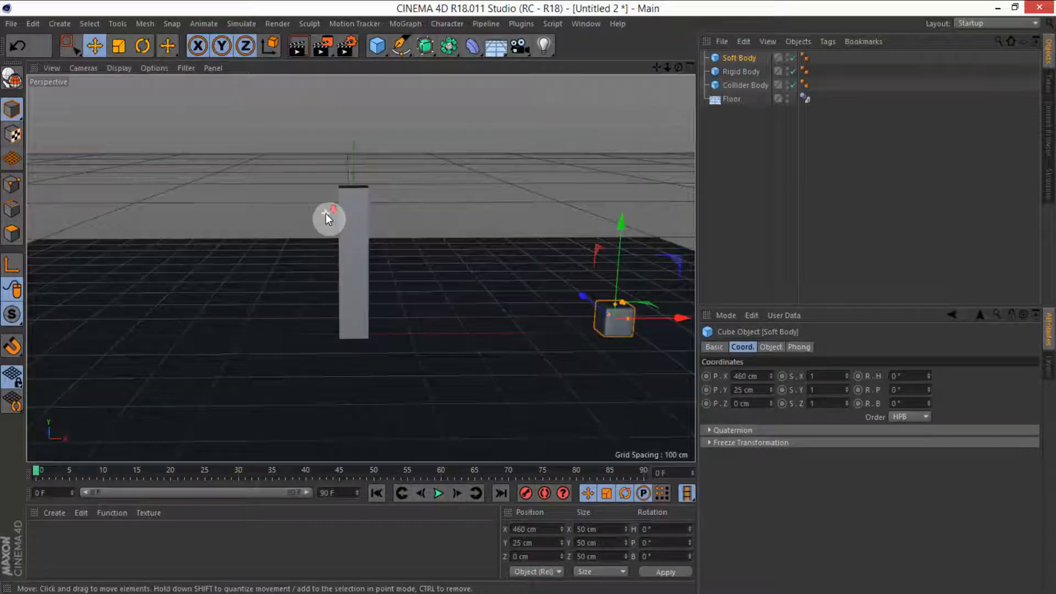
{"action": "left_click_drag", "start_coordinate": [328, 217], "coordinate": [397, 316], "text": "alt"}
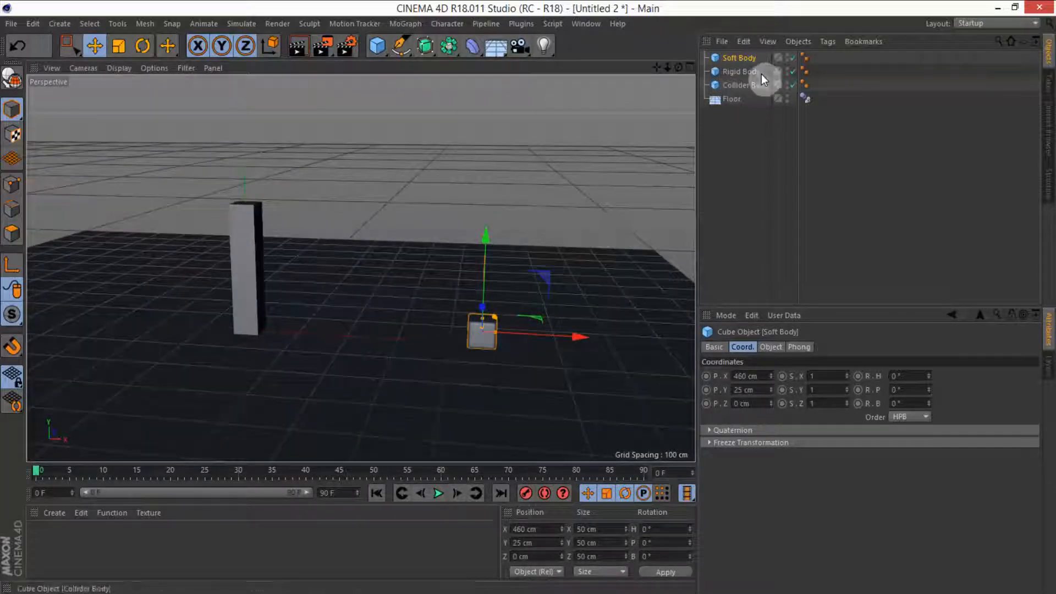
{"action": "left_click", "coordinate": [744, 56]}
{"action": "left_click", "coordinate": [770, 346]}
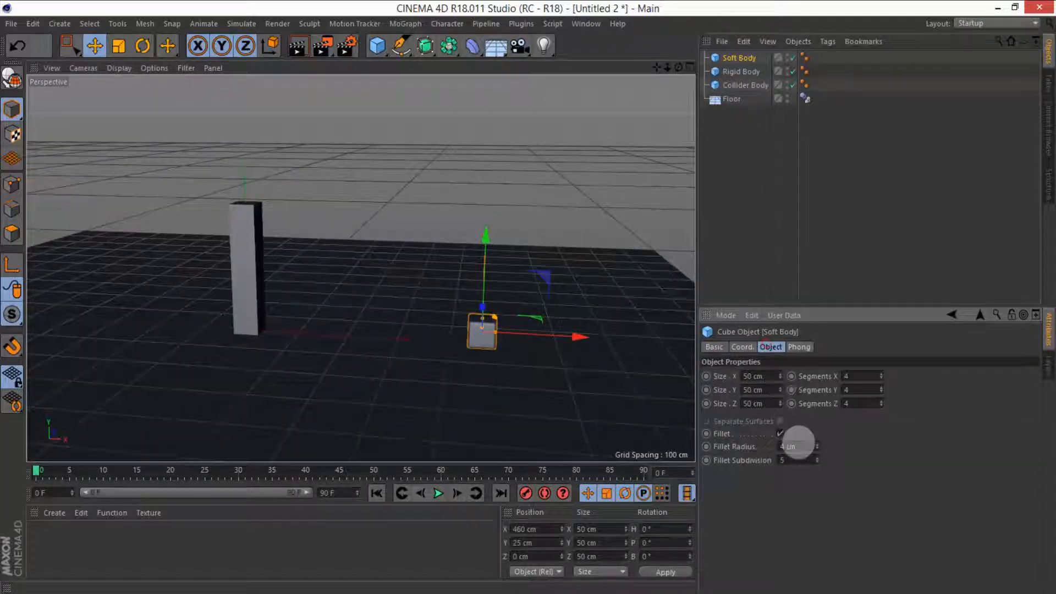
{"action": "left_click_drag", "start_coordinate": [796, 459], "coordinate": [732, 462]}
{"action": "type", "text": "4"}
{"action": "key", "text": "Return"}
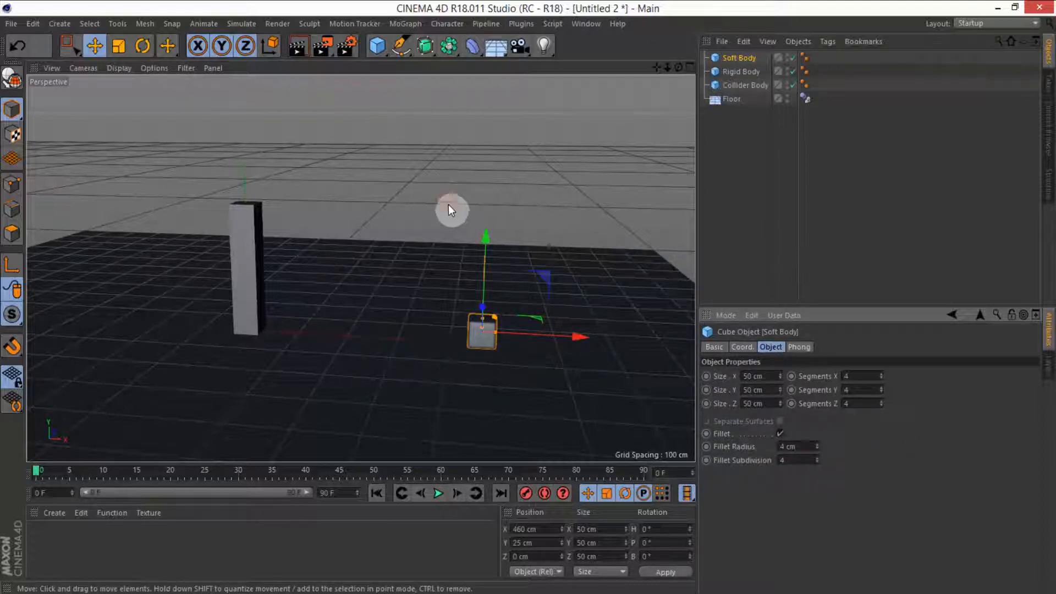
Step: Extend the animation's end frame to 200 F and show the full timeline range
{"action": "left_click_drag", "start_coordinate": [448, 205], "coordinate": [377, 230], "text": "alt"}
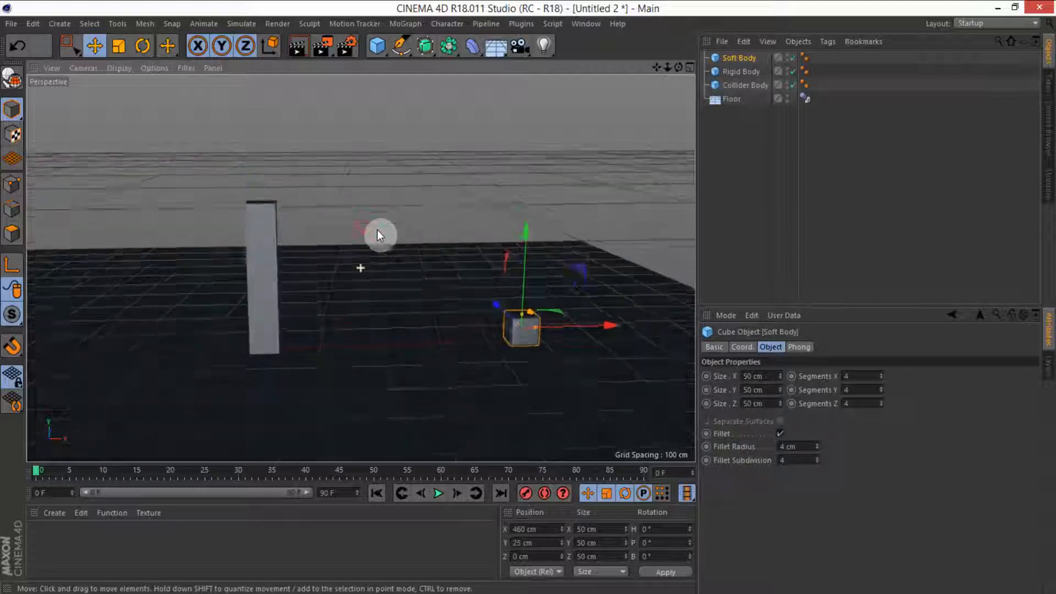
{"action": "left_click", "coordinate": [358, 493]}
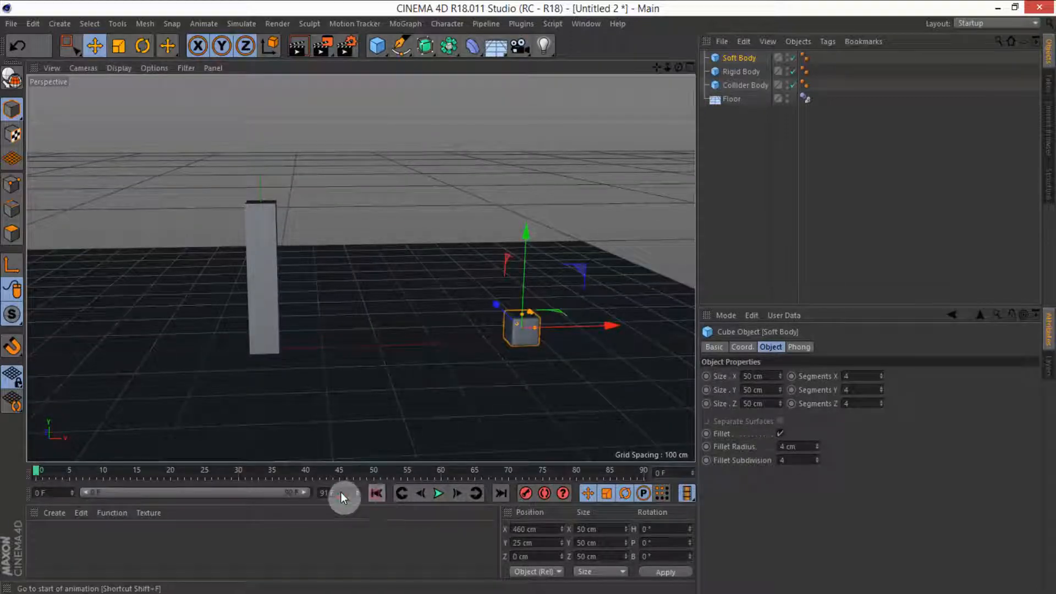
{"action": "left_click_drag", "start_coordinate": [337, 490], "coordinate": [263, 480]}
{"action": "type", "text": "200"}
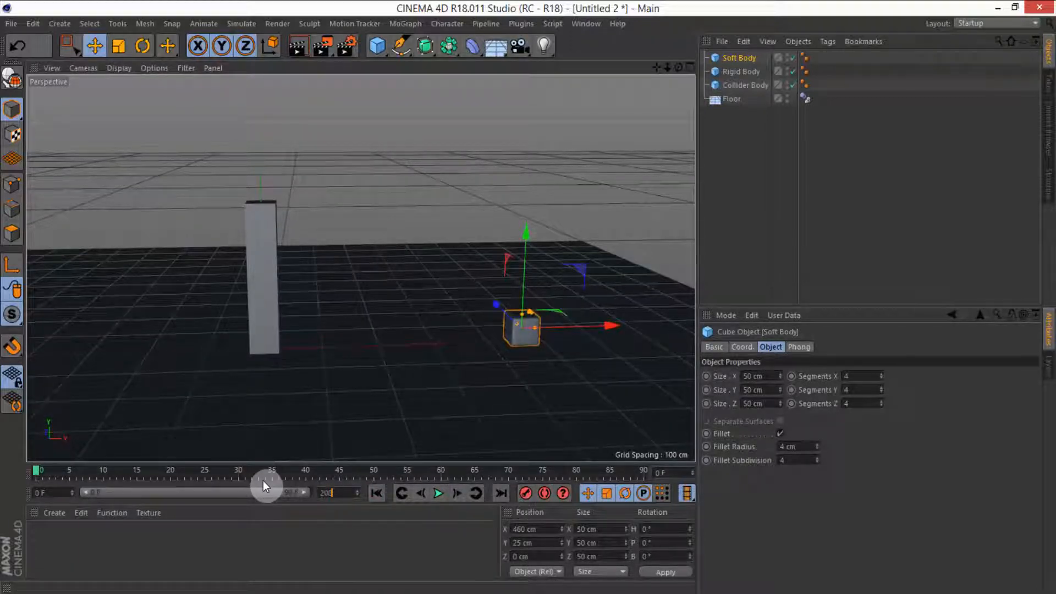
{"action": "key", "text": "Return"}
{"action": "left_click_drag", "start_coordinate": [192, 491], "coordinate": [312, 490]}
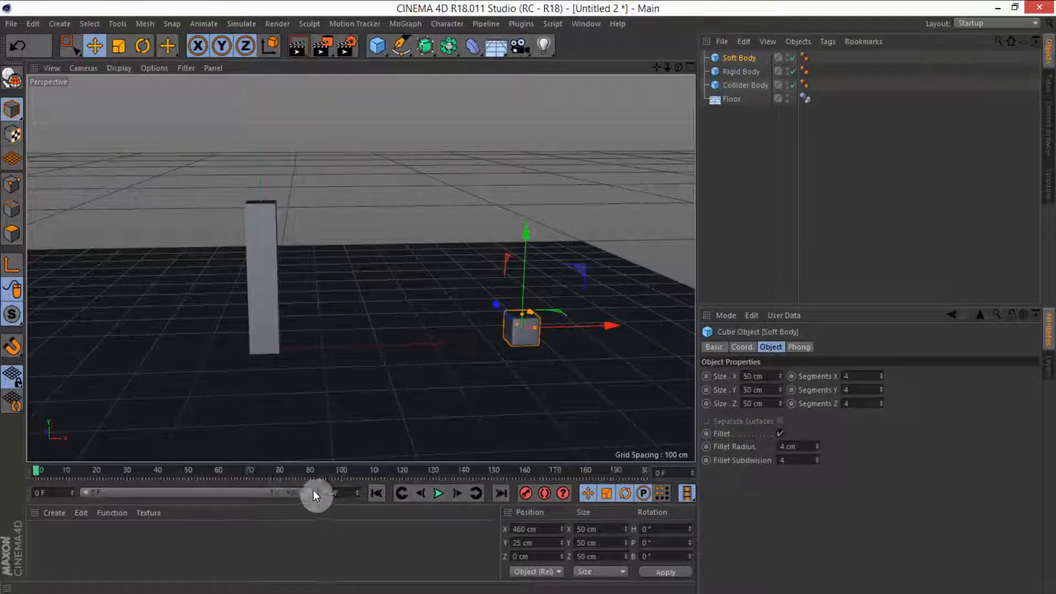
Step: Add a Collider Body simulation tag to the Collider Body object
{"action": "right_click", "coordinate": [735, 83]}
{"action": "mouse_move", "coordinate": [770, 183]}
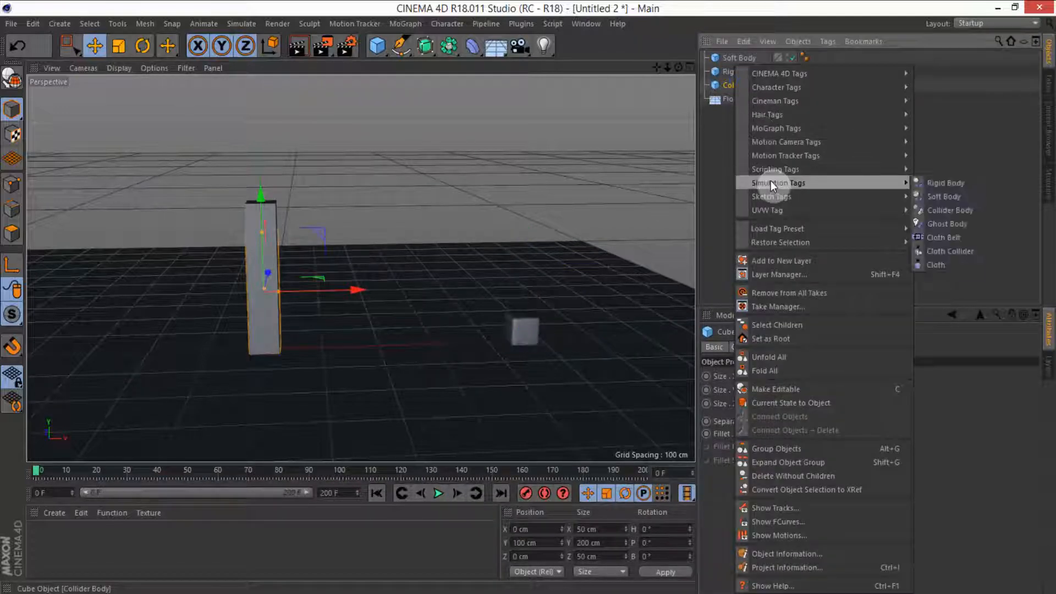
{"action": "left_click", "coordinate": [943, 209]}
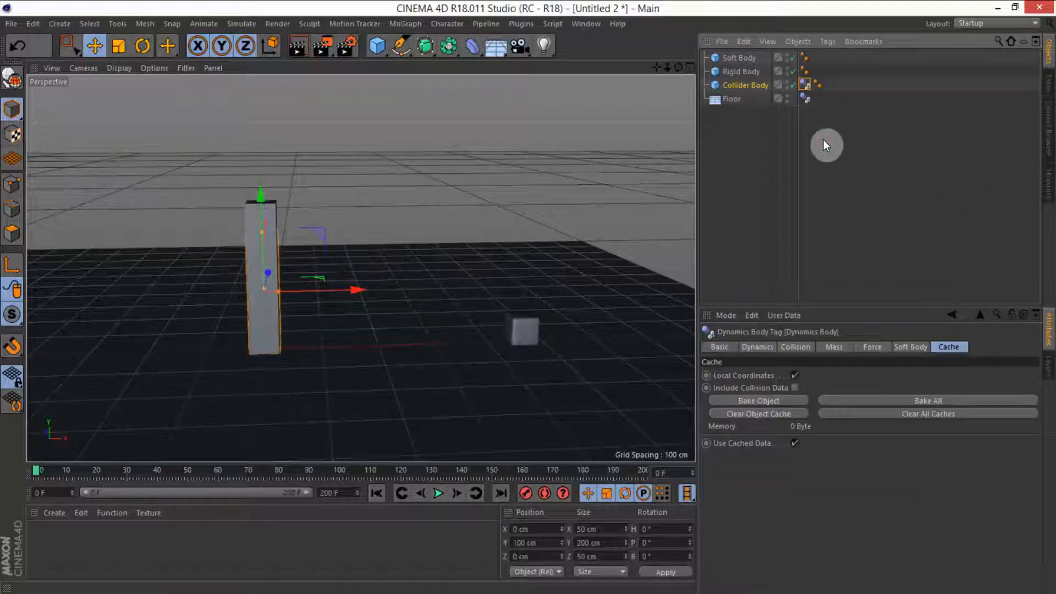
Step: Add a Rigid Body simulation tag to the Rigid Body cube
{"action": "left_click", "coordinate": [739, 71]}
{"action": "right_click", "coordinate": [739, 71]}
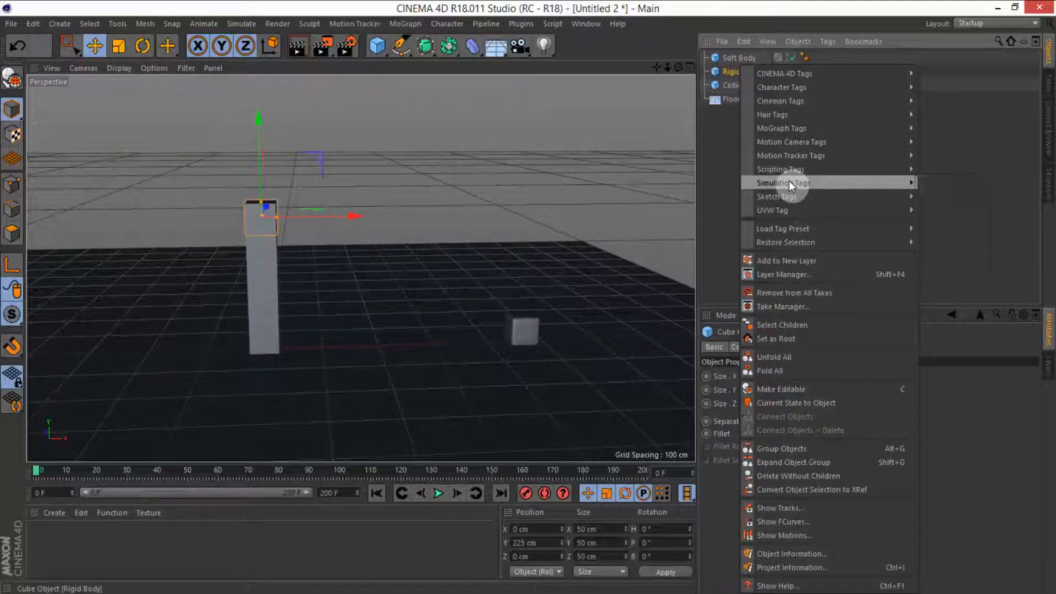
{"action": "mouse_move", "coordinate": [854, 182]}
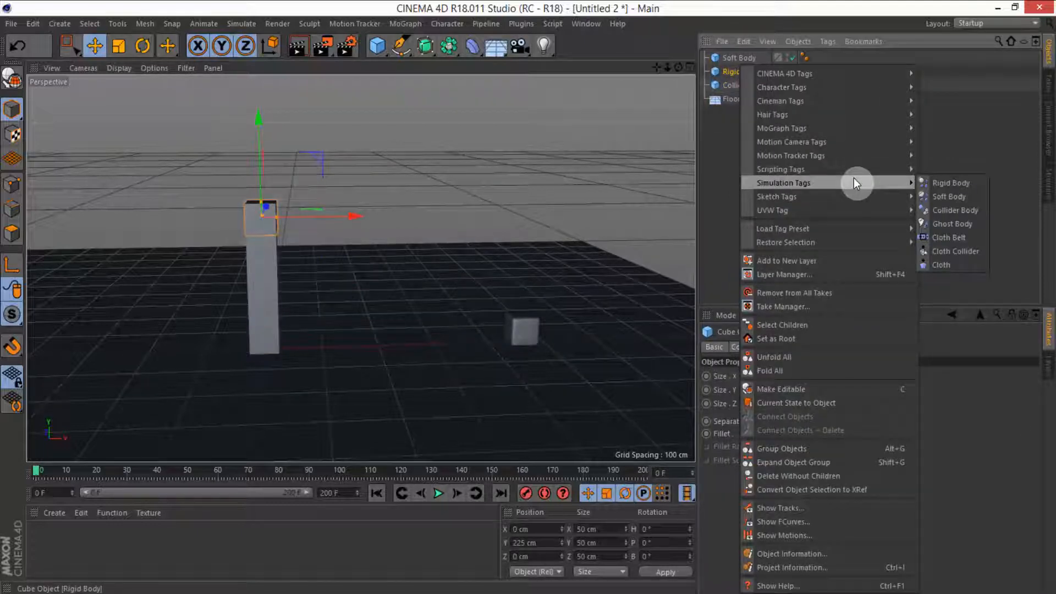
{"action": "left_click", "coordinate": [959, 187]}
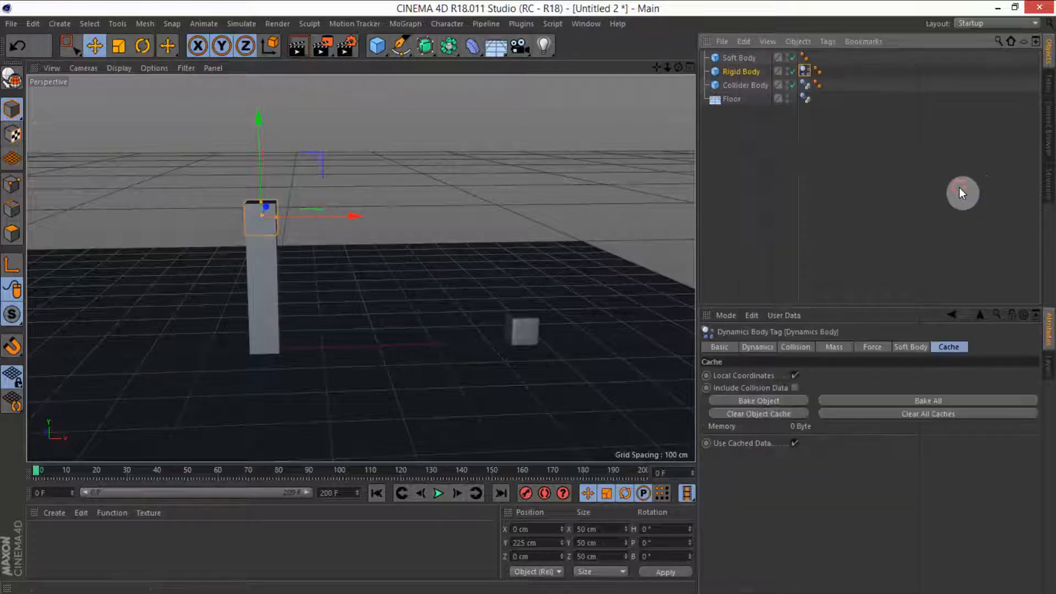
Step: Add a Soft Body simulation tag to the Soft Body cube
{"action": "right_click", "coordinate": [737, 58]}
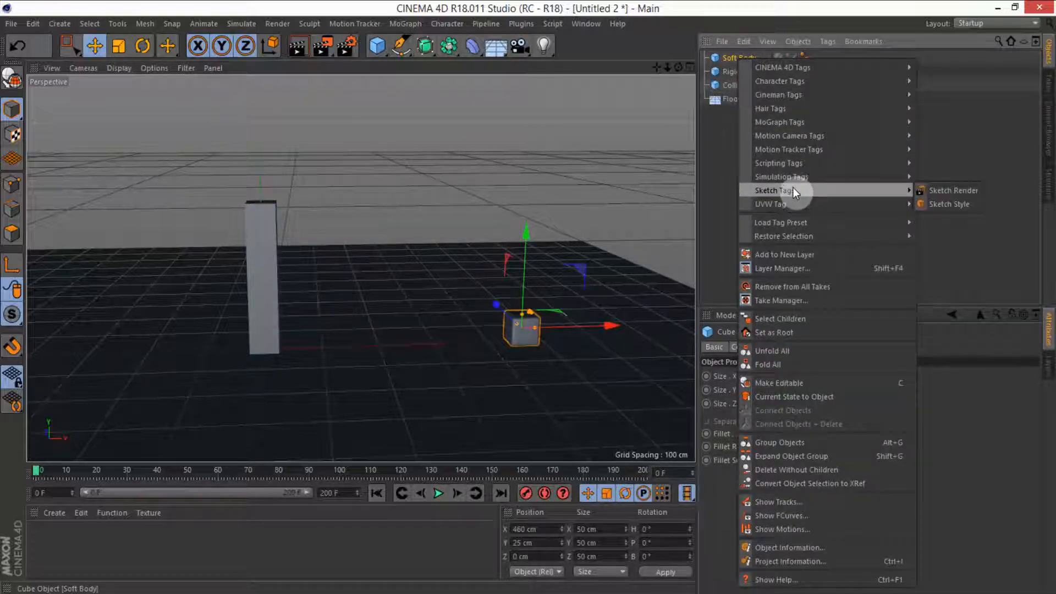
{"action": "mouse_move", "coordinate": [793, 177]}
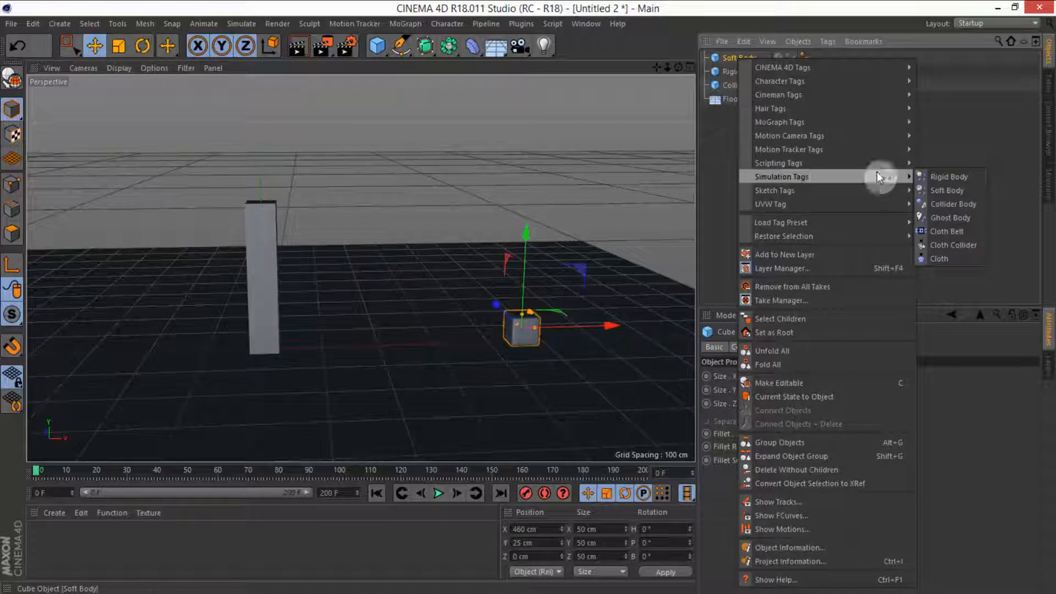
{"action": "left_click", "coordinate": [947, 190]}
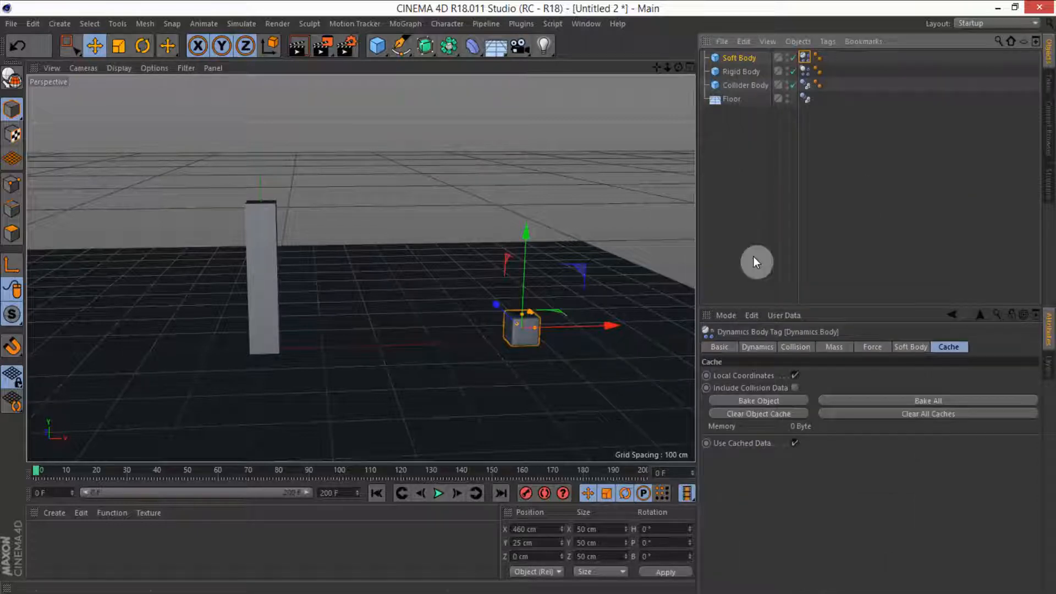
Step: Play the simulation to preview it, stop it, and return to the first frame
{"action": "left_click", "coordinate": [440, 493]}
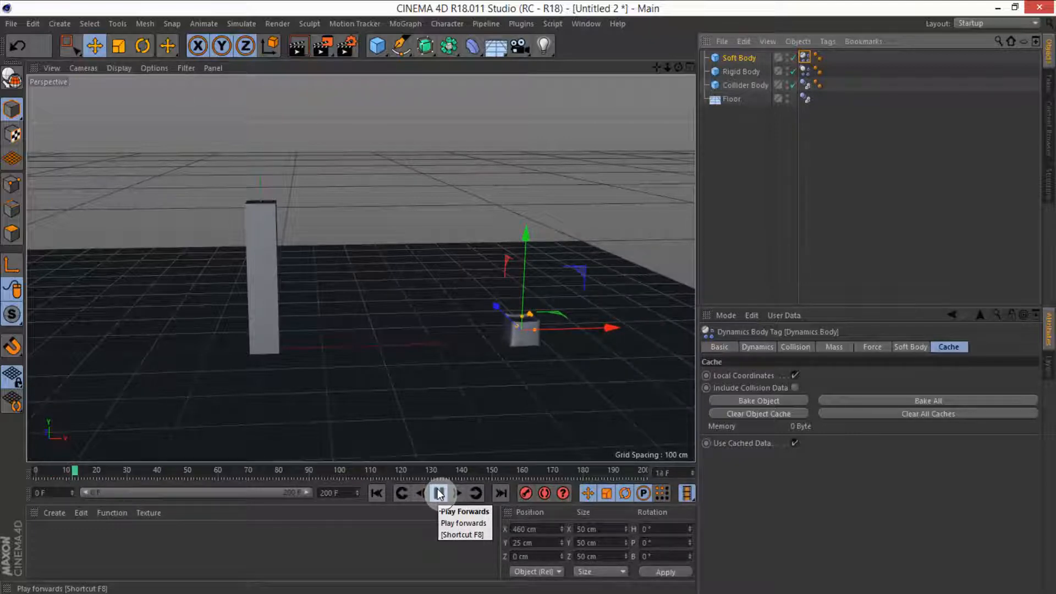
{"action": "left_click", "coordinate": [439, 494]}
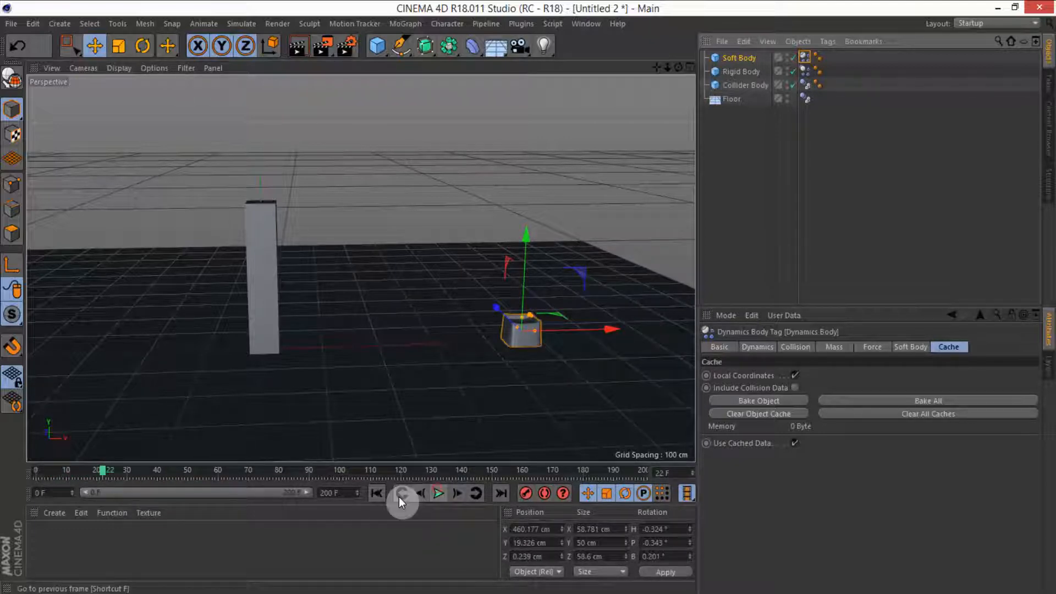
{"action": "left_click", "coordinate": [376, 493]}
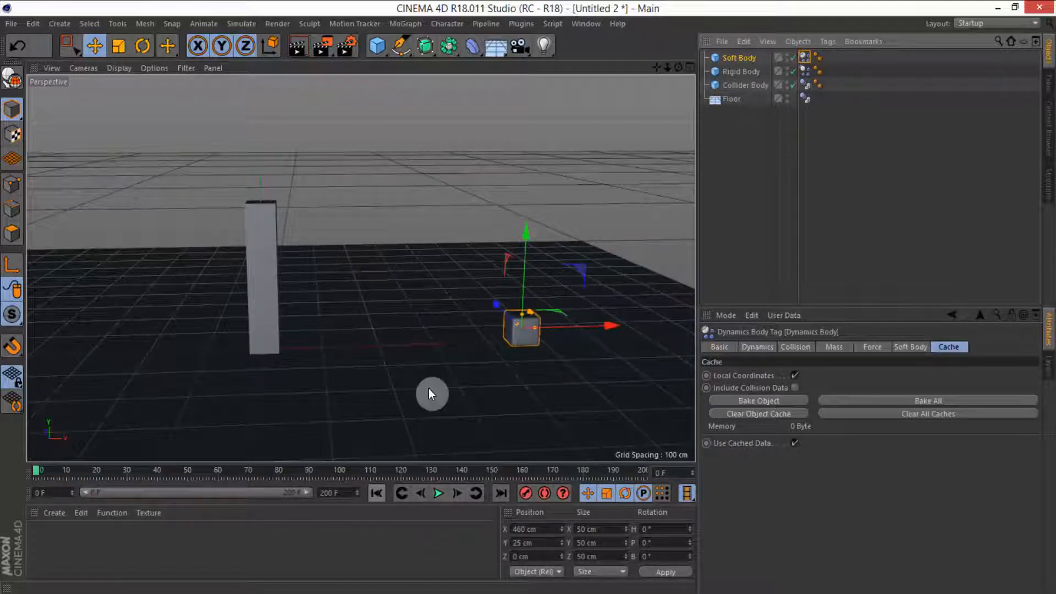
Step: Open the Soft Body tag's soft body settings and set Structural springs and their damping to 0
{"action": "left_click", "coordinate": [739, 58]}
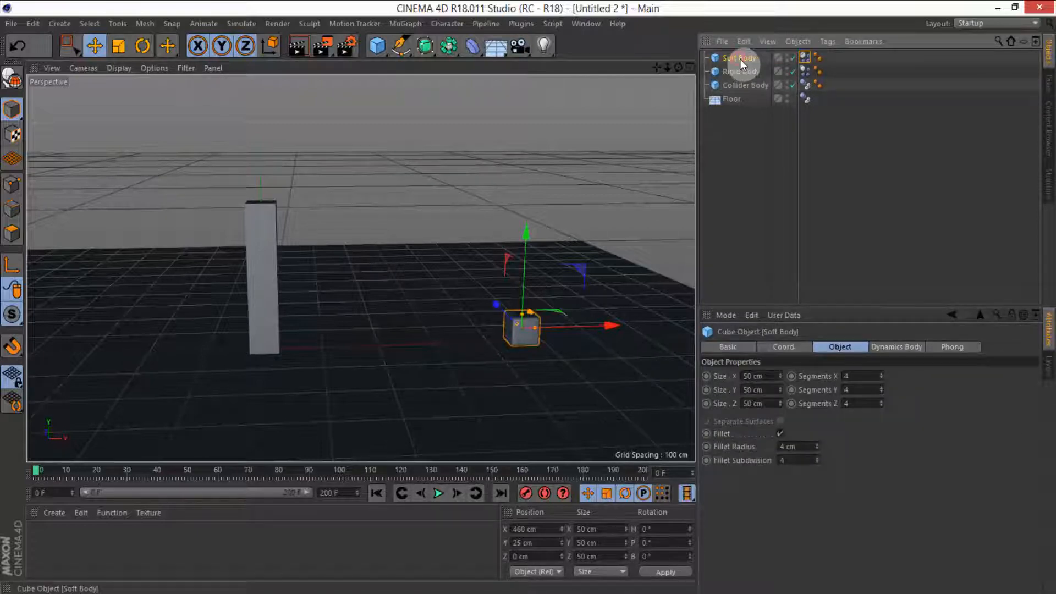
{"action": "left_click", "coordinate": [805, 58]}
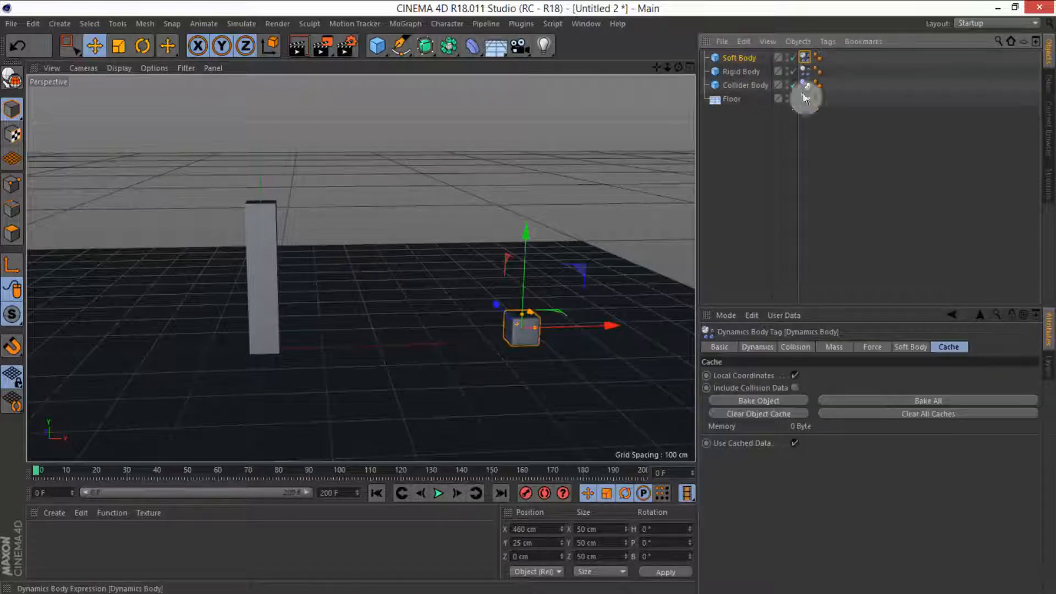
{"action": "left_click", "coordinate": [913, 348]}
{"action": "left_click", "coordinate": [819, 441]}
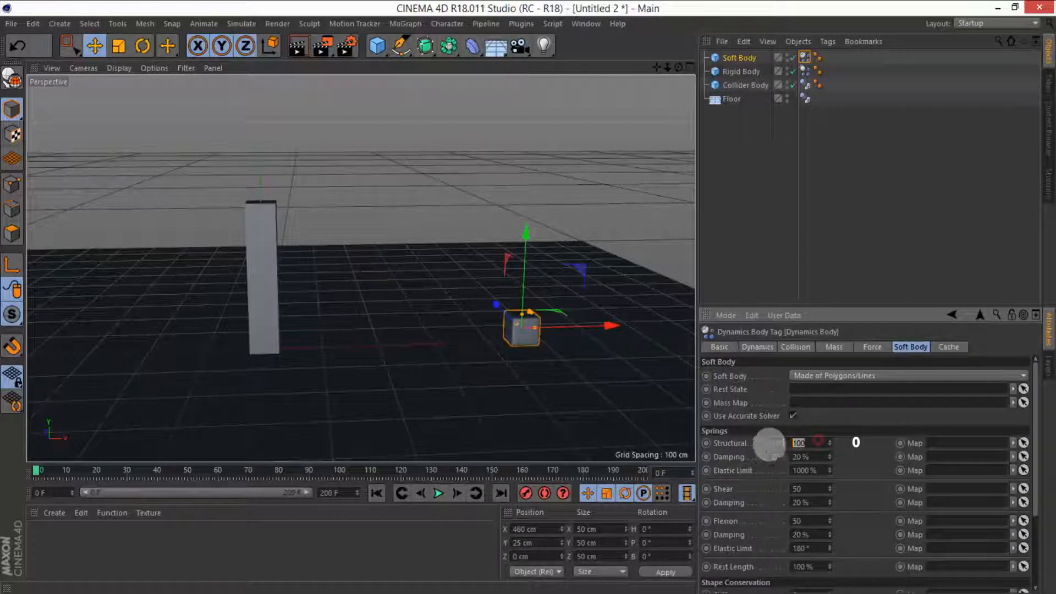
{"action": "type", "text": "0"}
{"action": "left_click", "coordinate": [804, 456]}
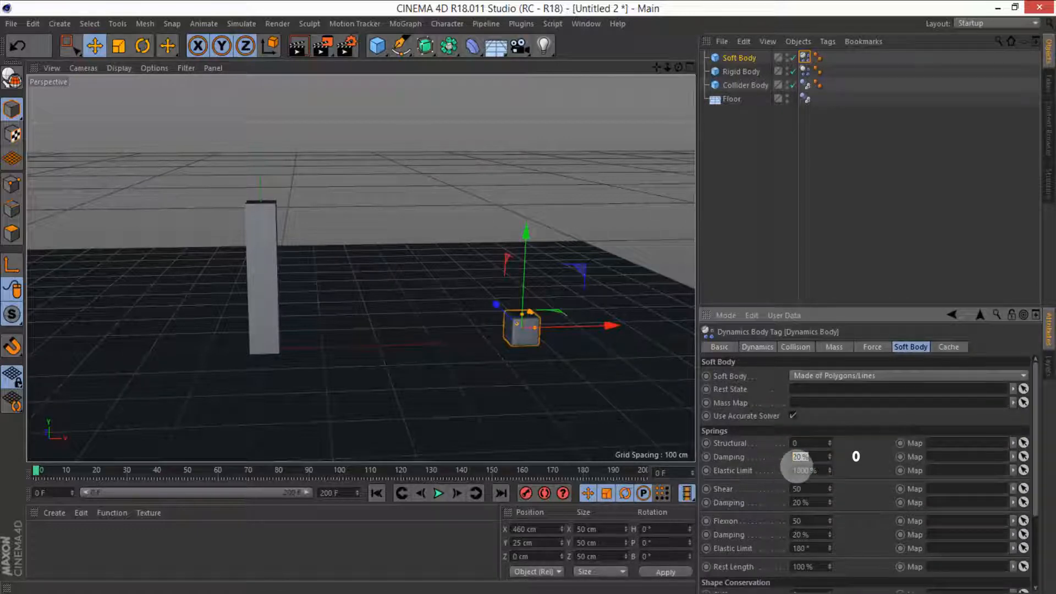
{"action": "type", "text": "0"}
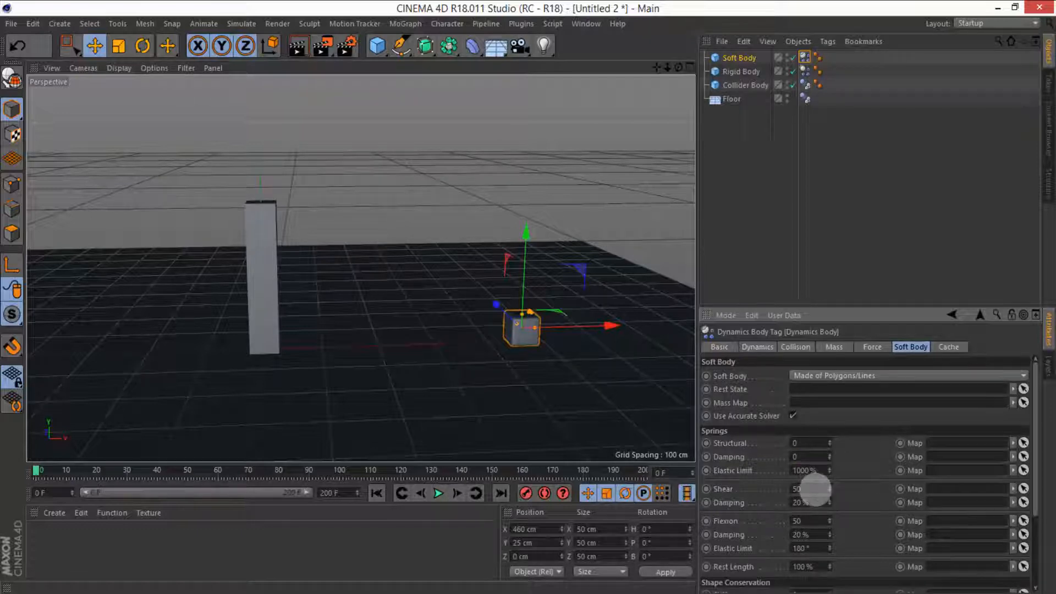
Step: Set the Shear spring value and its damping to 0
{"action": "left_click", "coordinate": [796, 489]}
{"action": "type", "text": "0"}
{"action": "left_click", "coordinate": [806, 502]}
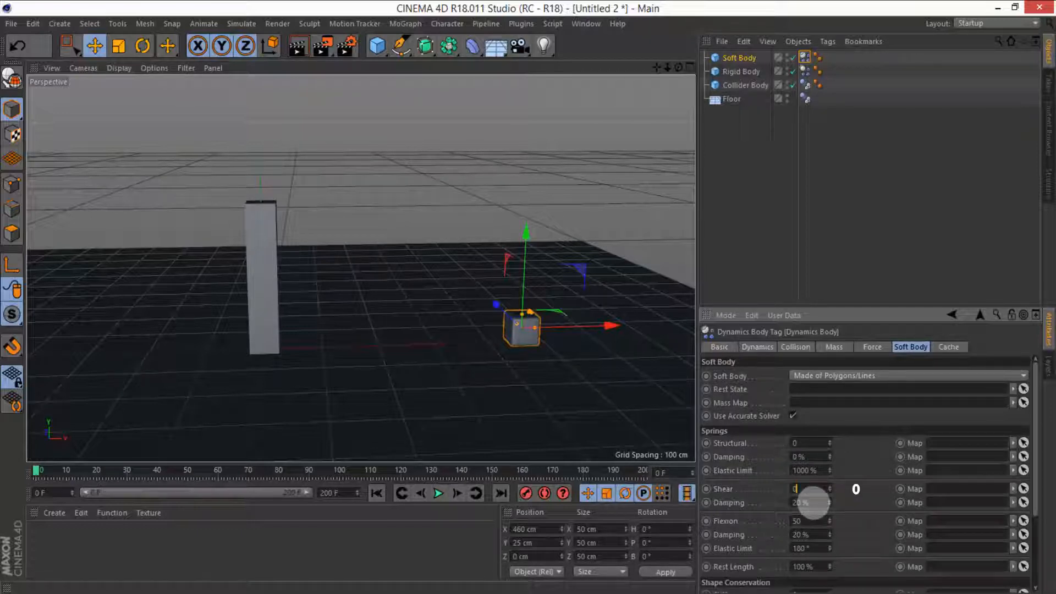
{"action": "type", "text": "0"}
Step: Set the Flexion spring value to 100 and its damping to 0%
{"action": "left_click", "coordinate": [803, 520]}
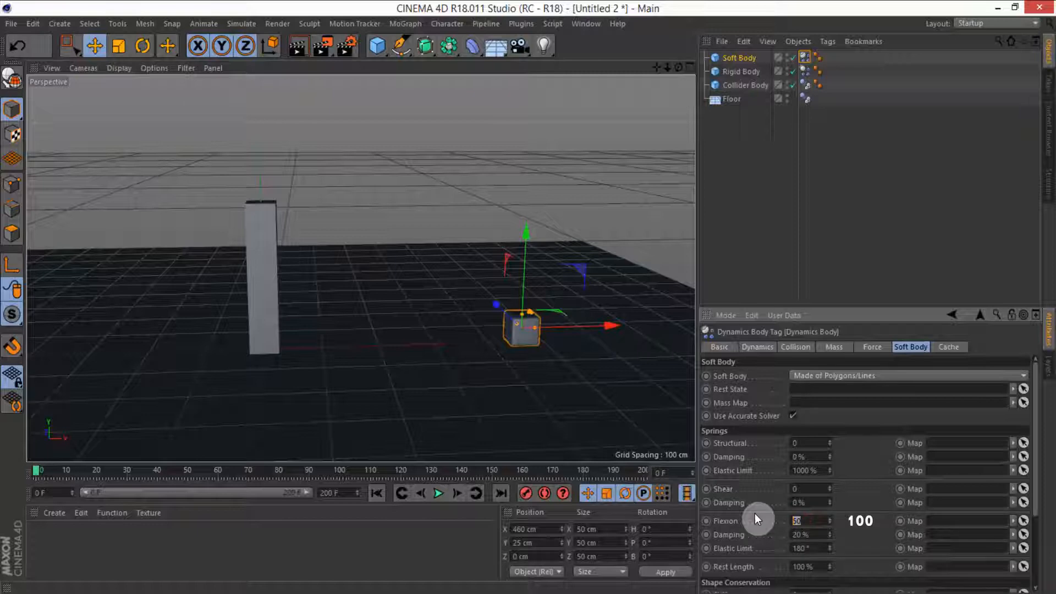
{"action": "type", "text": "100"}
{"action": "left_click_drag", "start_coordinate": [815, 534], "coordinate": [785, 541]}
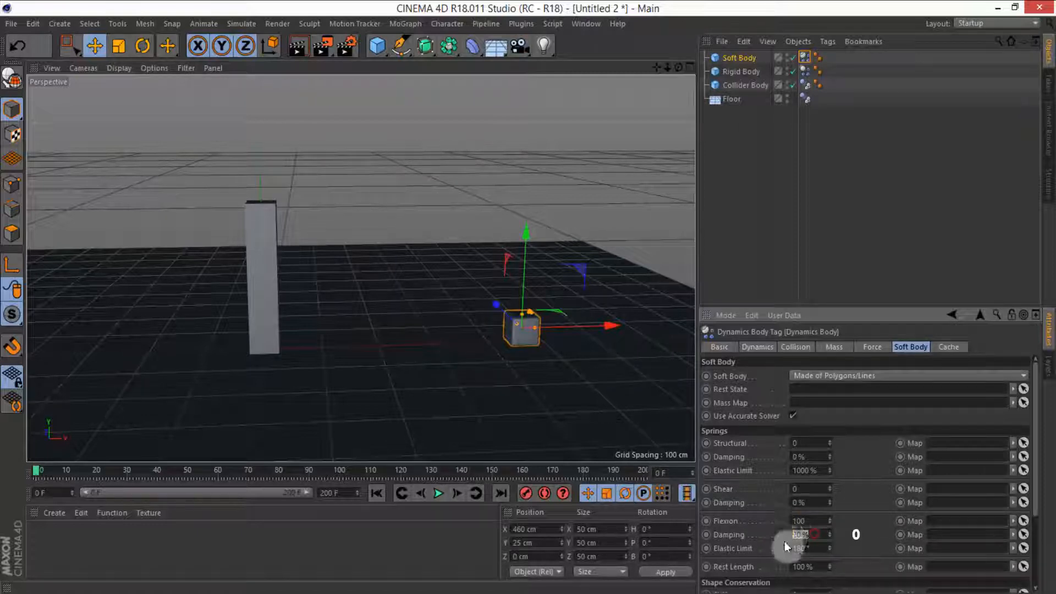
{"action": "left_click", "coordinate": [851, 519]}
{"action": "scroll", "coordinate": [853, 518], "scroll_direction": "down", "scroll_amount": 4}
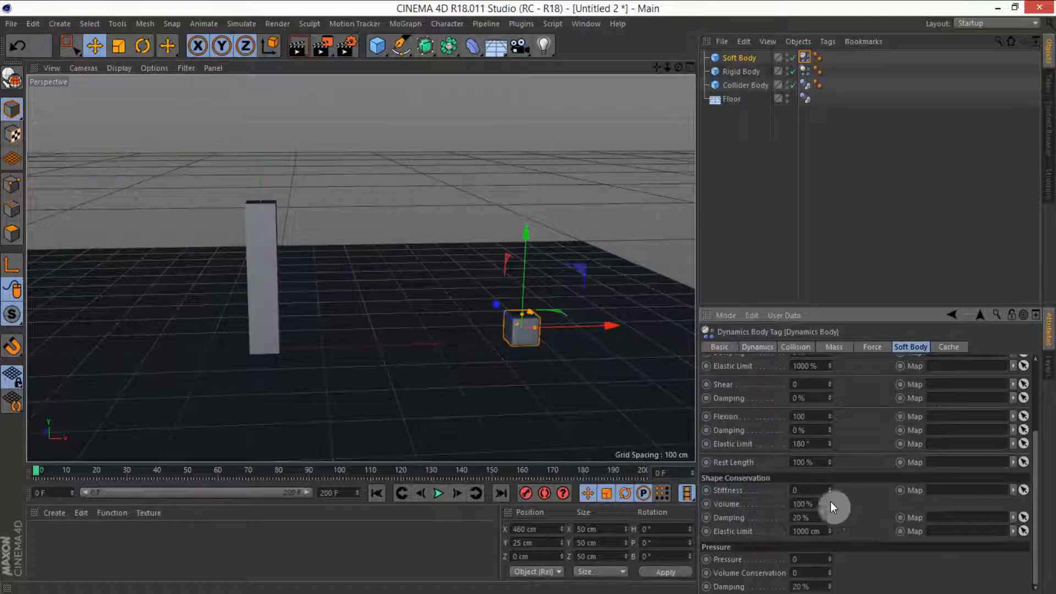
Step: Set Shape Conservation stiffness to 50 and its damping to 0%
{"action": "left_click_drag", "start_coordinate": [807, 488], "coordinate": [765, 496]}
{"action": "type", "text": "50"}
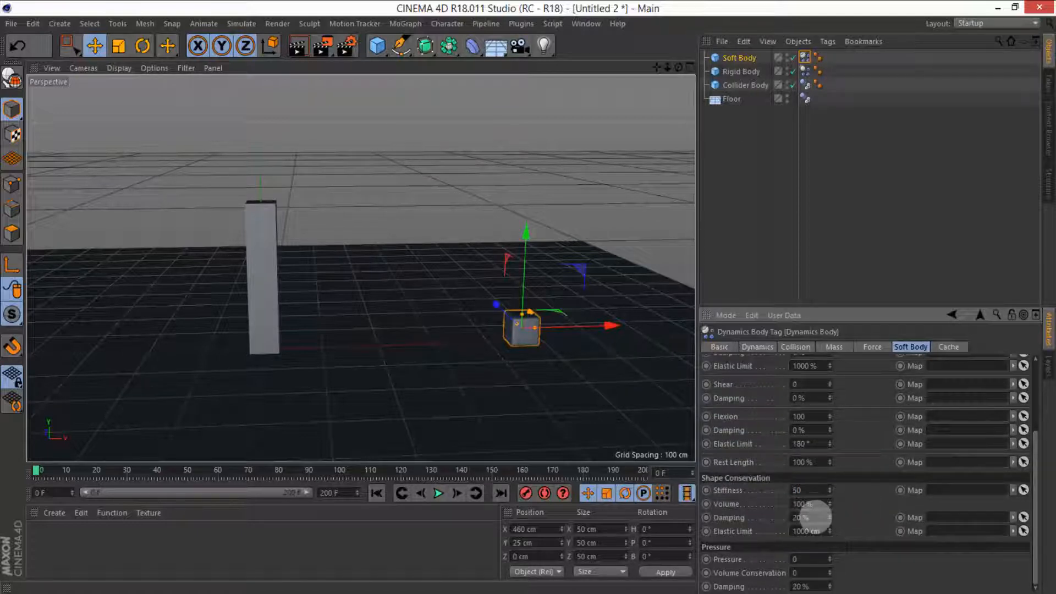
{"action": "left_click_drag", "start_coordinate": [816, 515], "coordinate": [770, 524]}
{"action": "type", "text": "0"}
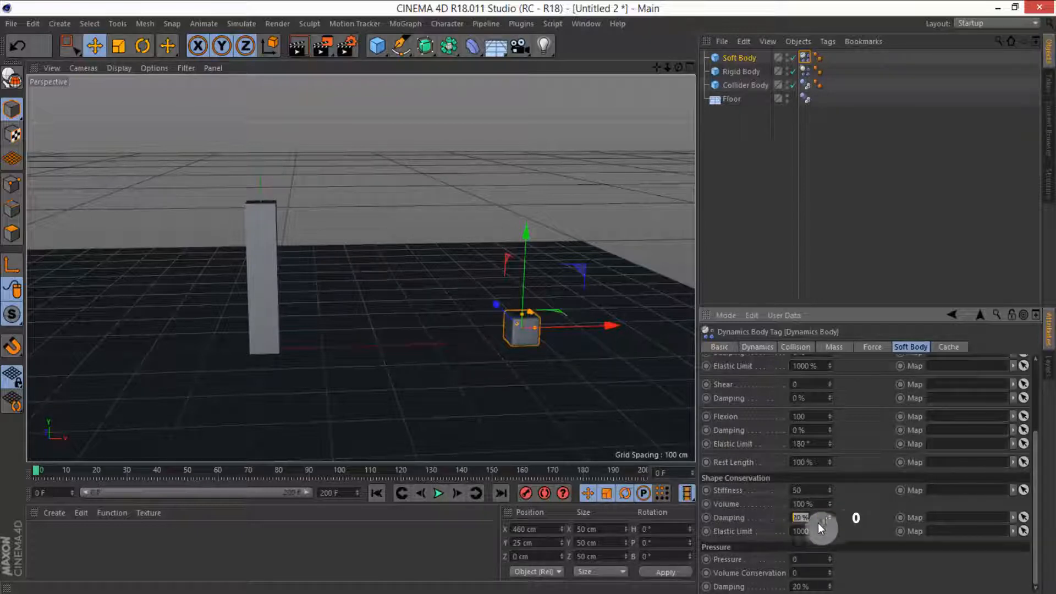
{"action": "left_click", "coordinate": [855, 520]}
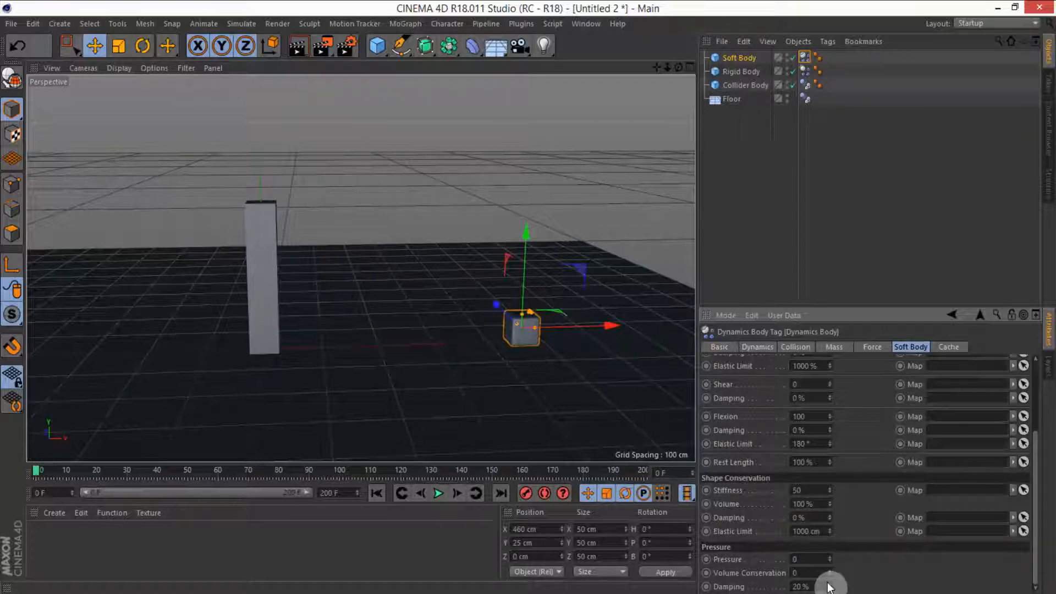
Step: Set the Pressure damping to 0%
{"action": "left_click_drag", "start_coordinate": [822, 585], "coordinate": [782, 584]}
{"action": "type", "text": "0"}
{"action": "left_click", "coordinate": [858, 574]}
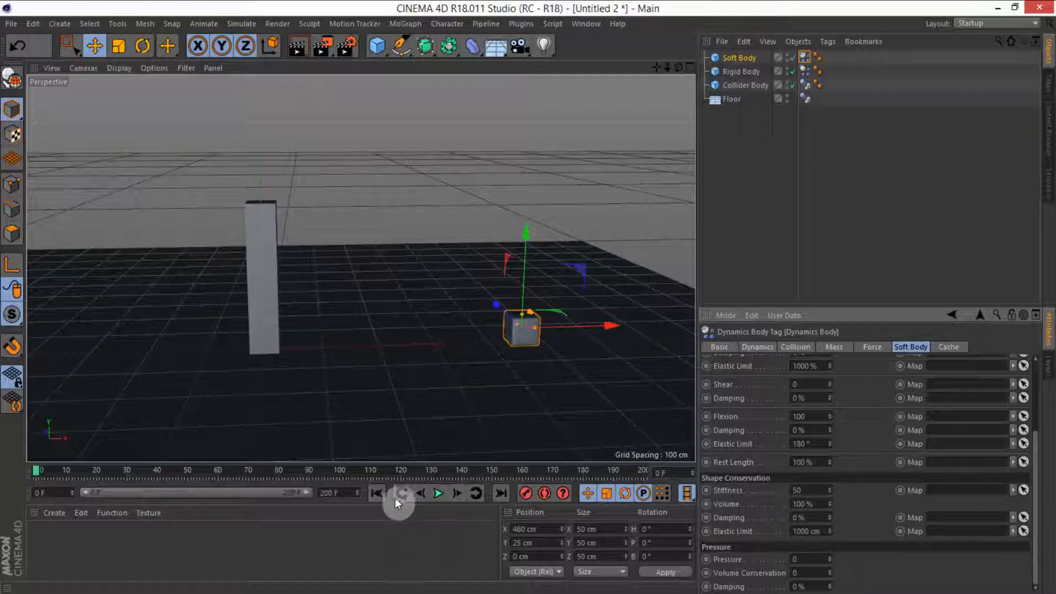
Step: Play the simulation to preview the soft body, then stop and rewind it
{"action": "left_click", "coordinate": [445, 495]}
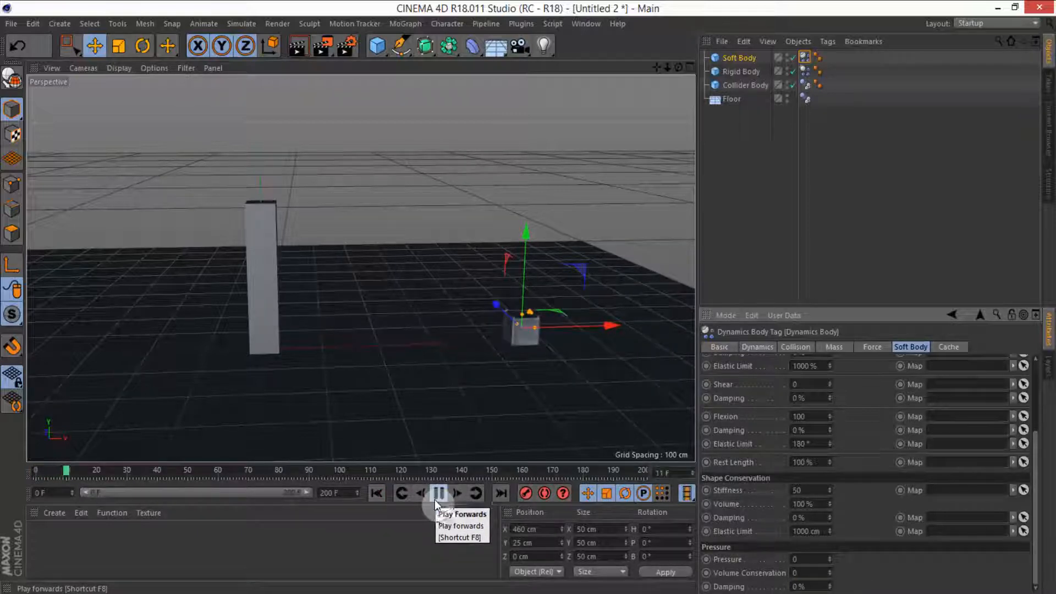
{"action": "left_click", "coordinate": [435, 495]}
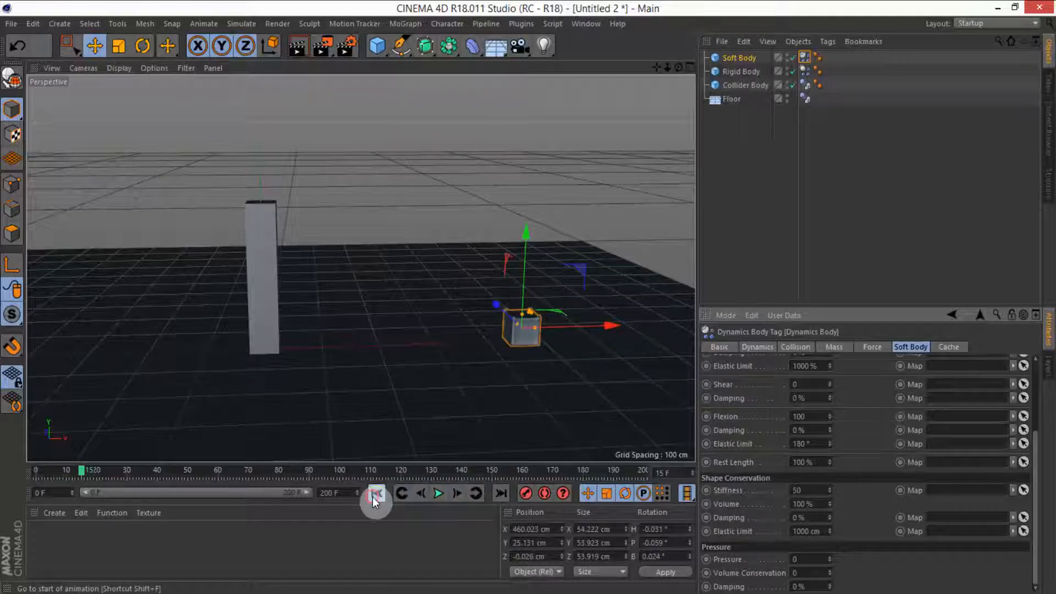
Step: Enable Custom Initial Velocity on the soft body's dynamics tag and set the initial linear velocity X to -1000 cm
{"action": "left_click", "coordinate": [376, 494]}
{"action": "left_click", "coordinate": [758, 346]}
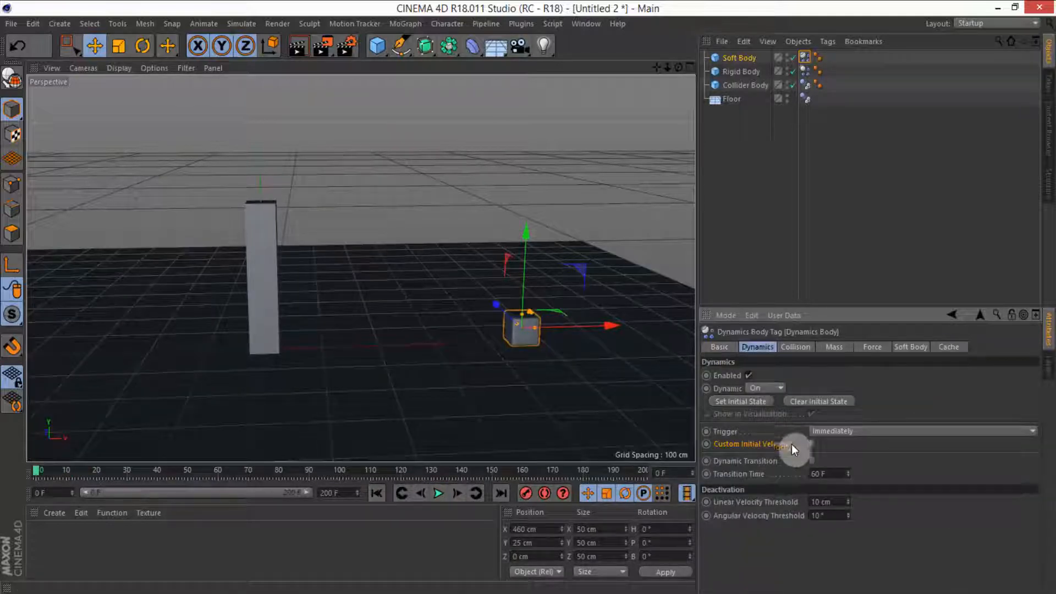
{"action": "left_click", "coordinate": [811, 444]}
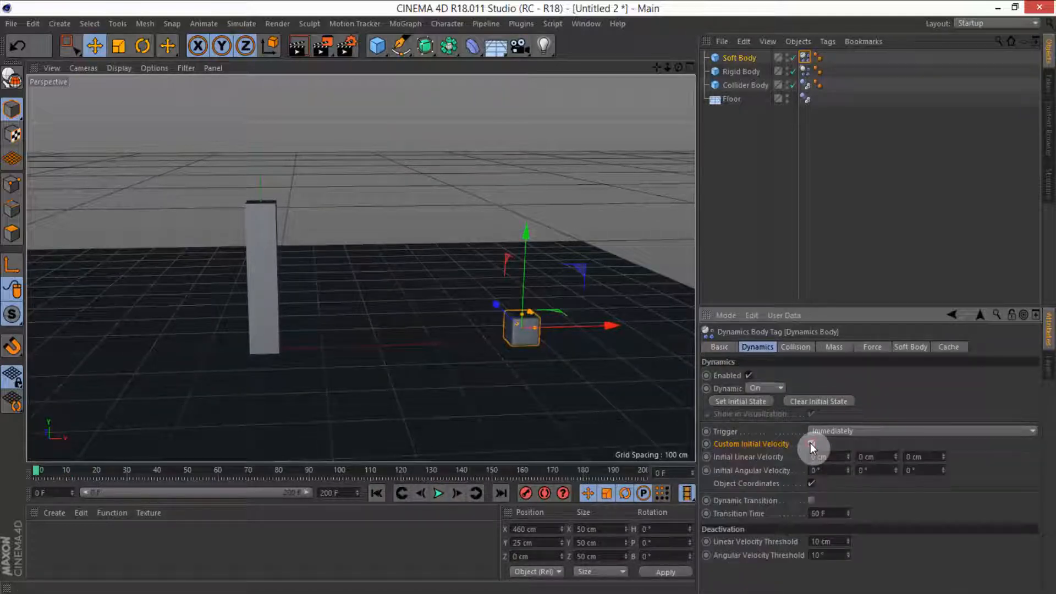
{"action": "left_click", "coordinate": [835, 457]}
{"action": "type", "text": "-1000"}
{"action": "key", "text": "Return"}
Step: Play the simulation to preview the launched cube, then stop and rewind it
{"action": "left_click", "coordinate": [441, 497]}
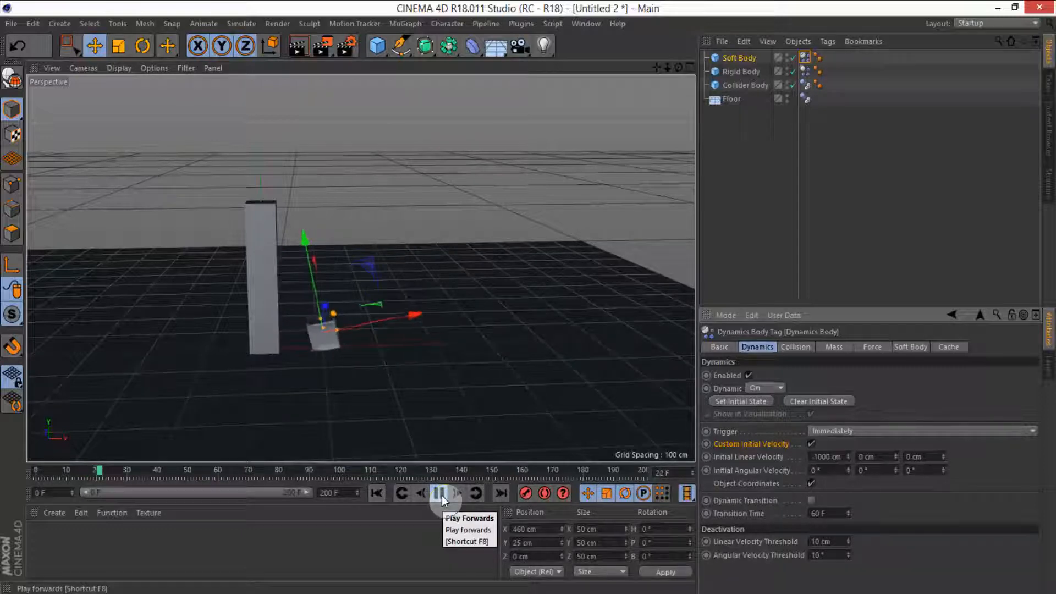
{"action": "left_click", "coordinate": [440, 494]}
{"action": "left_click", "coordinate": [377, 493]}
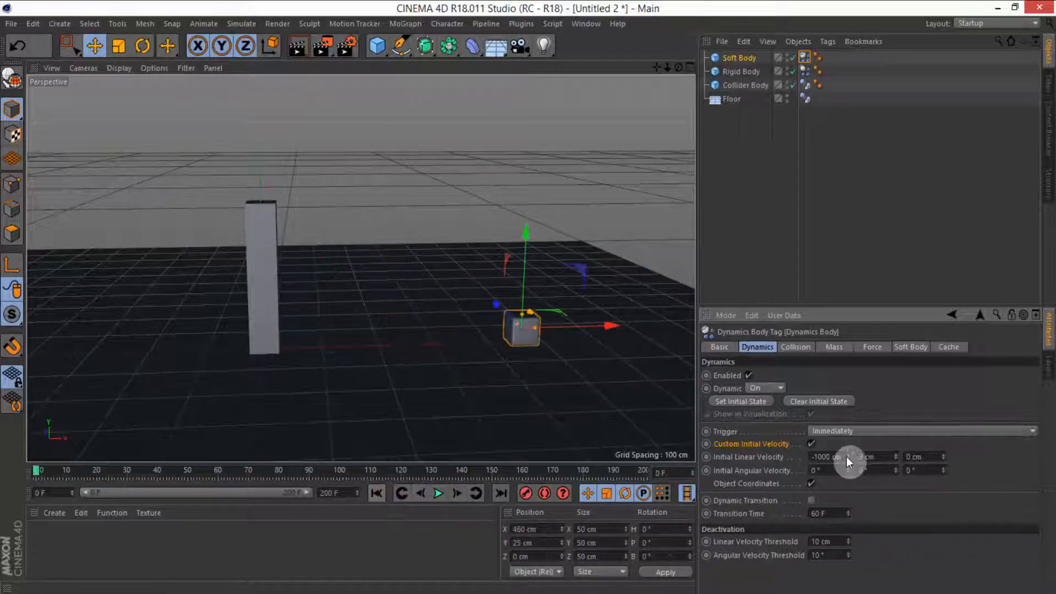
Step: Set the initial linear velocity Y to 700 cm, then preview and rewind the simulation
{"action": "double_click", "coordinate": [868, 457]}
{"action": "type", "text": "700"}
{"action": "key", "text": "Return"}
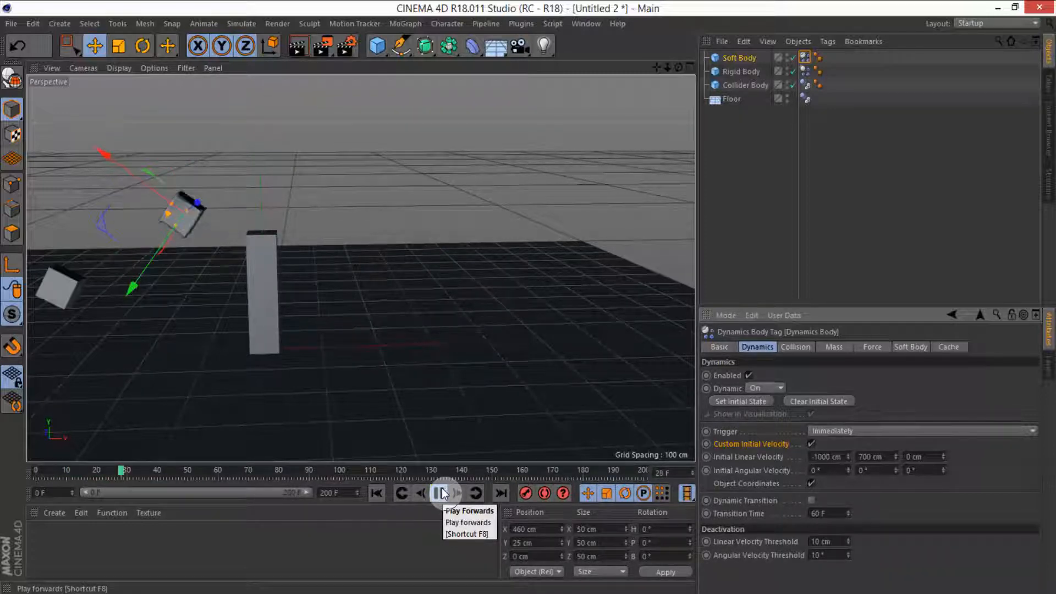
{"action": "left_click", "coordinate": [440, 493]}
{"action": "left_click", "coordinate": [376, 493]}
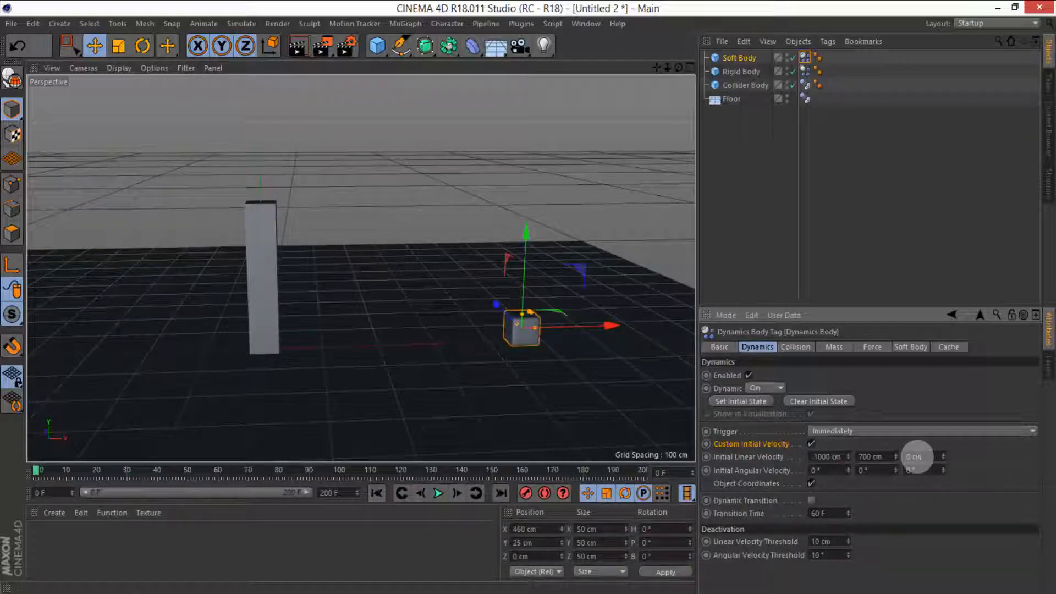
Step: Reduce the initial linear velocity Y to 650 cm and preview the simulation from the start
{"action": "left_click_drag", "start_coordinate": [891, 456], "coordinate": [837, 459]}
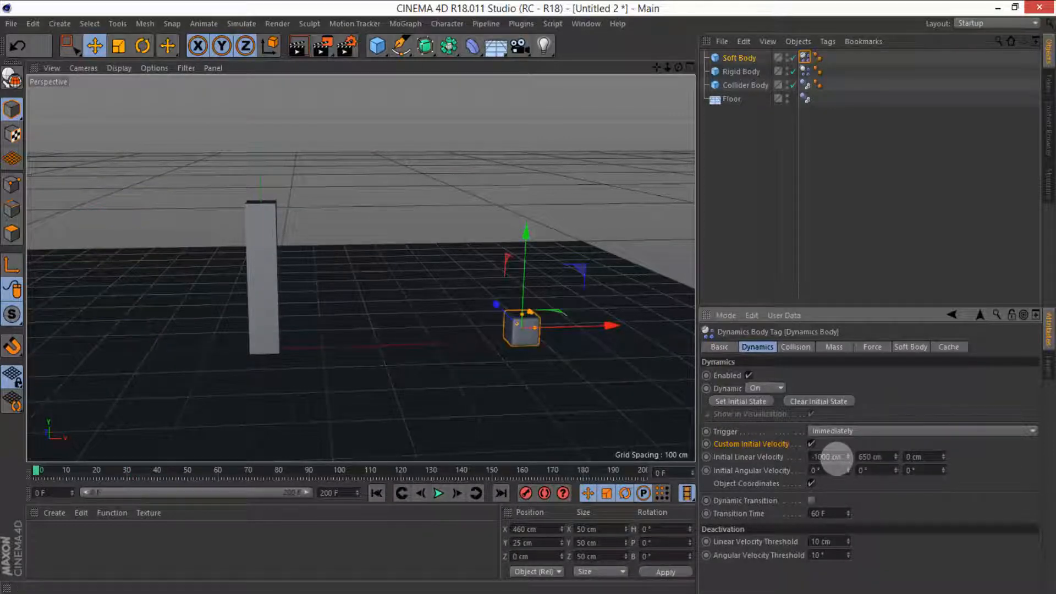
{"action": "left_click", "coordinate": [435, 492]}
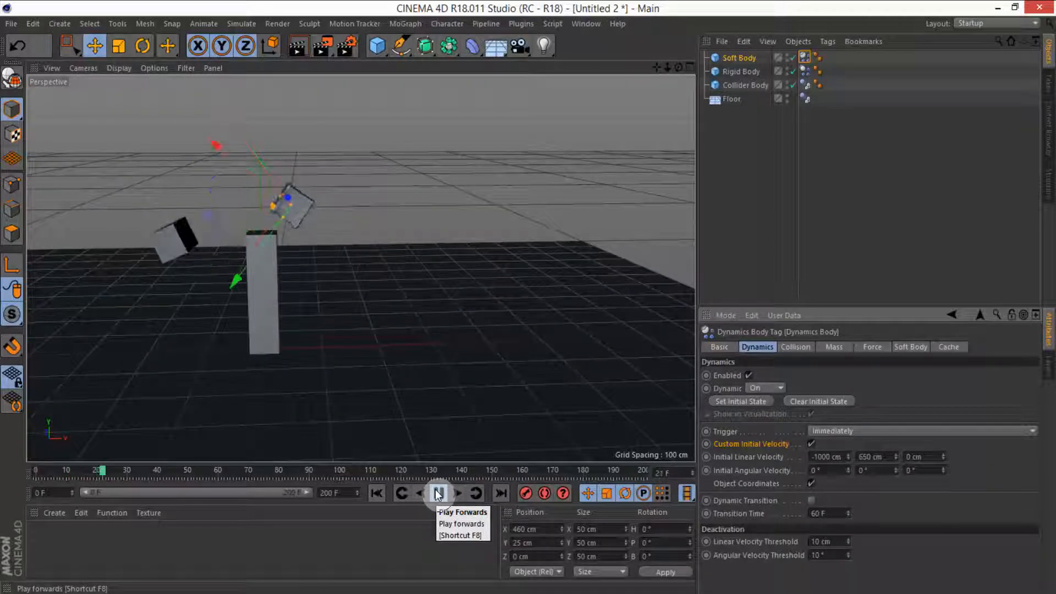
{"action": "left_click", "coordinate": [439, 494]}
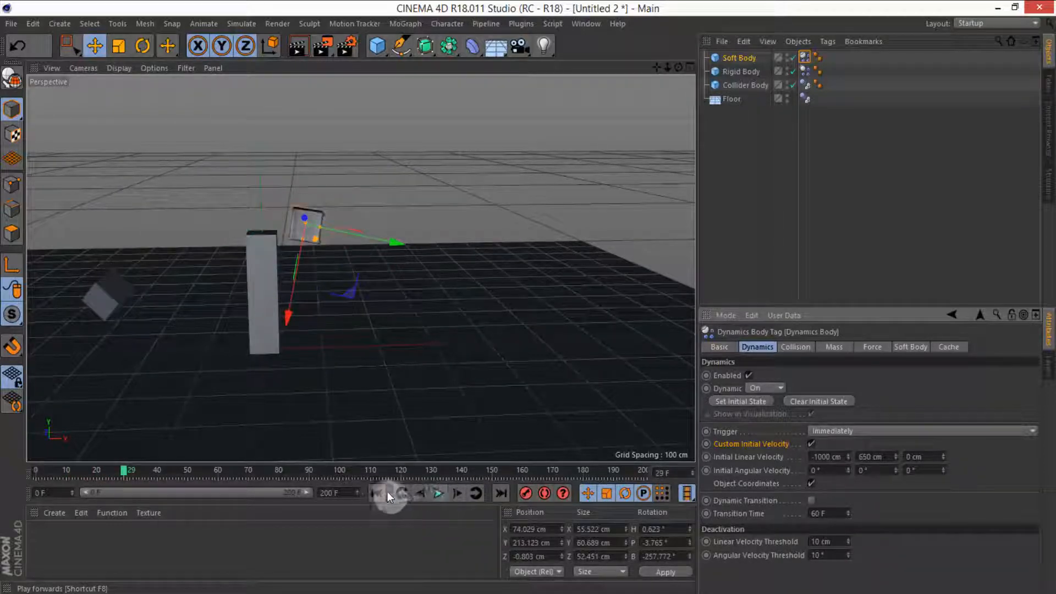
{"action": "left_click", "coordinate": [377, 492]}
Step: Set the initial angular velocity to 180° on X, Y and Z
{"action": "left_click_drag", "start_coordinate": [831, 472], "coordinate": [784, 471]}
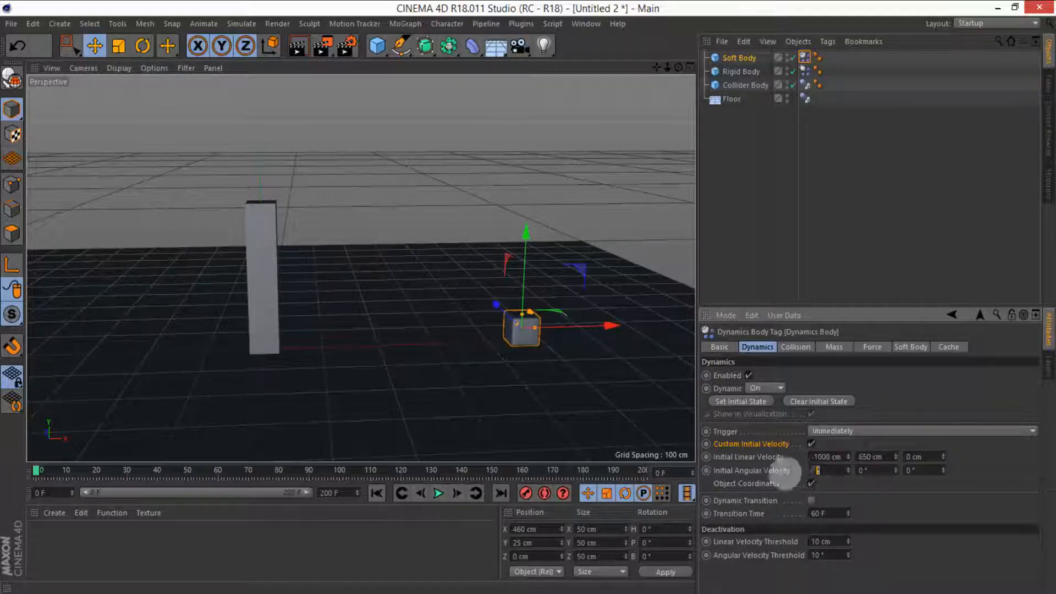
{"action": "type", "text": "180"}
{"action": "key", "text": "Tab"}
{"action": "type", "text": "180"}
{"action": "key", "text": "Tab"}
{"action": "type", "text": "180"}
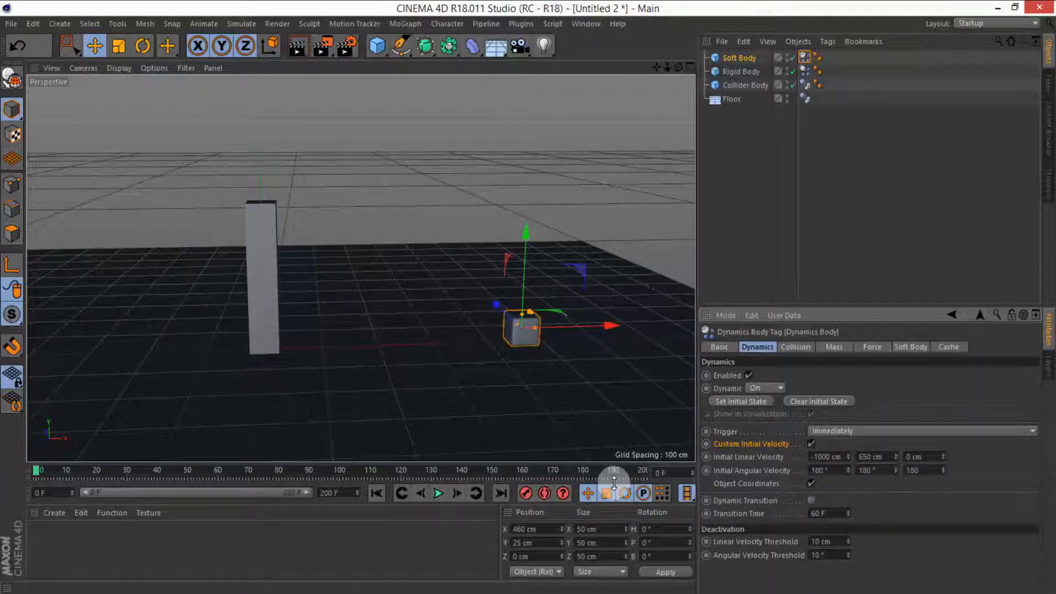
Step: Play the simulation twice to preview the spinning soft body, rewinding after each run
{"action": "left_click", "coordinate": [438, 493]}
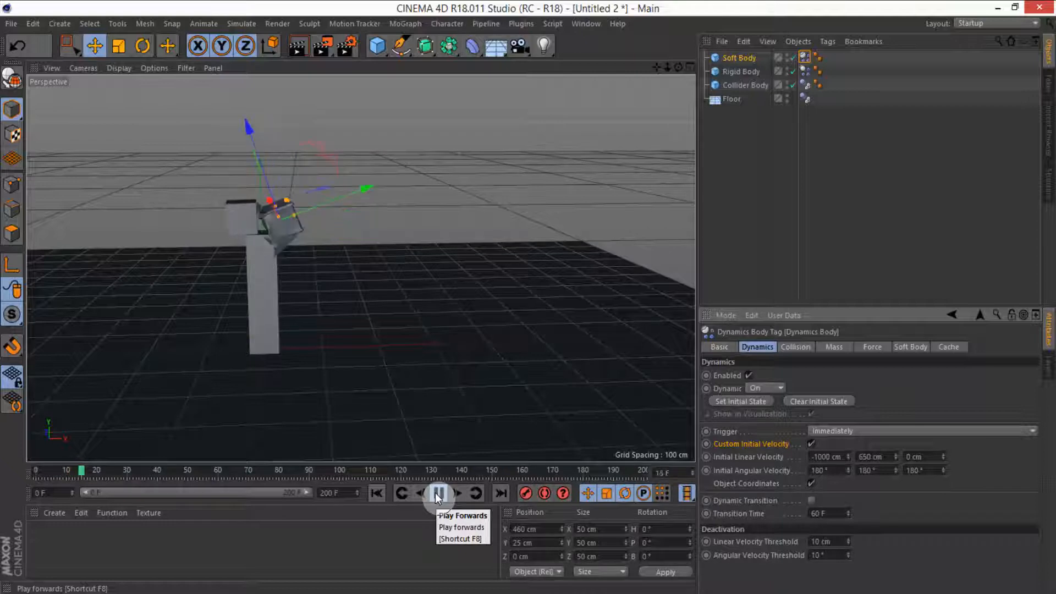
{"action": "left_click", "coordinate": [438, 493]}
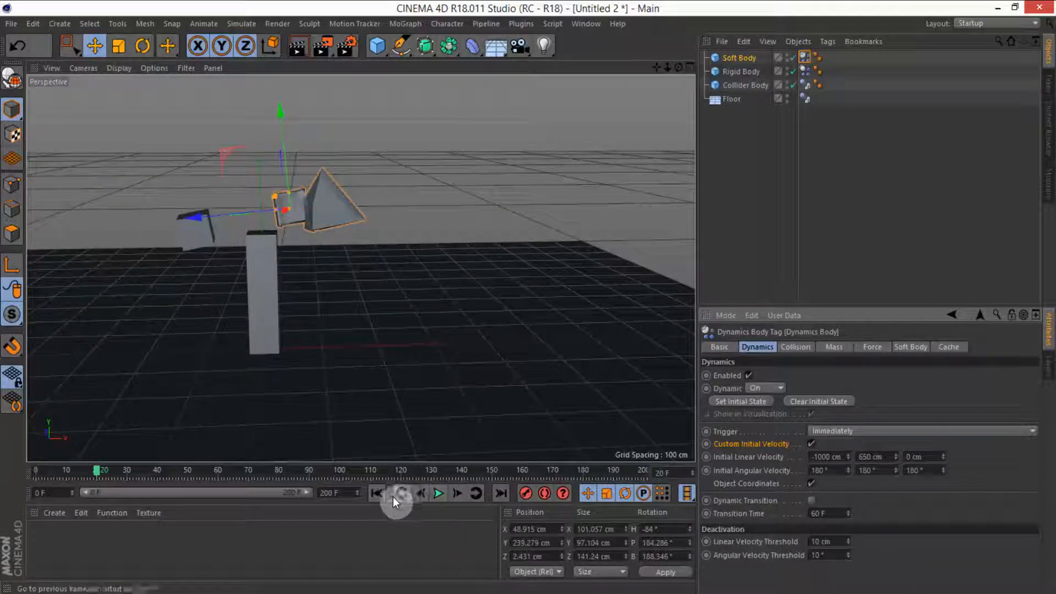
{"action": "left_click", "coordinate": [376, 493]}
{"action": "left_click", "coordinate": [436, 493]}
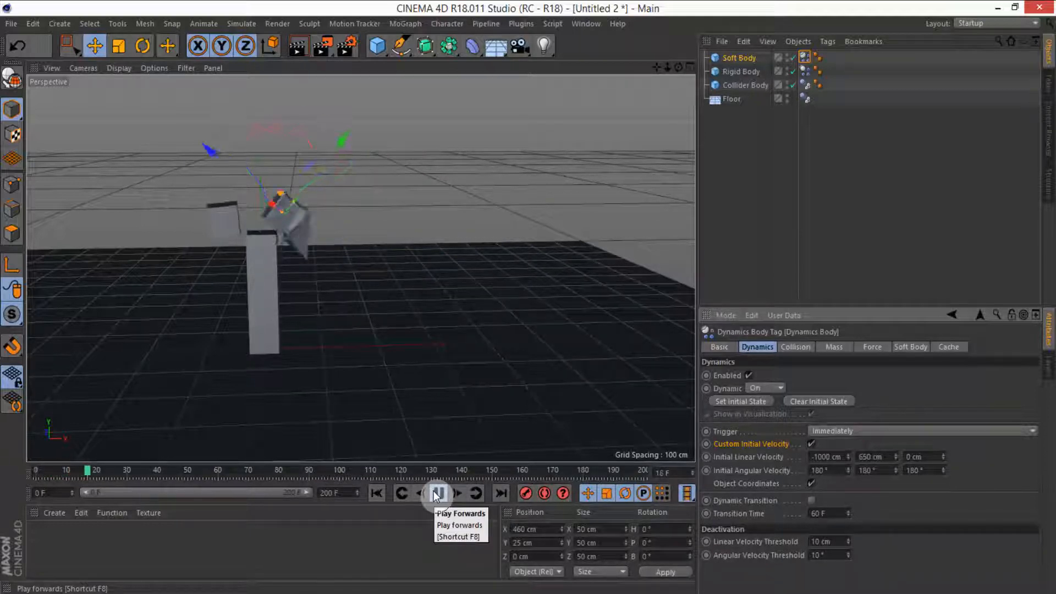
{"action": "left_click", "coordinate": [437, 494]}
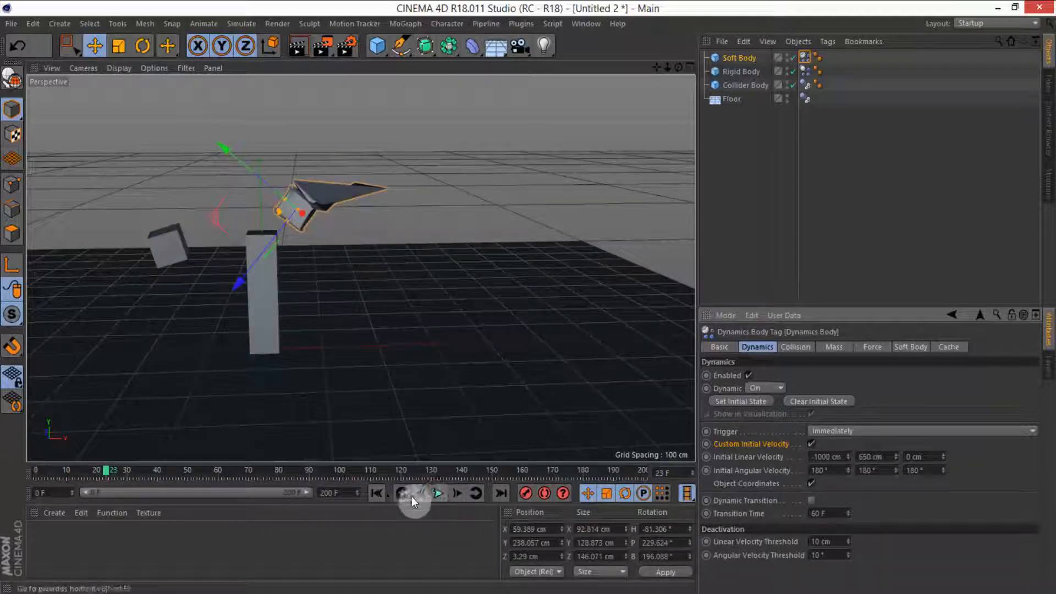
{"action": "left_click", "coordinate": [372, 488]}
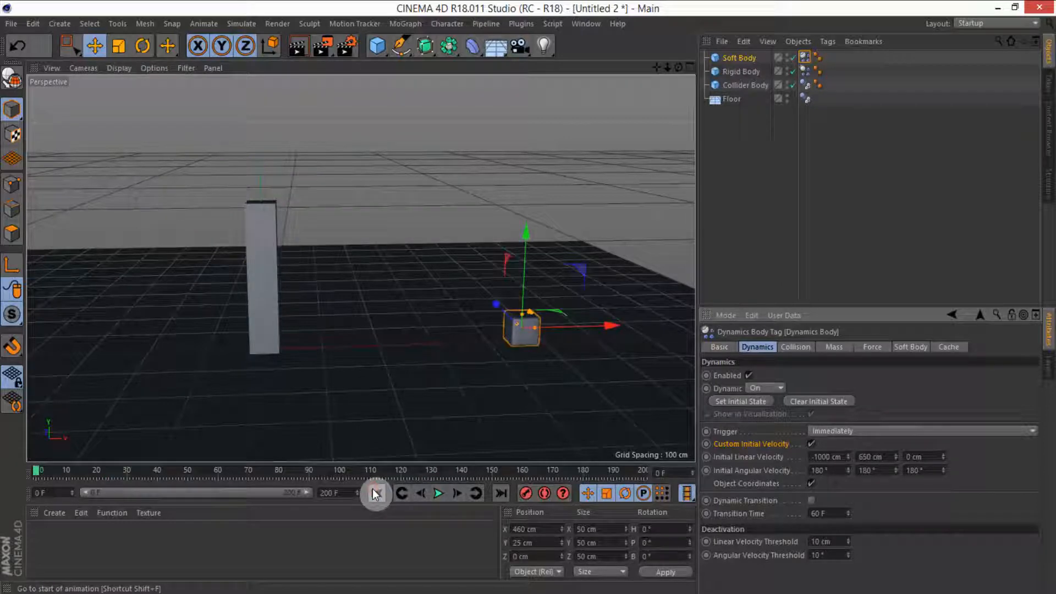
Step: Bake all dynamics caches from the soft body tag's Cache settings
{"action": "left_click", "coordinate": [741, 58]}
{"action": "left_click", "coordinate": [805, 57]}
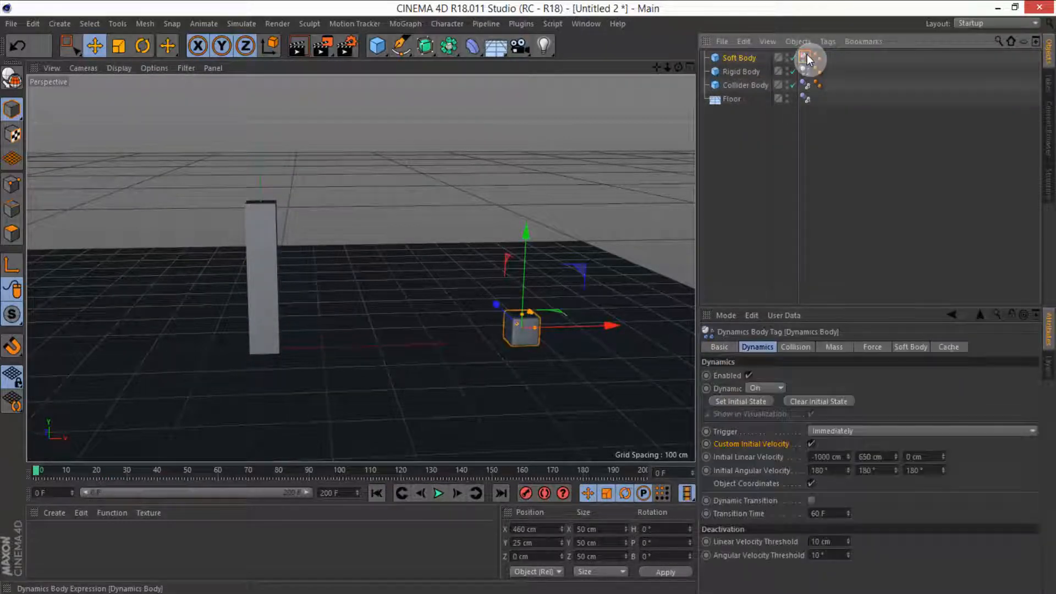
{"action": "left_click", "coordinate": [946, 347]}
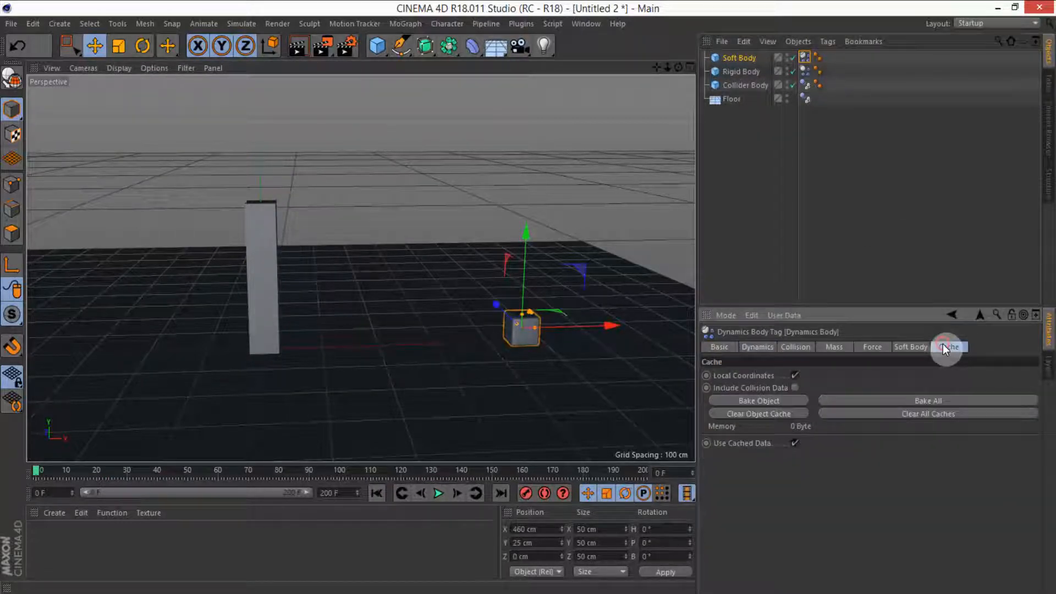
{"action": "left_click", "coordinate": [929, 401]}
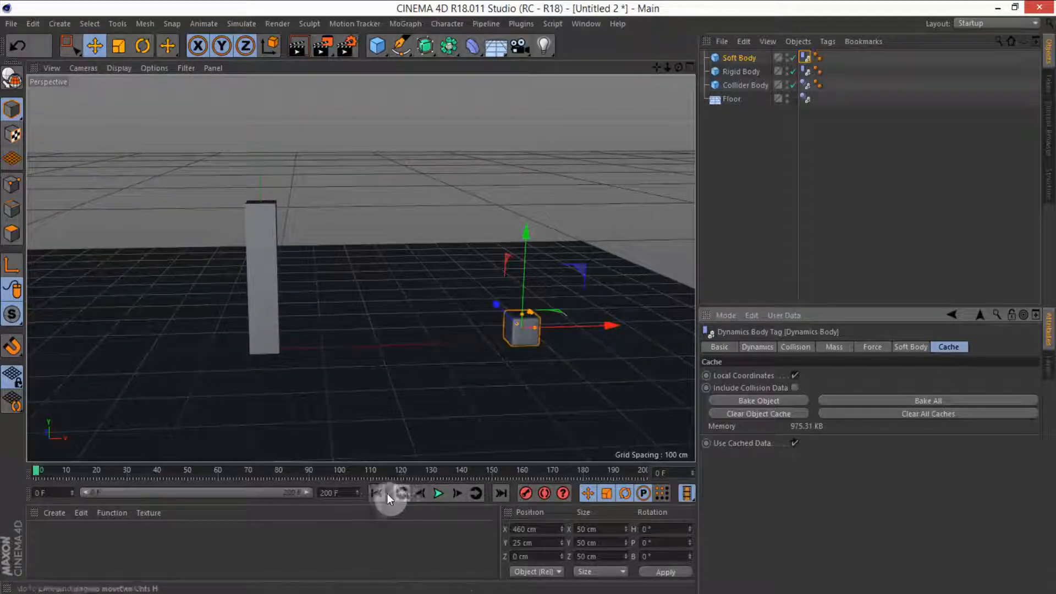
Step: Play back the baked simulation and rewind it
{"action": "left_click", "coordinate": [439, 493]}
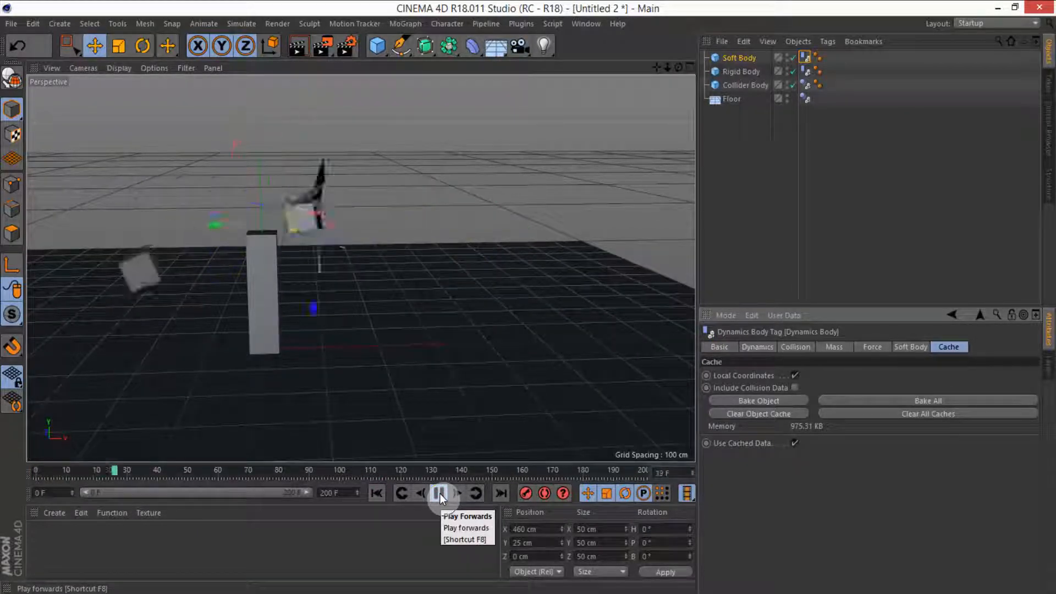
{"action": "left_click", "coordinate": [438, 493]}
{"action": "left_click", "coordinate": [376, 494]}
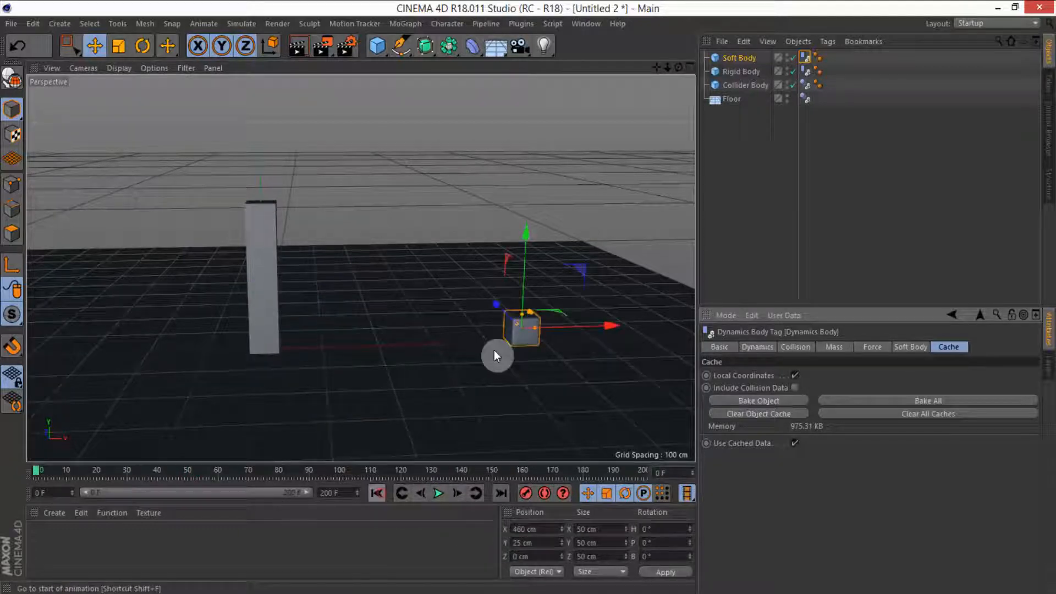
Step: Set the soft body cube's segments to 18 on X, Y and Z and preview the simulation
{"action": "left_click", "coordinate": [737, 58]}
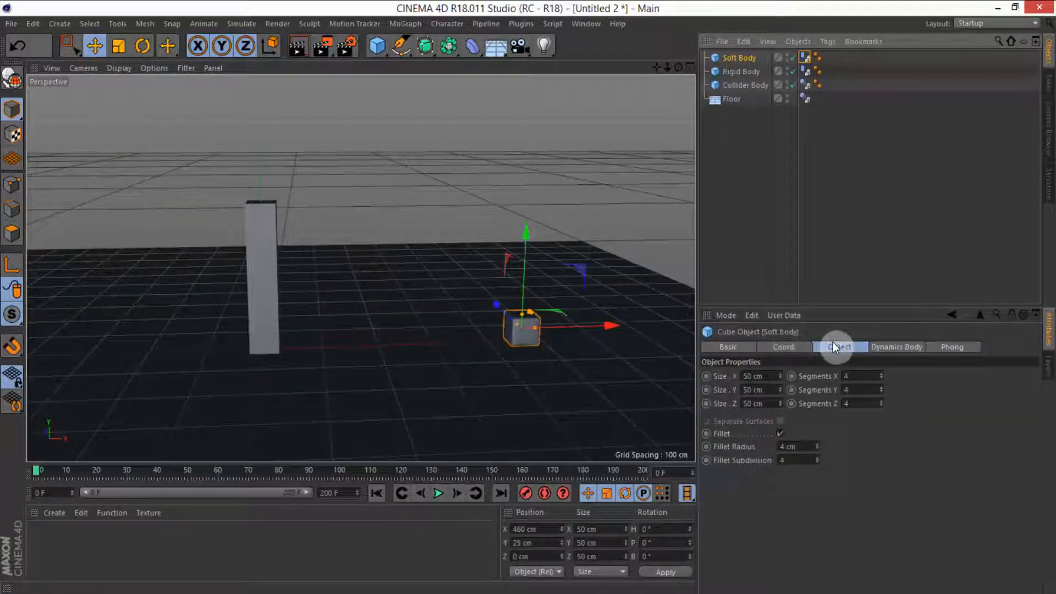
{"action": "left_click", "coordinate": [864, 375]}
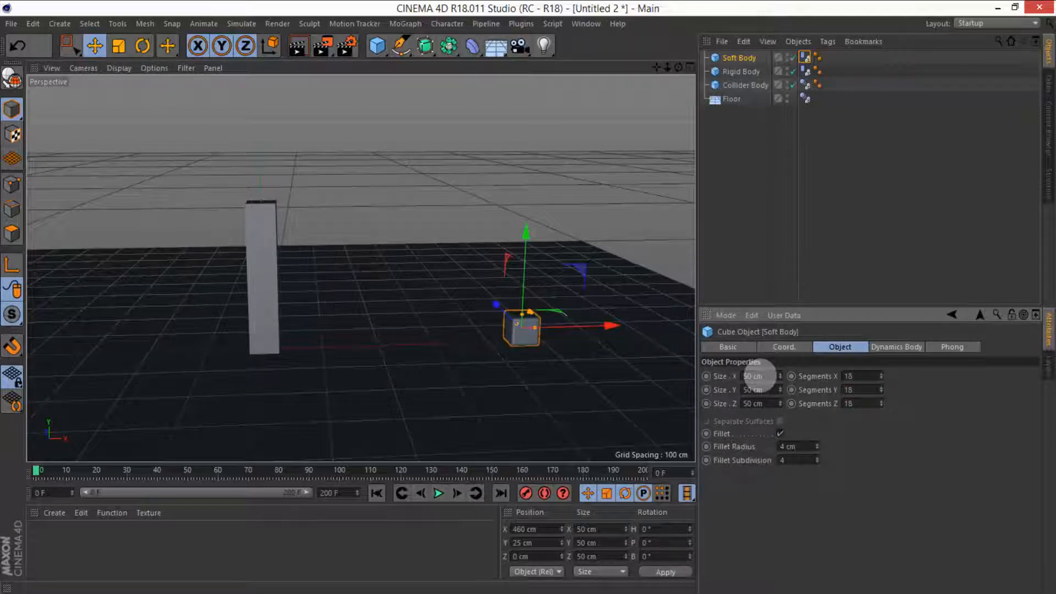
{"action": "left_click", "coordinate": [439, 493]}
{"action": "left_click", "coordinate": [439, 493]}
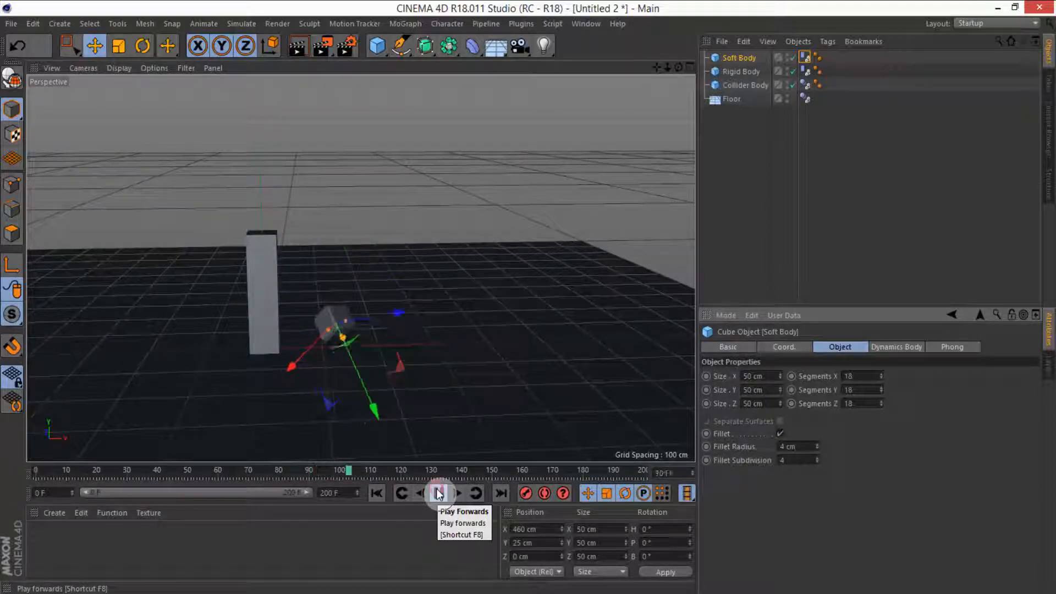
{"action": "left_click", "coordinate": [439, 494]}
{"action": "left_click", "coordinate": [376, 493]}
Step: Play the simulation again from a different viewing angle and rewind it
{"action": "left_click_drag", "start_coordinate": [384, 328], "coordinate": [480, 347], "text": "alt"}
{"action": "left_click", "coordinate": [439, 493]}
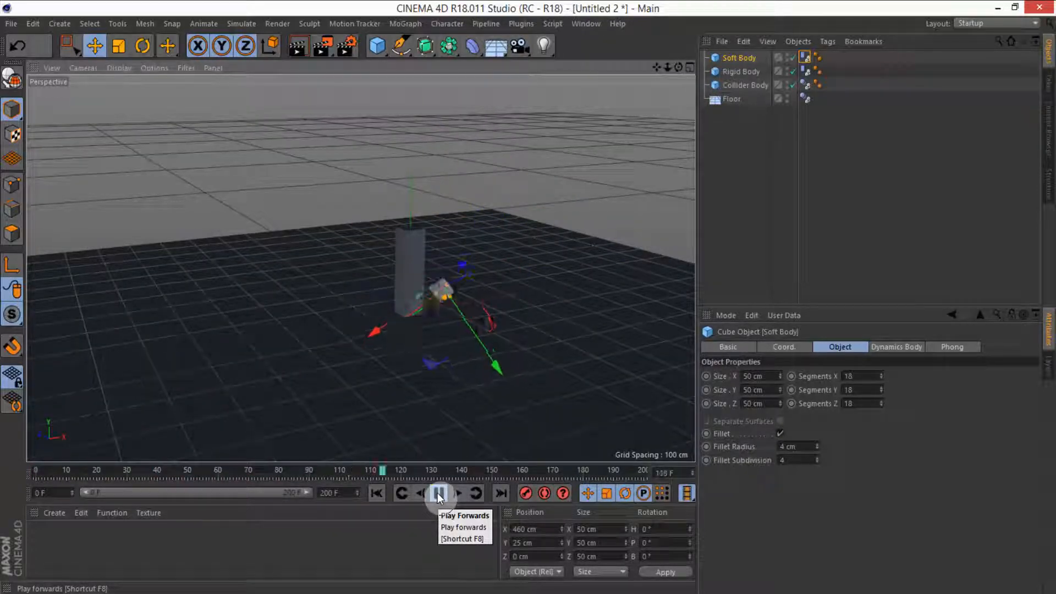
{"action": "left_click", "coordinate": [439, 493]}
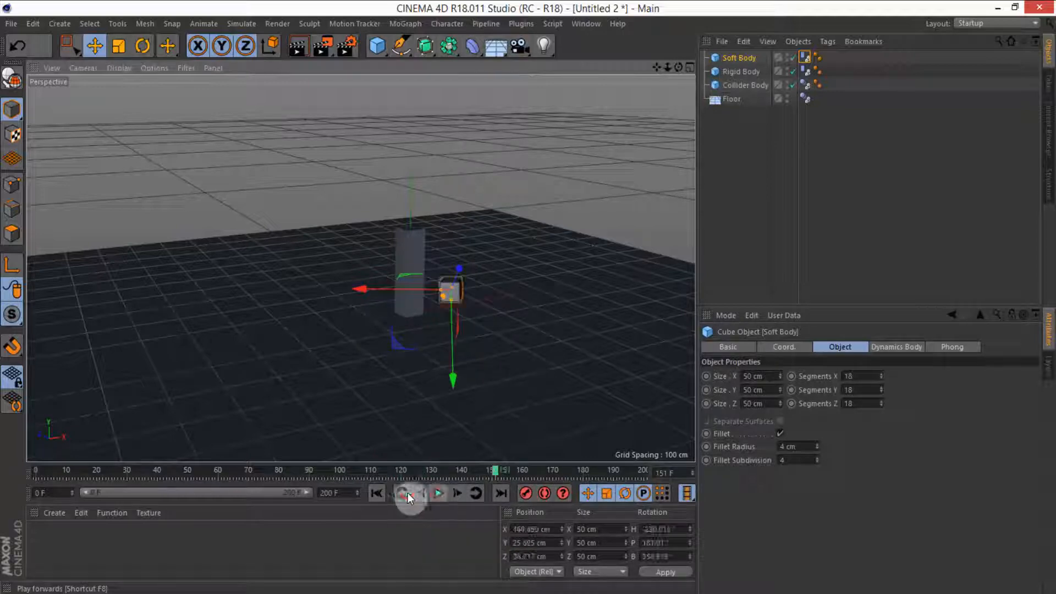
{"action": "left_click", "coordinate": [377, 494]}
Step: Set the cube's fillet radius to 5 cm and fillet subdivision to 5, then preview the simulation
{"action": "left_click_drag", "start_coordinate": [802, 447], "coordinate": [774, 461]}
{"action": "type", "text": "55"}
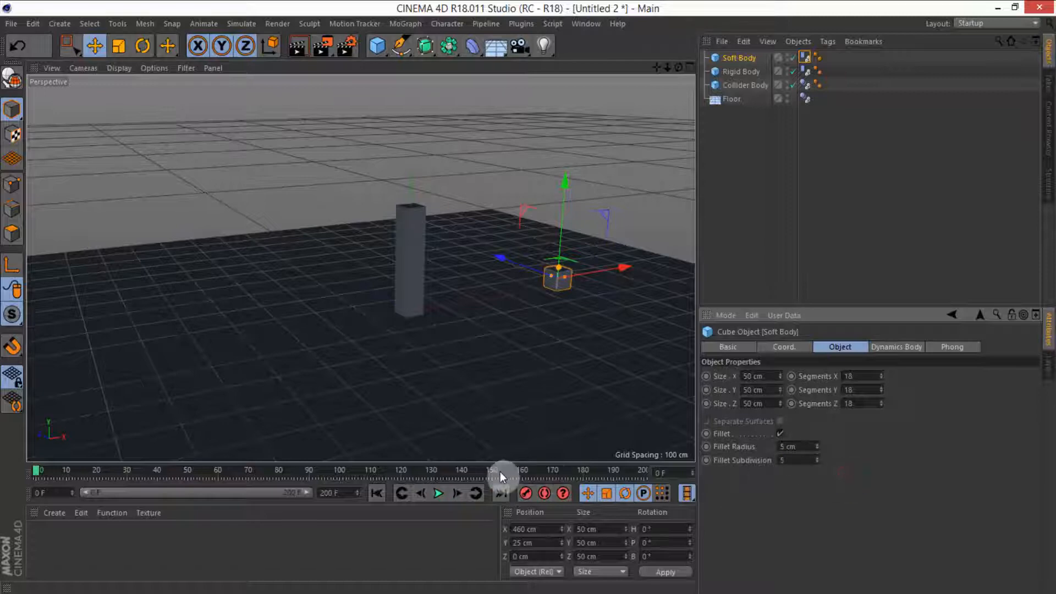
{"action": "left_click", "coordinate": [439, 493]}
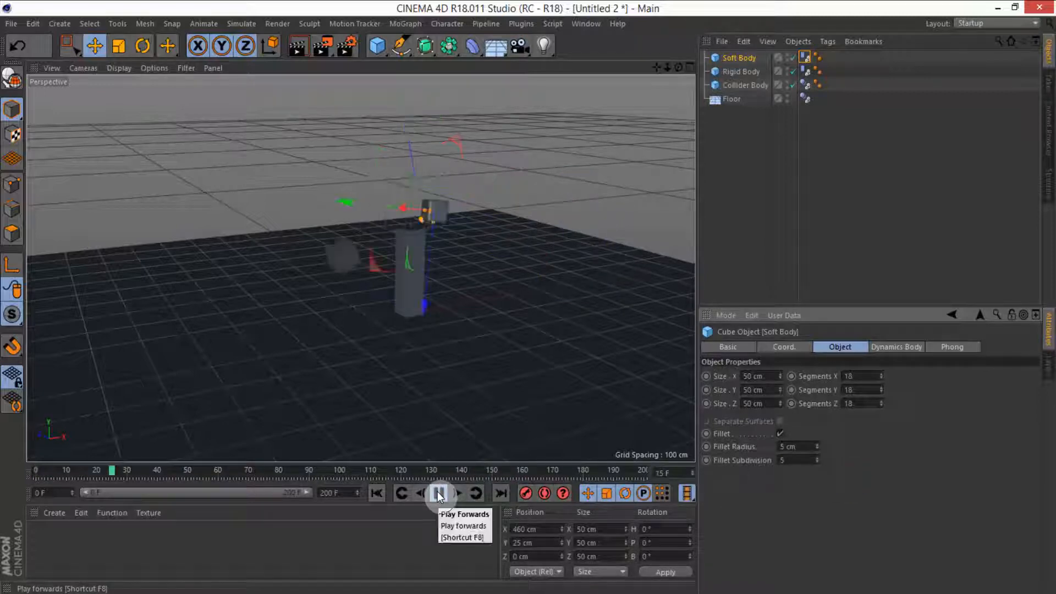
{"action": "left_click", "coordinate": [754, 170]}
{"action": "scroll", "coordinate": [575, 259], "scroll_direction": "up", "scroll_amount": 4}
{"action": "left_click", "coordinate": [378, 491]}
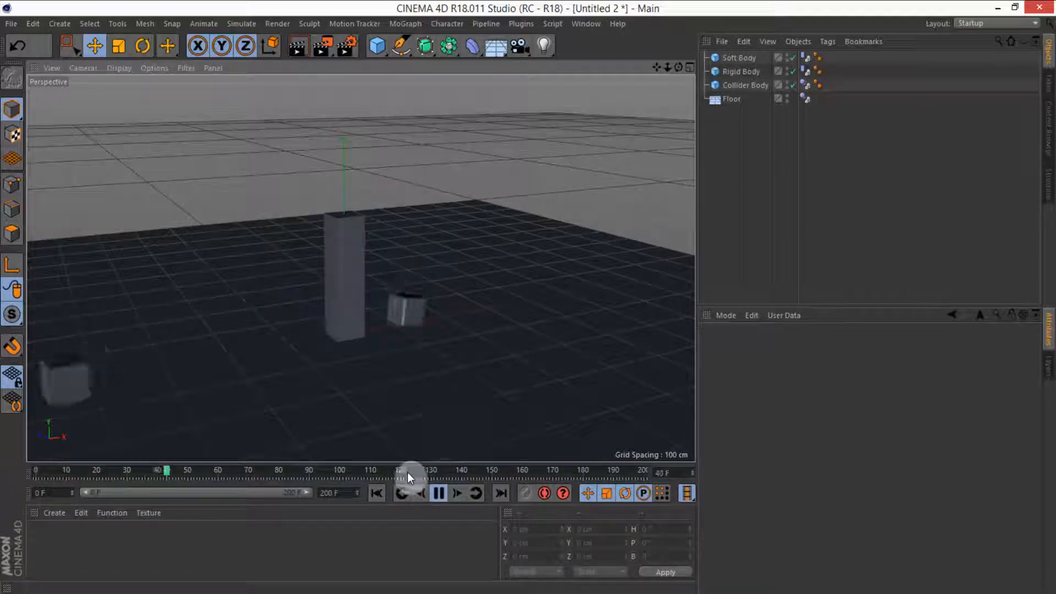
{"action": "left_click", "coordinate": [441, 493]}
{"action": "left_click", "coordinate": [376, 493]}
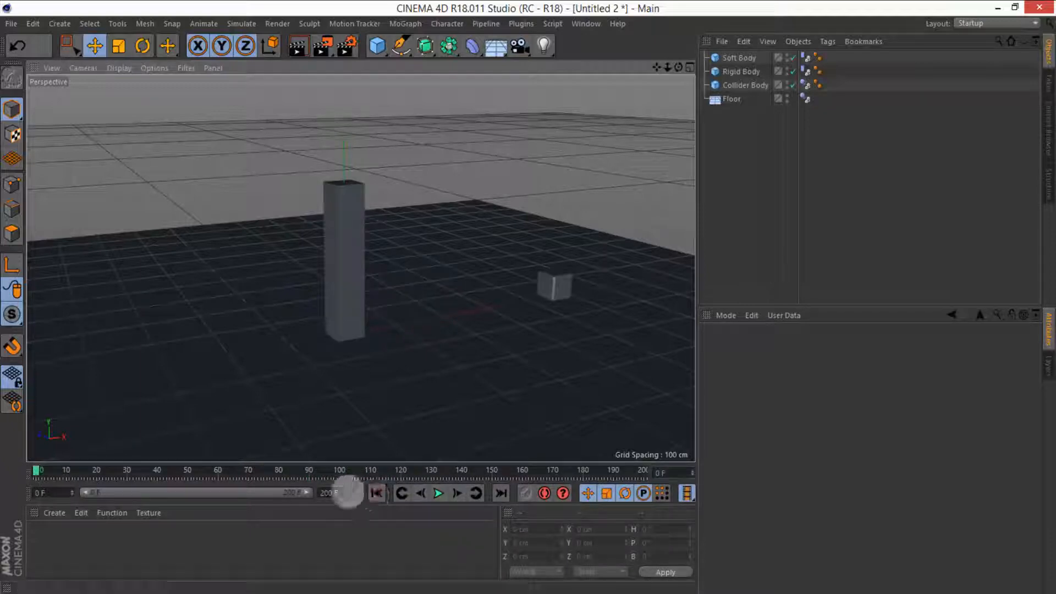
Step: Set the animation end frame to 150 F and preview the shortened simulation
{"action": "left_click_drag", "start_coordinate": [347, 492], "coordinate": [303, 482]}
{"action": "type", "text": "150"}
{"action": "key", "text": "Return"}
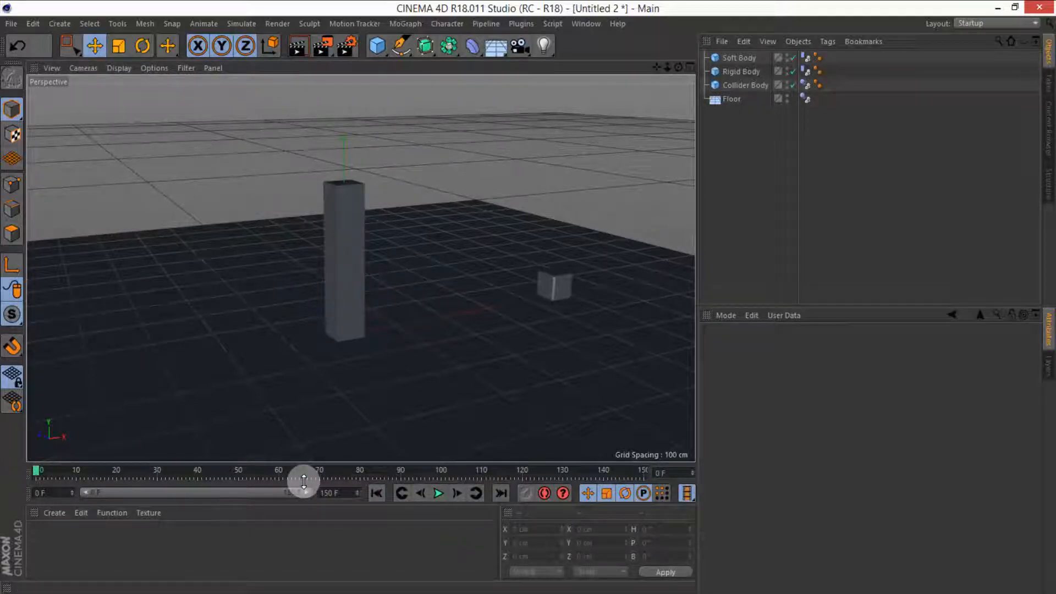
{"action": "left_click", "coordinate": [438, 493]}
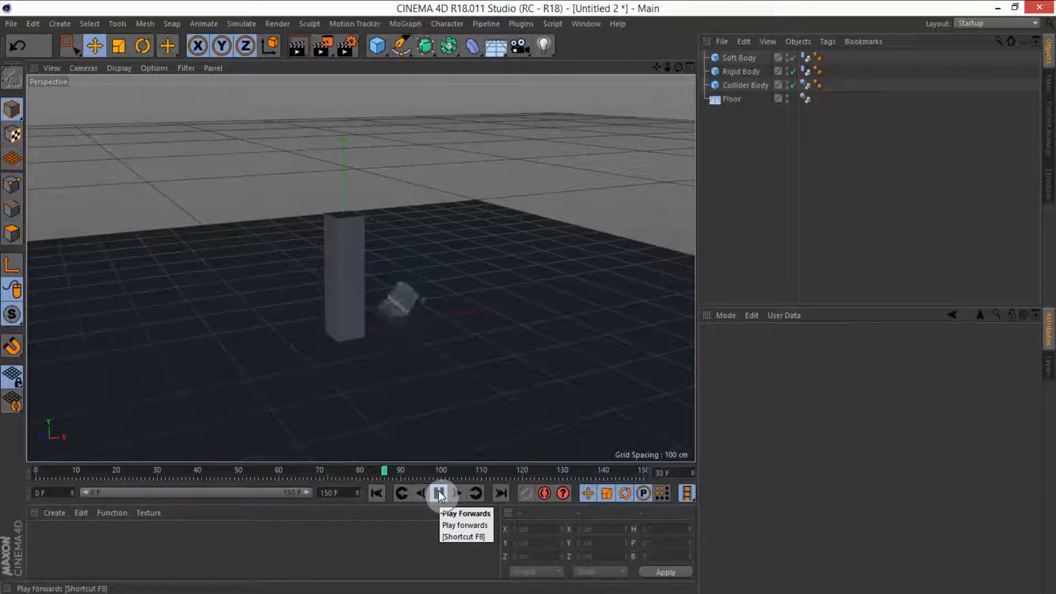
{"action": "left_click", "coordinate": [439, 491]}
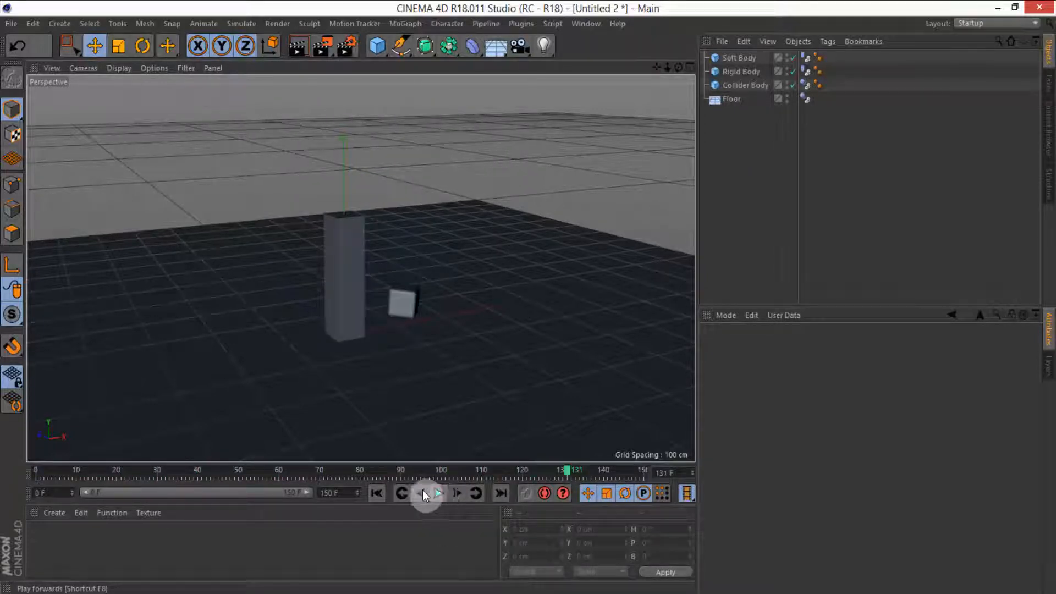
{"action": "left_click", "coordinate": [379, 490]}
Step: Set the animation end frame to 100 F
{"action": "left_click_drag", "start_coordinate": [418, 361], "coordinate": [344, 500], "text": "alt"}
{"action": "type", "text": "100"}
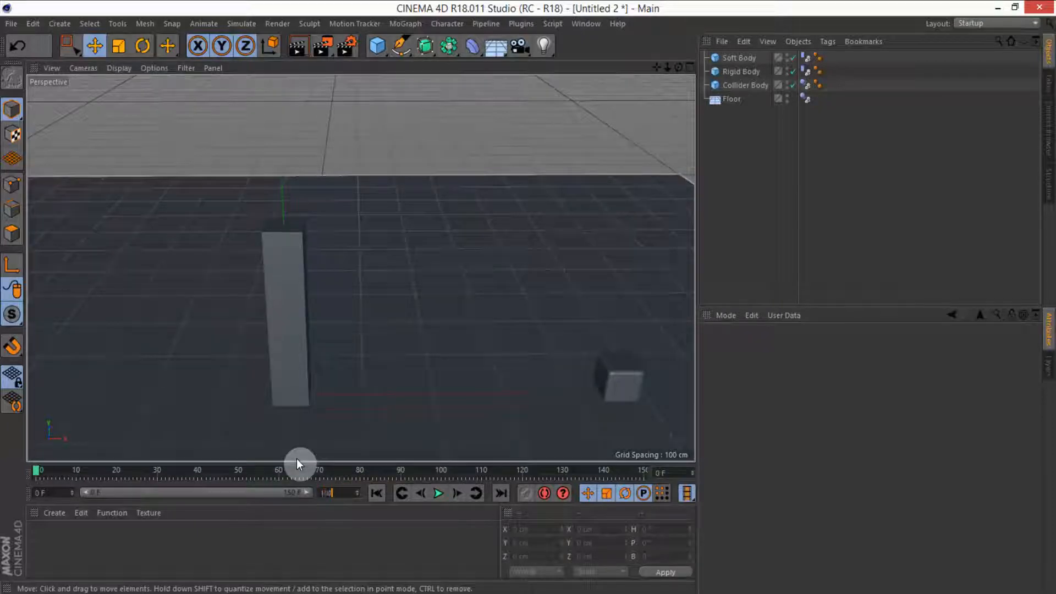
{"action": "key", "text": "Return"}
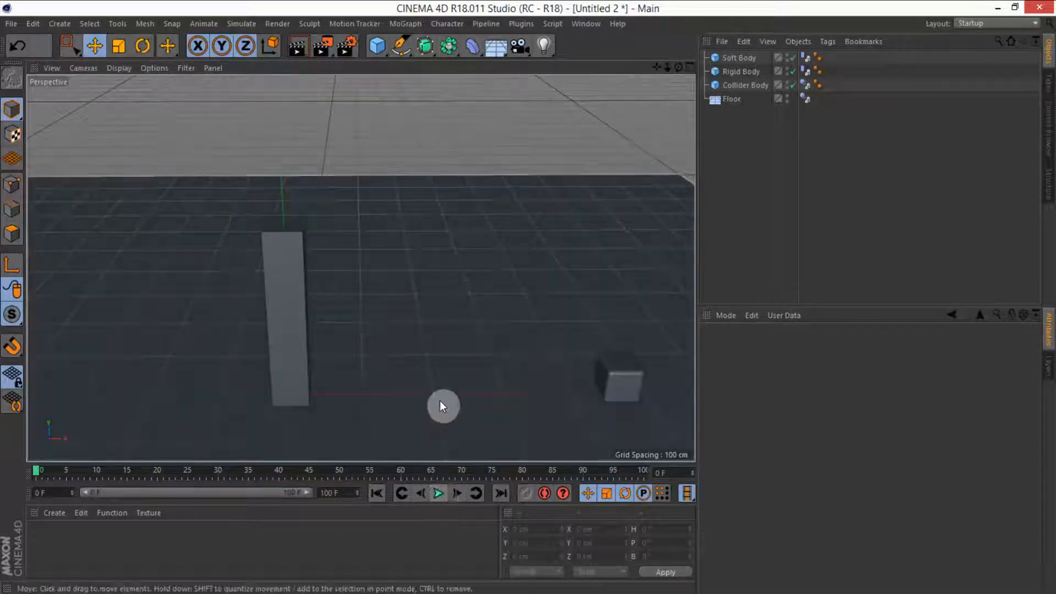
Step: Create a new material named Bg, turn off its reflectance, and set its colour to S 8% and V 100%
{"action": "left_click_drag", "start_coordinate": [440, 400], "coordinate": [452, 281], "text": "alt"}
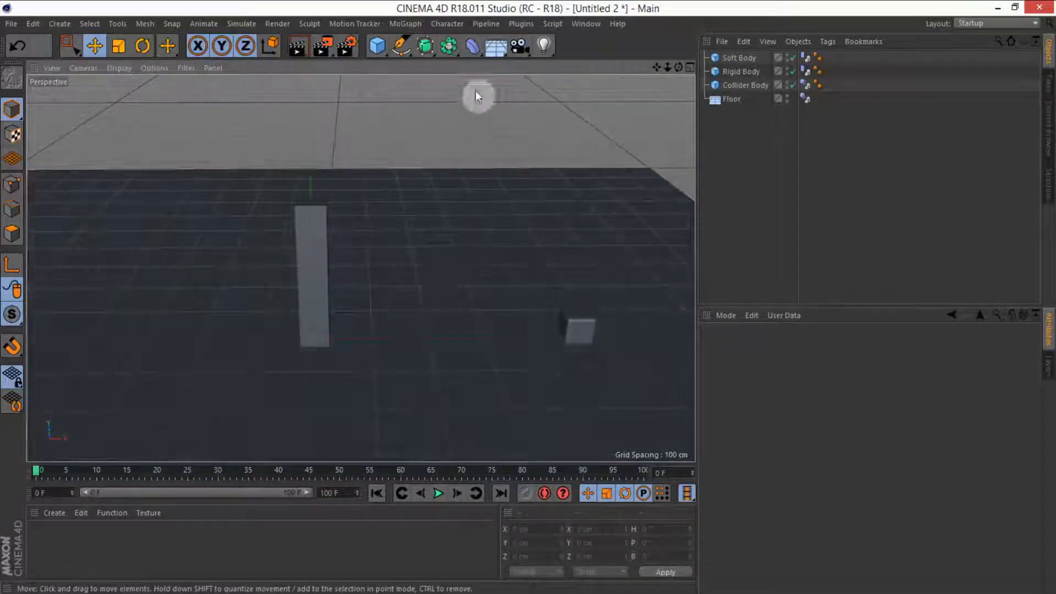
{"action": "double_click", "coordinate": [110, 557]}
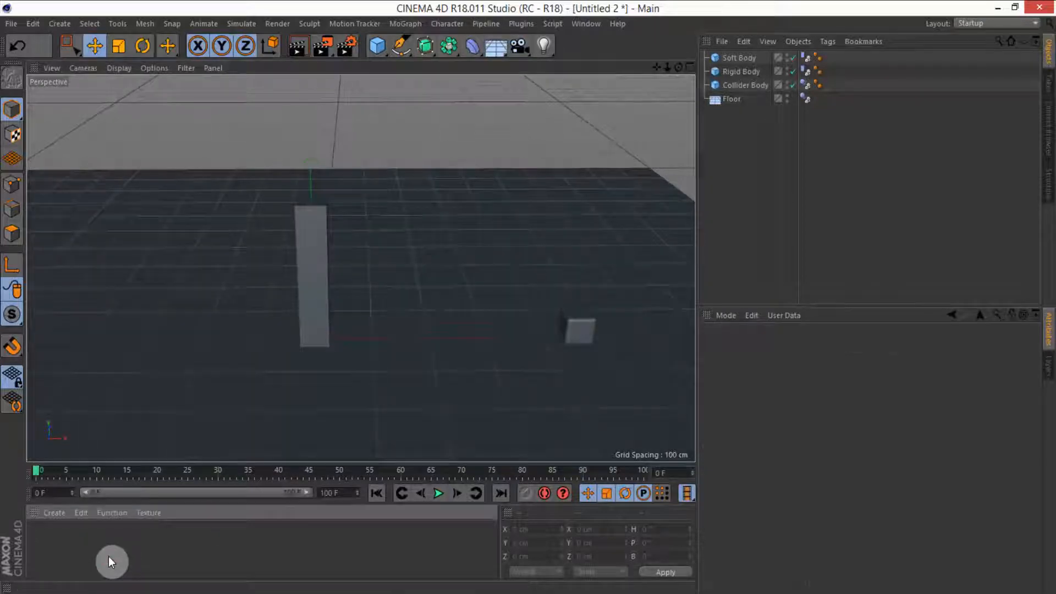
{"action": "double_click", "coordinate": [41, 538]}
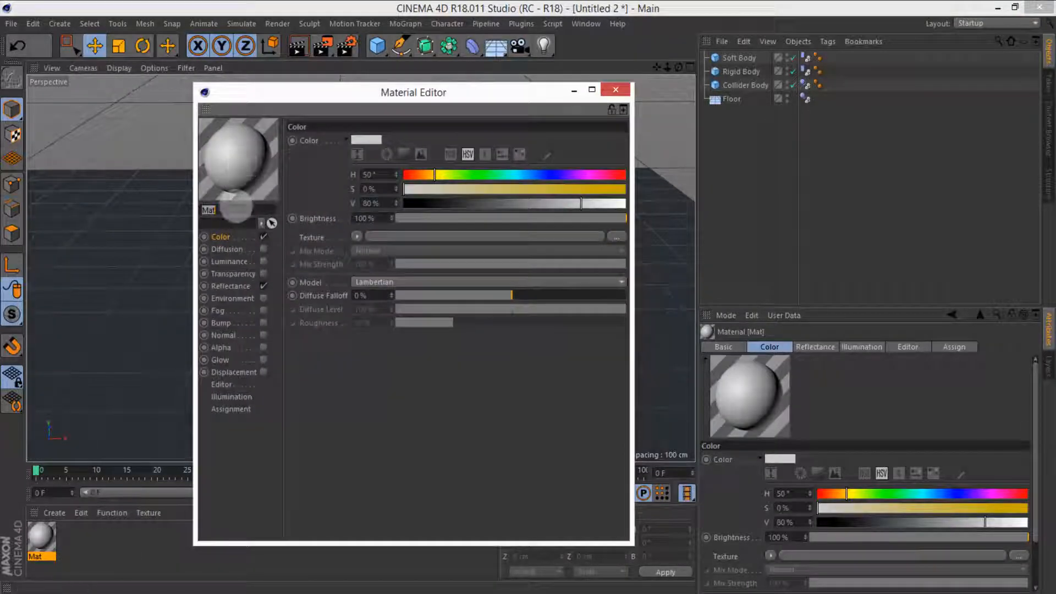
{"action": "type", "text": "B"}
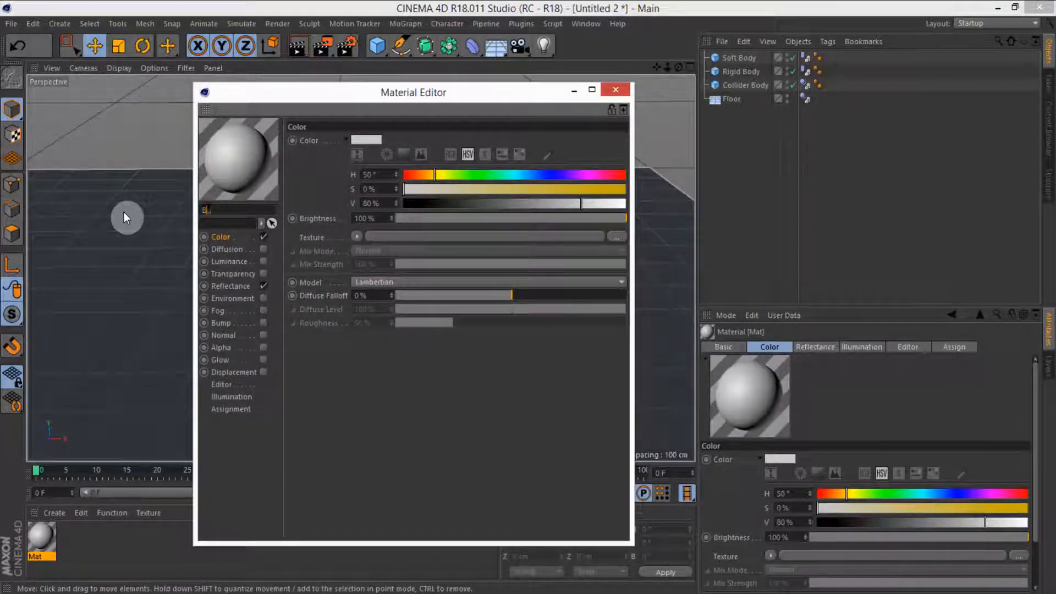
{"action": "type", "text": "g"}
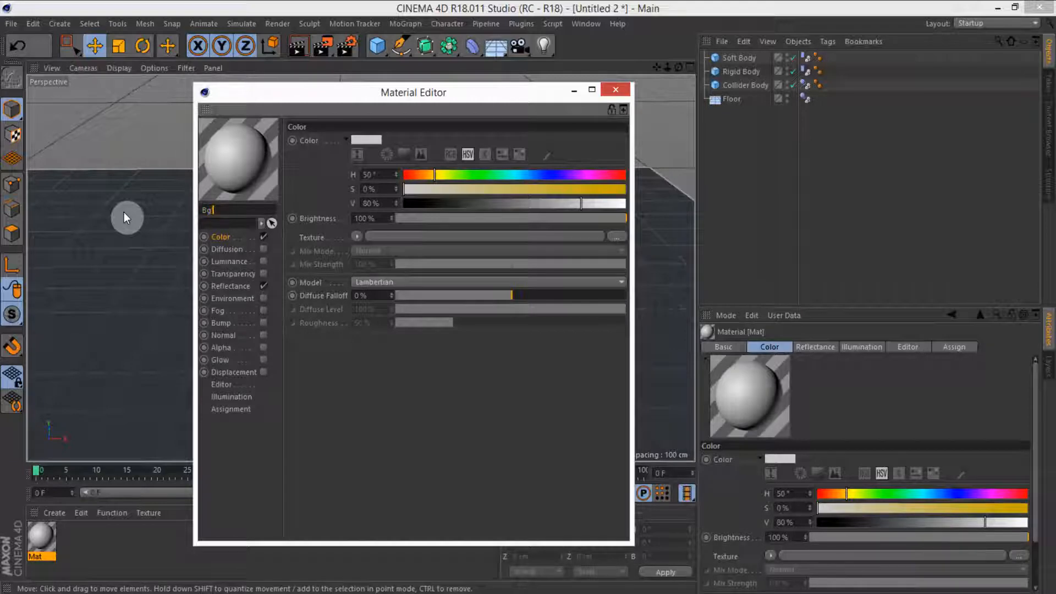
{"action": "left_click", "coordinate": [264, 286]}
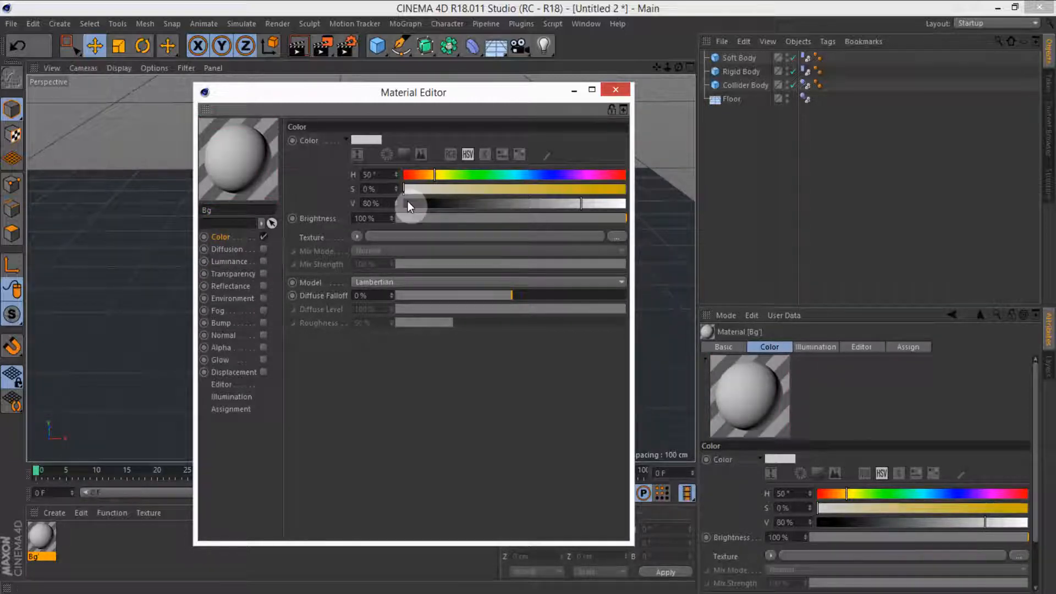
{"action": "left_click_drag", "start_coordinate": [593, 204], "coordinate": [631, 212]}
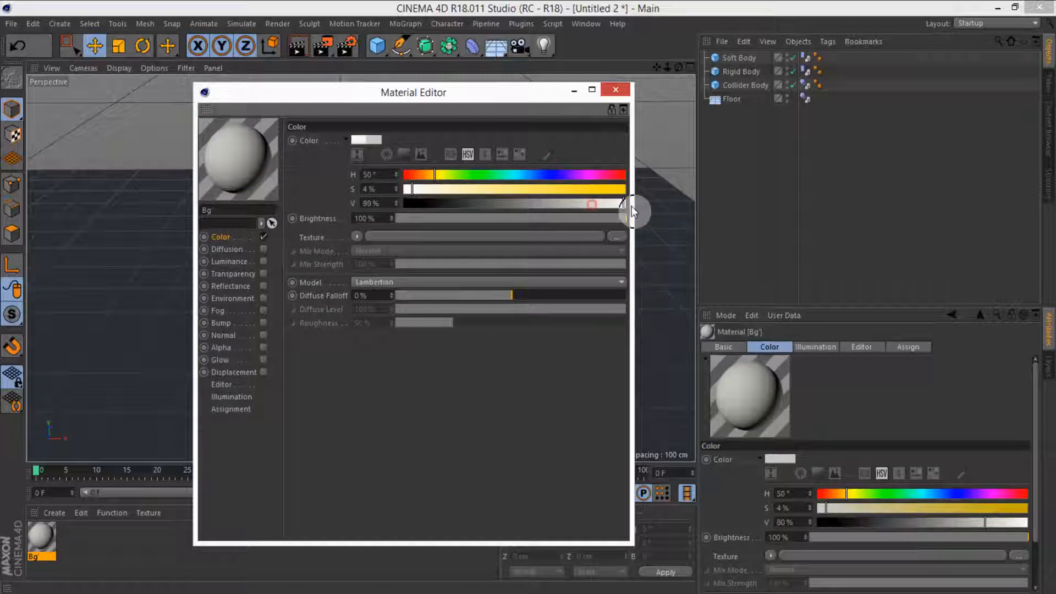
{"action": "left_click", "coordinate": [412, 190]}
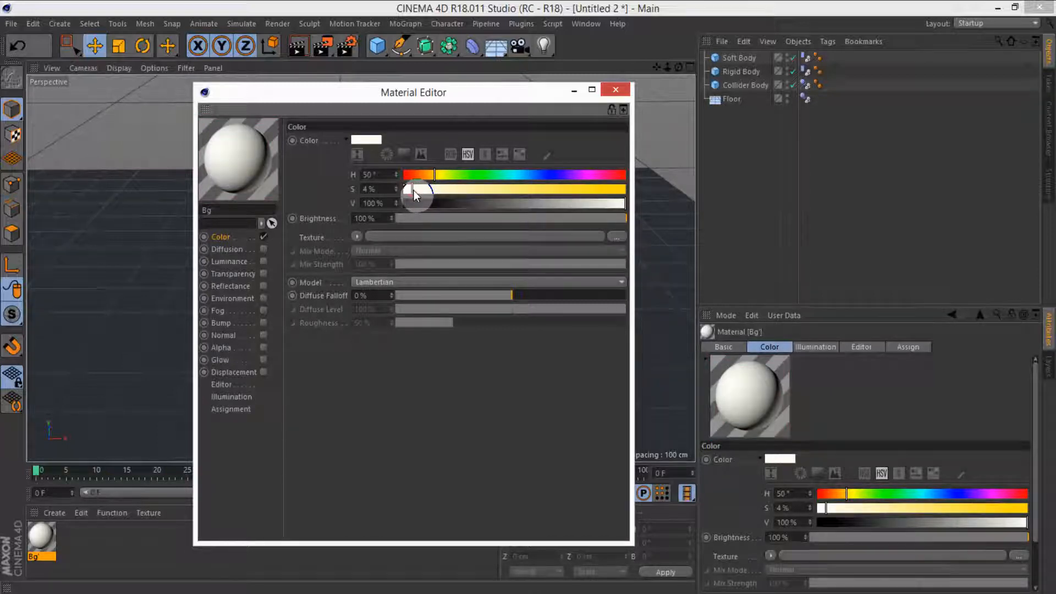
{"action": "left_click_drag", "start_coordinate": [422, 193], "coordinate": [424, 193]}
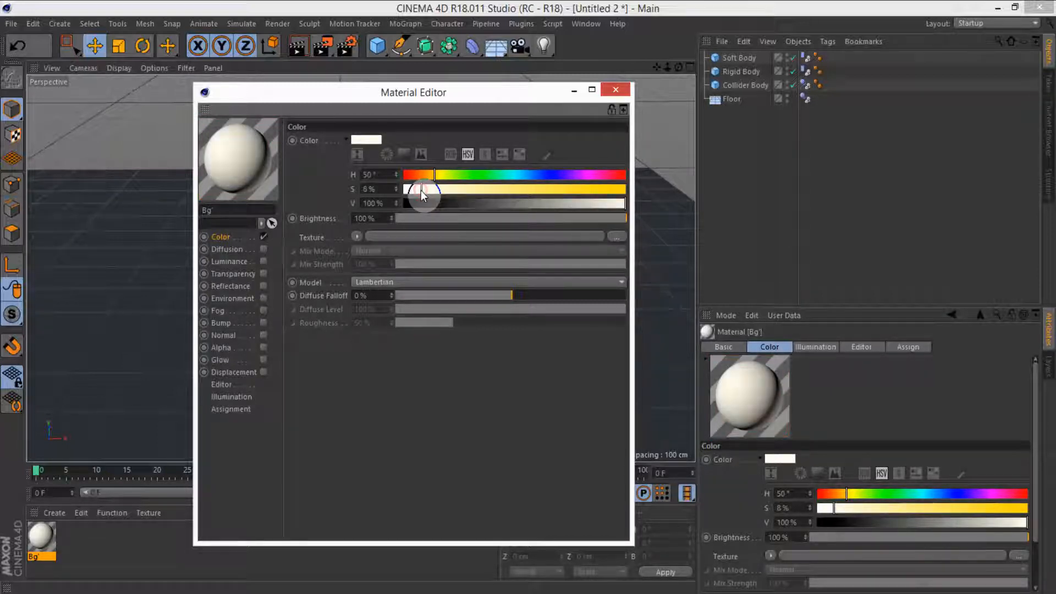
{"action": "left_click", "coordinate": [615, 89]}
Step: Apply the Bg material to the floor and add a Background object
{"action": "left_click_drag", "start_coordinate": [41, 538], "coordinate": [731, 101]}
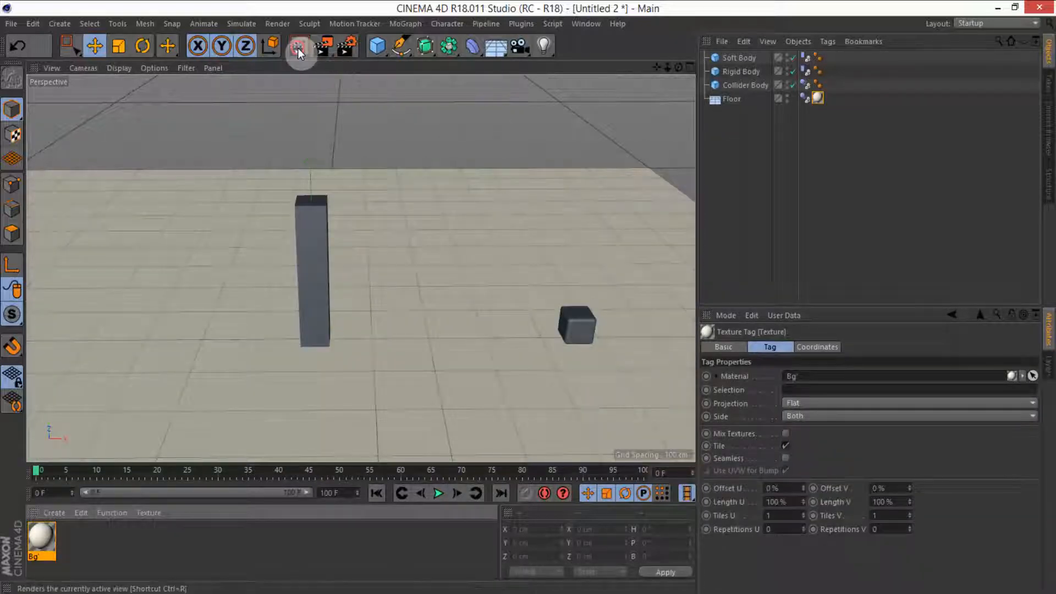
{"action": "left_click", "coordinate": [467, 293]}
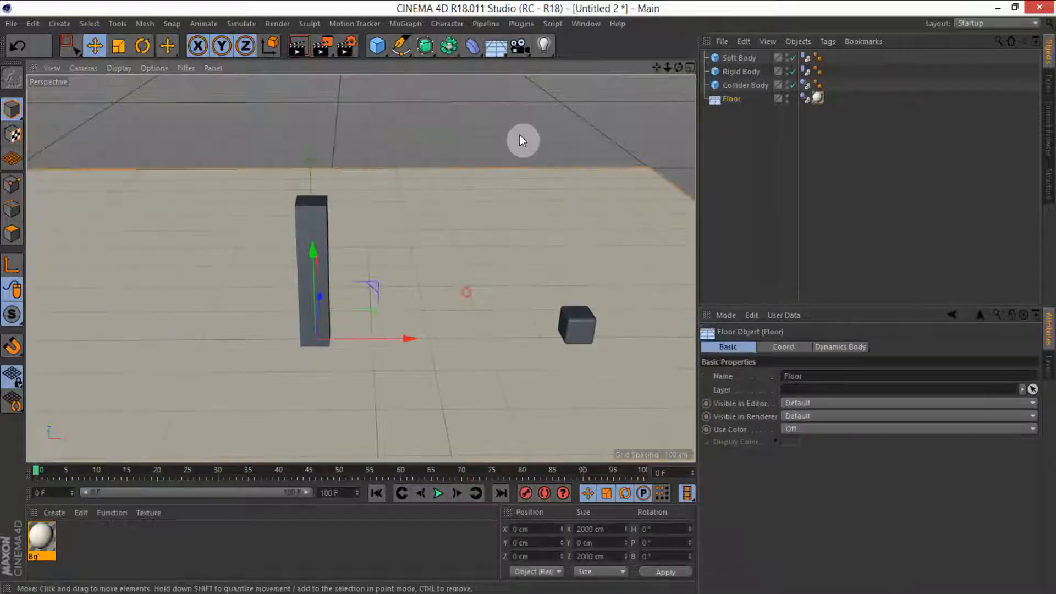
{"action": "left_click_drag", "start_coordinate": [504, 44], "coordinate": [548, 164]}
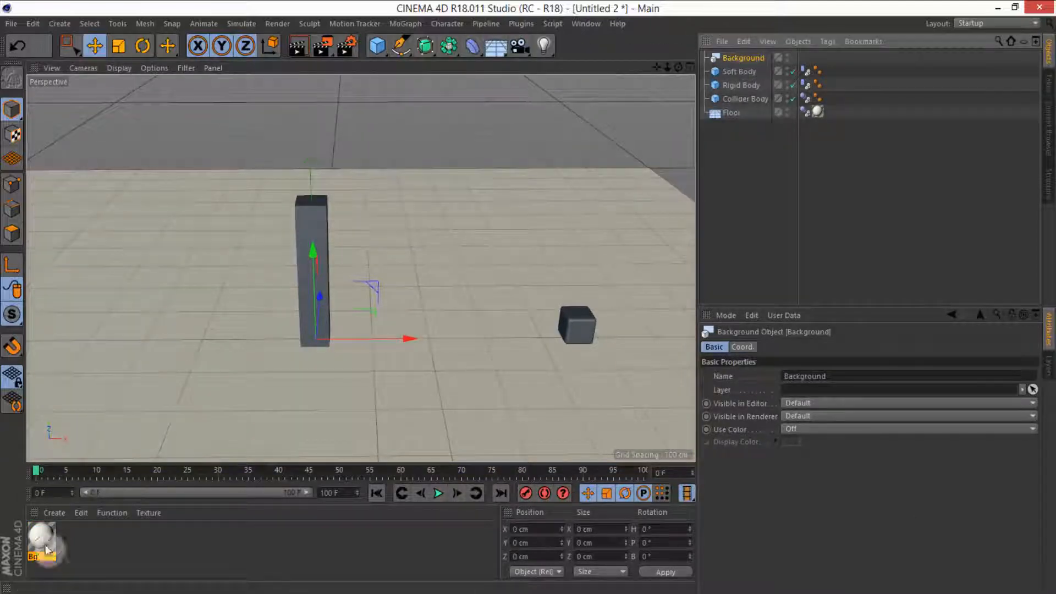
Step: Apply the Bg material to the Background object
{"action": "left_click_drag", "start_coordinate": [42, 536], "coordinate": [744, 58]}
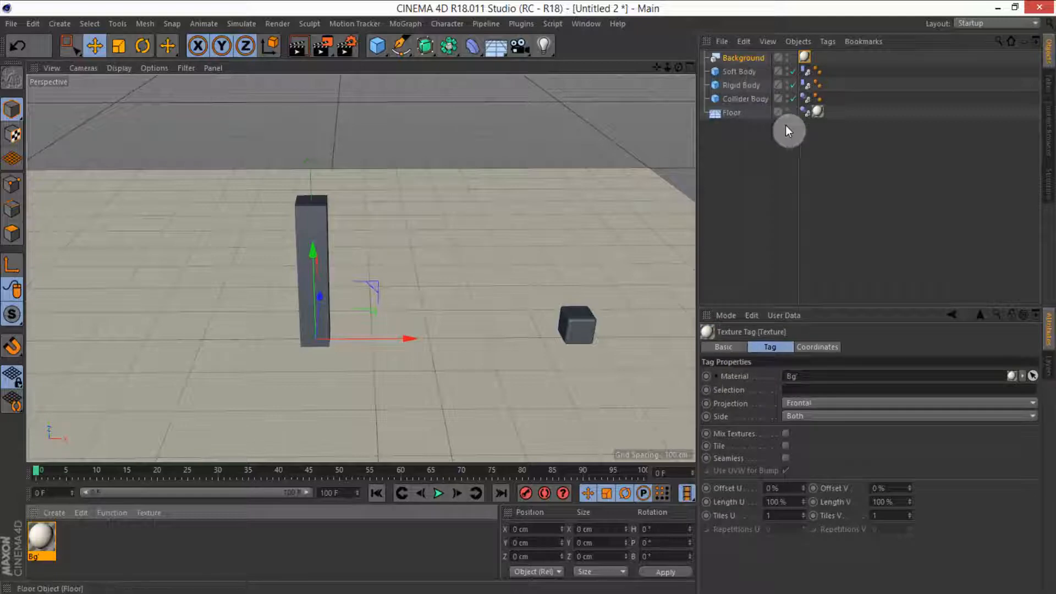
{"action": "left_click_drag", "start_coordinate": [812, 111], "coordinate": [822, 112]}
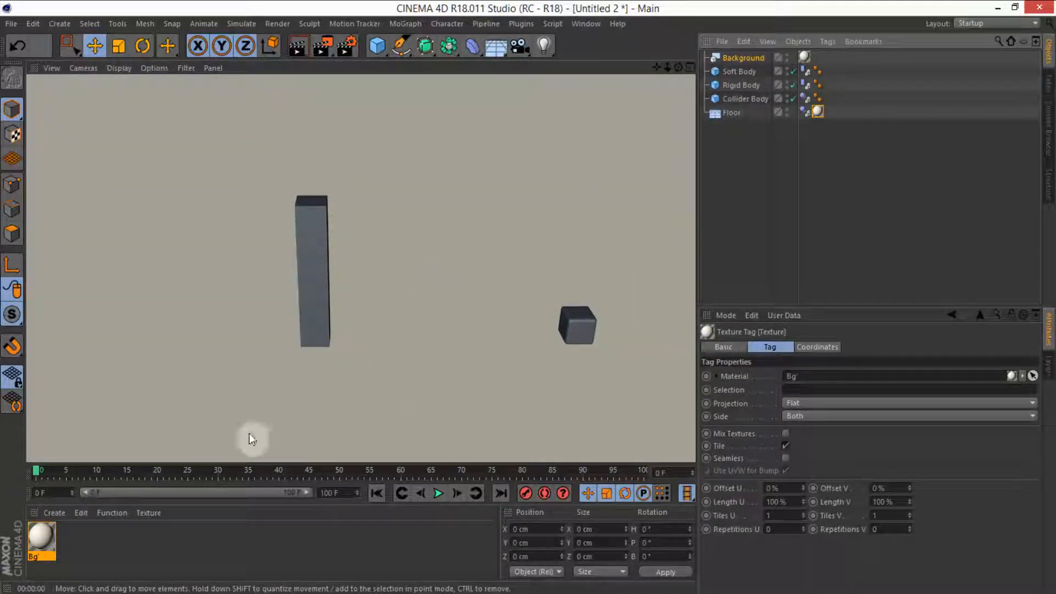
{"action": "left_click", "coordinate": [137, 556]}
{"action": "left_click", "coordinate": [754, 181]}
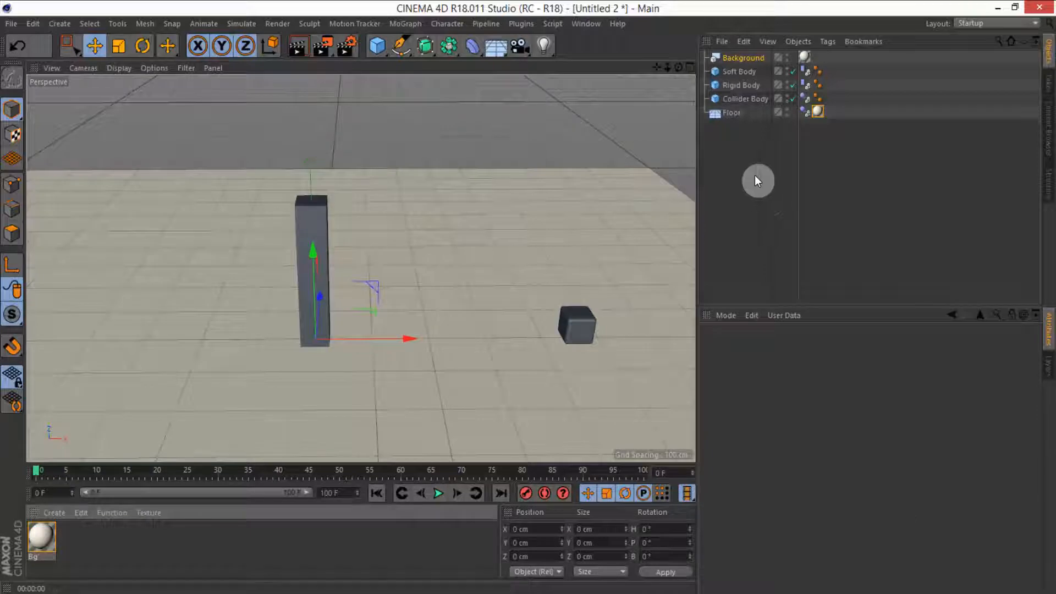
Step: Add a Compositing tag to the Floor object
{"action": "left_click", "coordinate": [734, 111]}
{"action": "right_click", "coordinate": [734, 111]}
{"action": "mouse_move", "coordinate": [788, 75]}
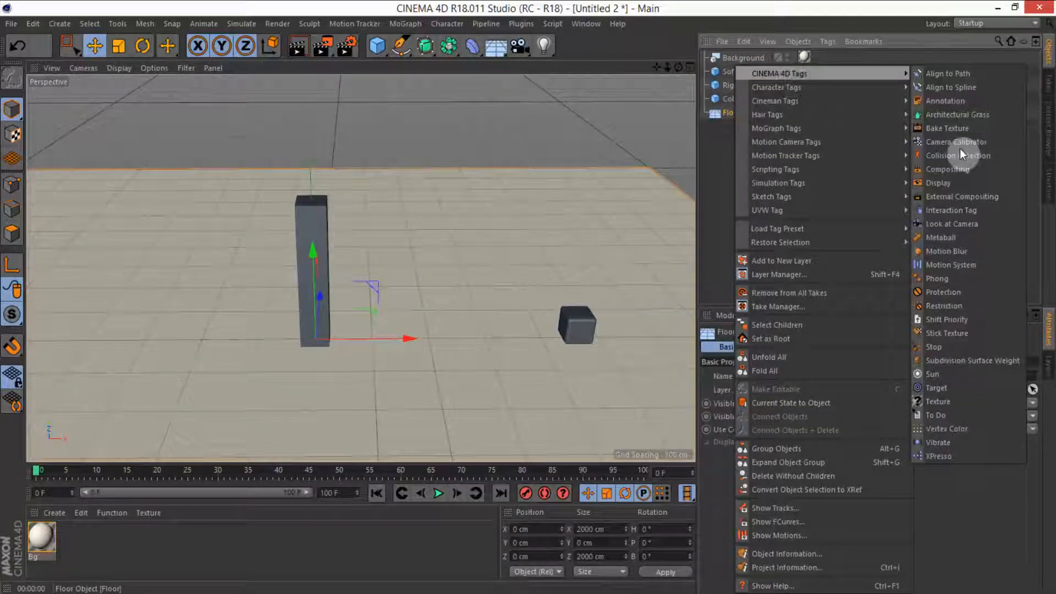
{"action": "left_click", "coordinate": [947, 169]}
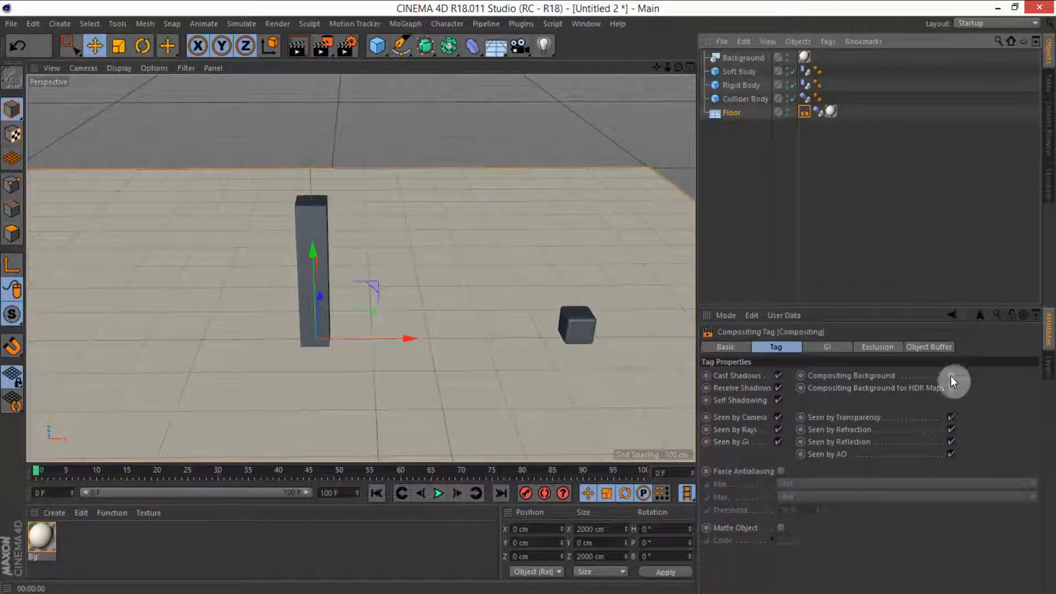
Step: Add a Compositing tag to the Background object and enable Compositing Background
{"action": "right_click", "coordinate": [742, 58]}
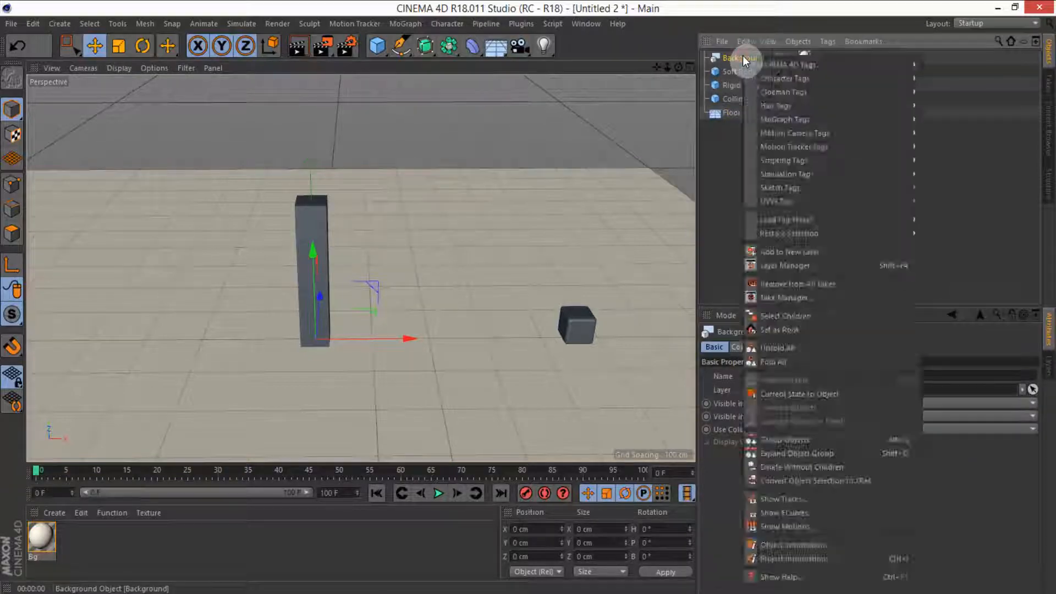
{"action": "mouse_move", "coordinate": [786, 65]}
{"action": "left_click", "coordinate": [965, 159]}
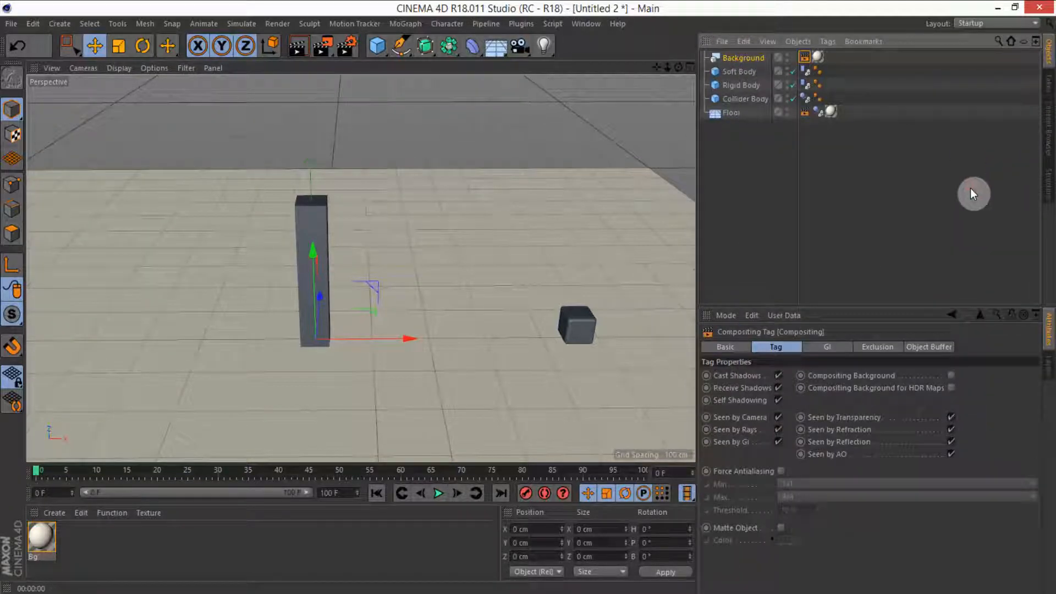
{"action": "left_click", "coordinate": [947, 375]}
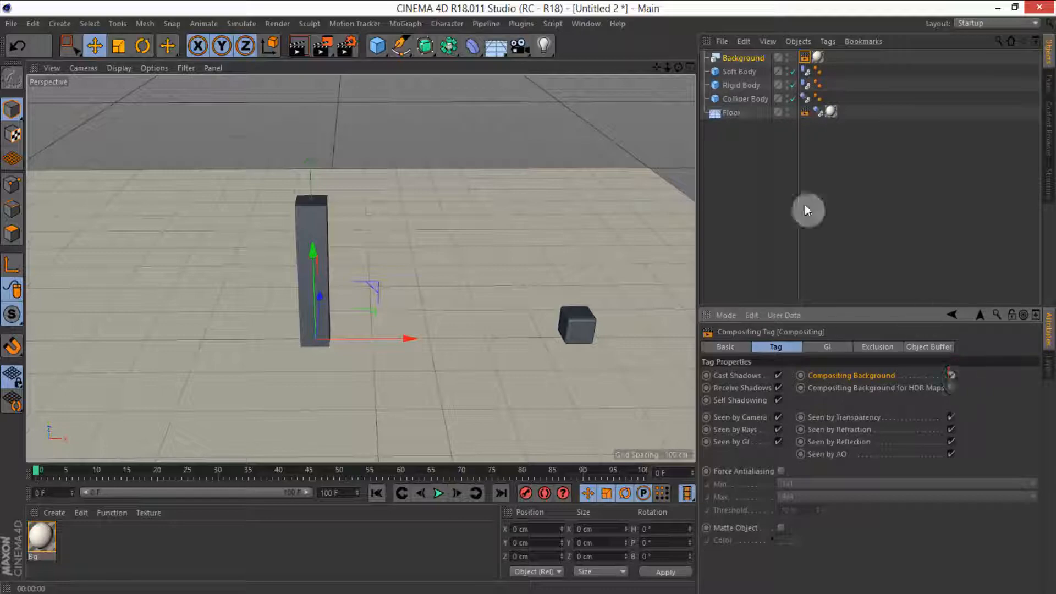
Step: Add a Physical Sky object to the scene
{"action": "left_click", "coordinate": [736, 172]}
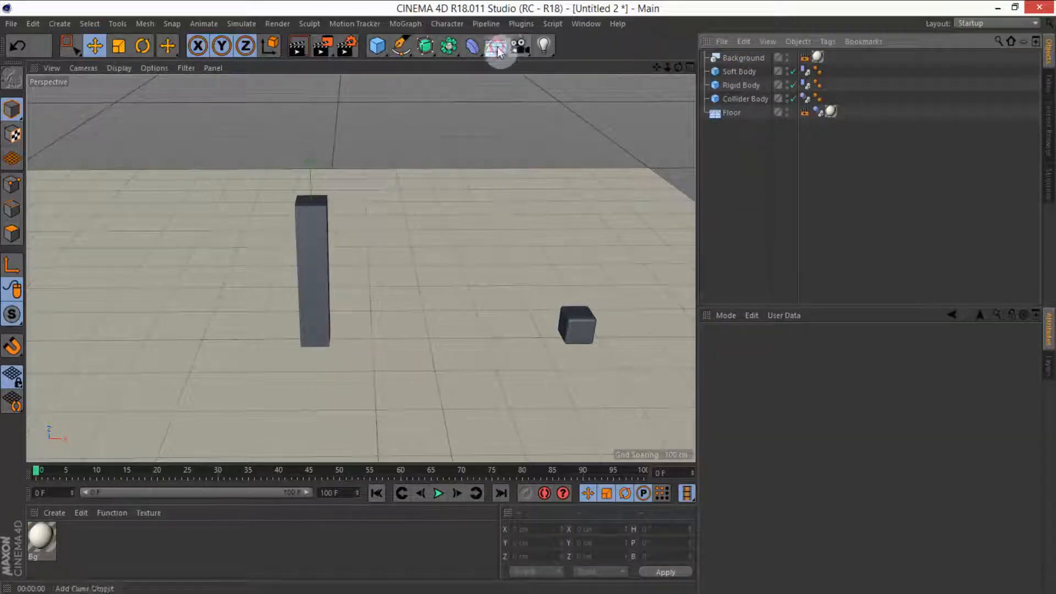
{"action": "left_click", "coordinate": [518, 45]}
{"action": "left_click", "coordinate": [622, 72]}
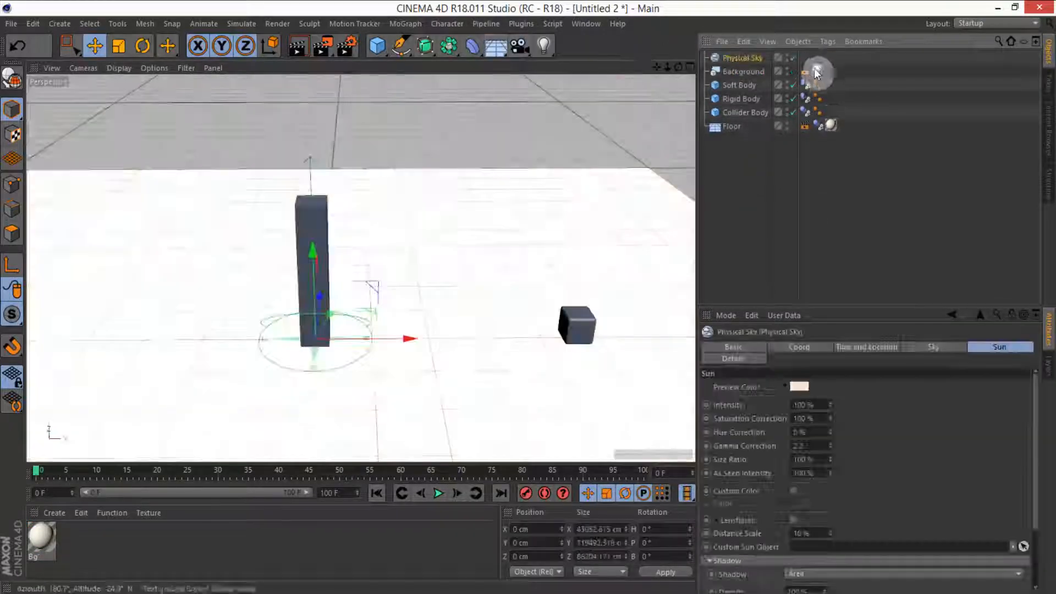
Step: Add a Compositing tag to the Physical Sky and turn off Seen by Camera
{"action": "right_click", "coordinate": [744, 57]}
{"action": "mouse_move", "coordinate": [767, 64]}
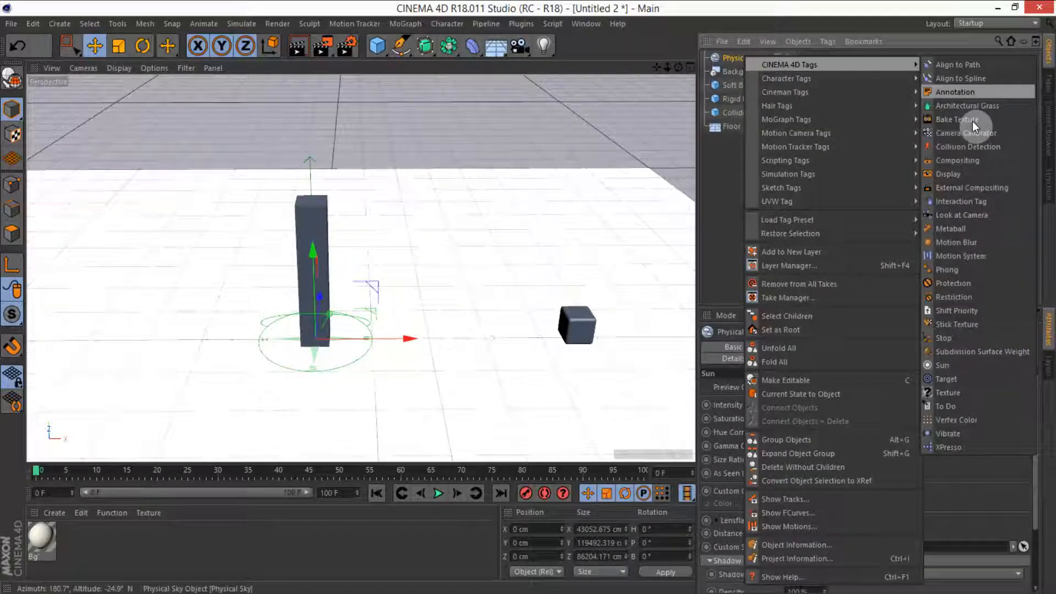
{"action": "left_click", "coordinate": [960, 160]}
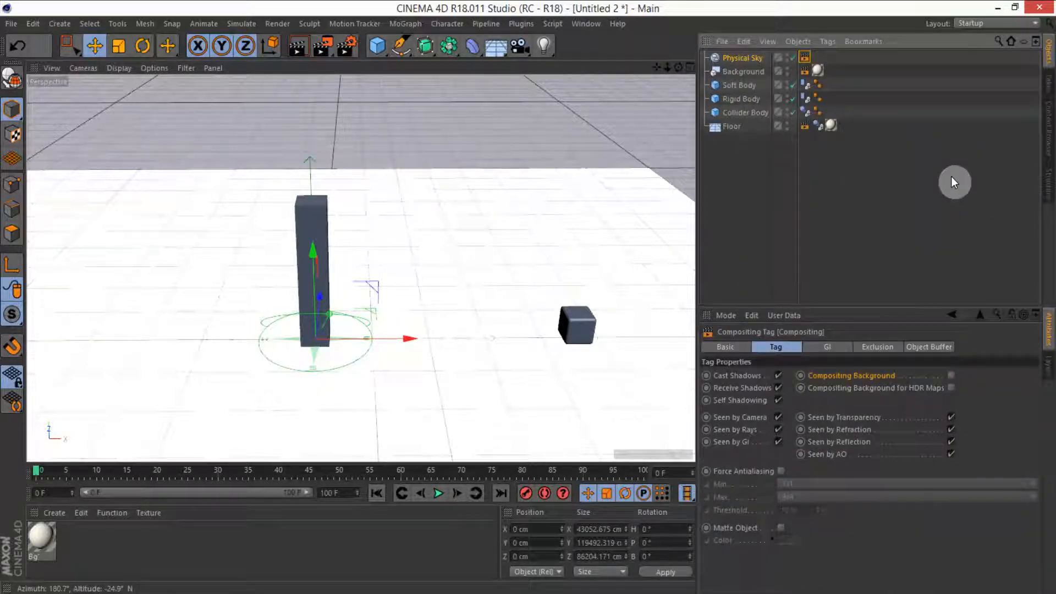
{"action": "left_click", "coordinate": [778, 417]}
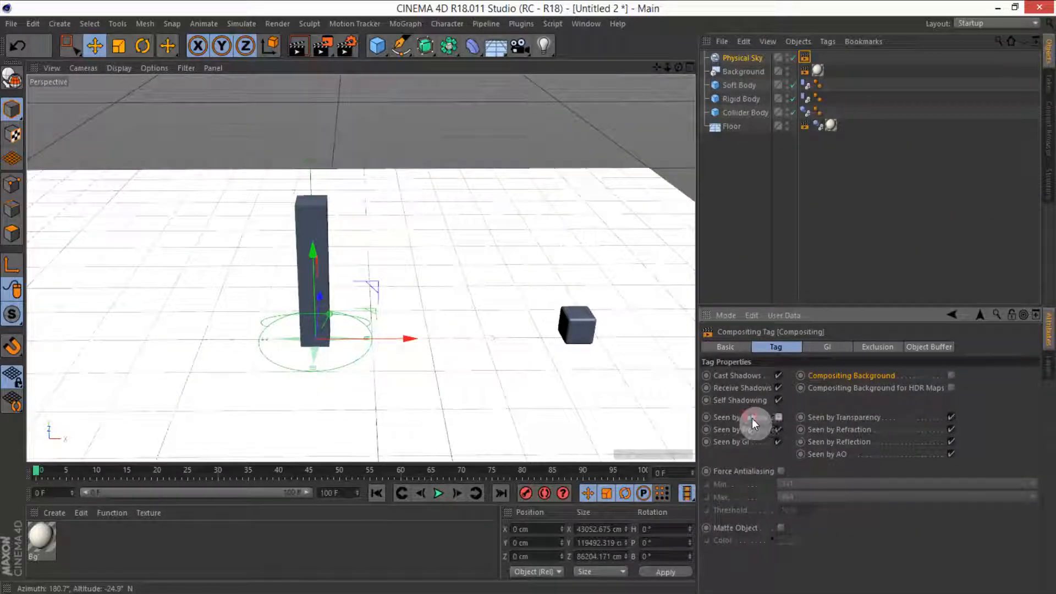
Step: Render the active view to check the background and shadows
{"action": "left_click", "coordinate": [300, 45]}
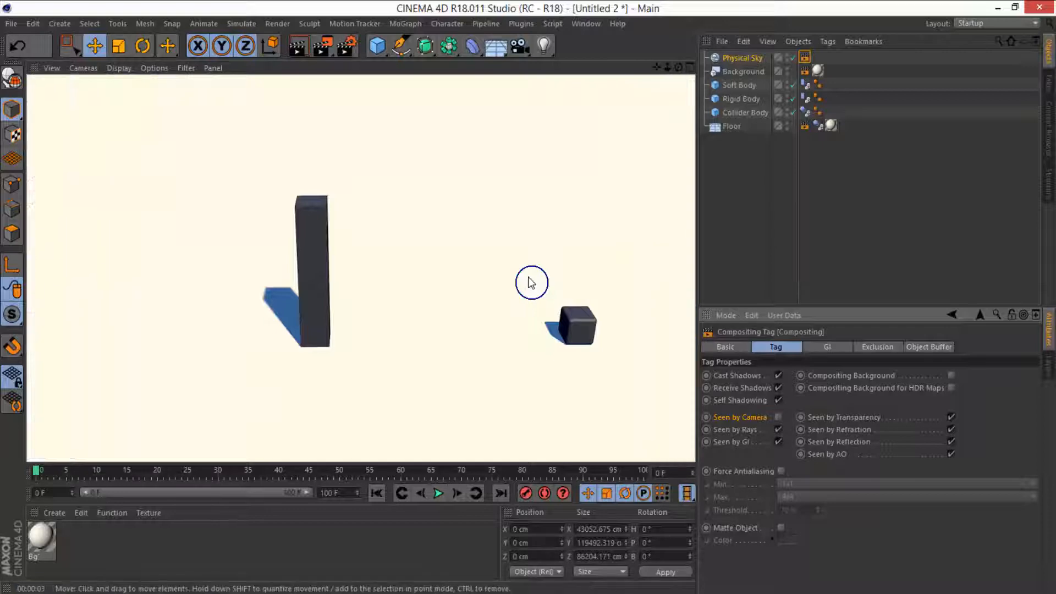
{"action": "left_click", "coordinate": [460, 275]}
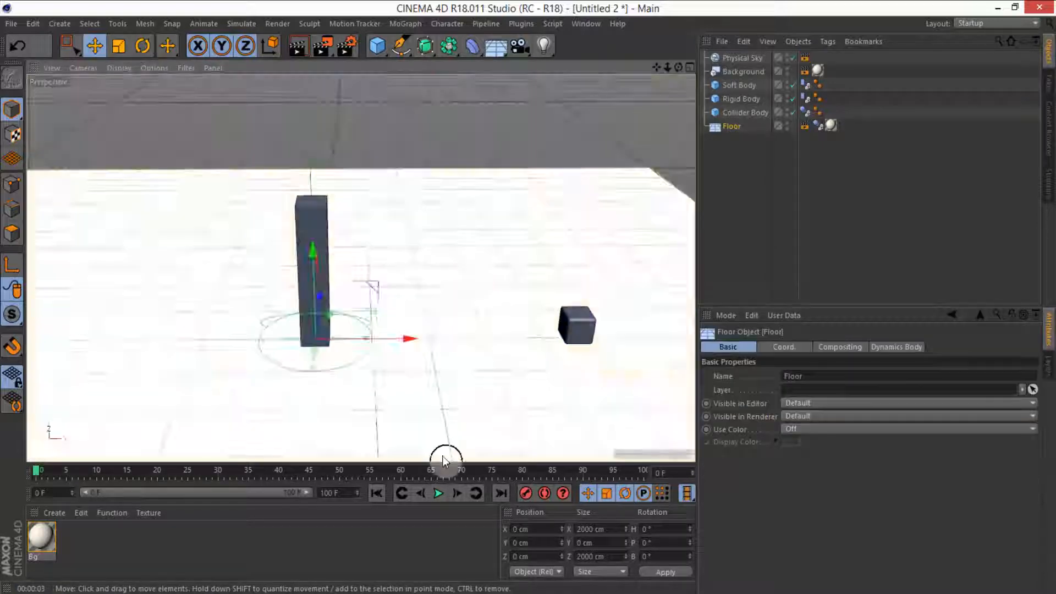
Step: Play the simulation to frame 19 and render the active view there
{"action": "left_click", "coordinate": [437, 493]}
{"action": "left_click", "coordinate": [437, 493]}
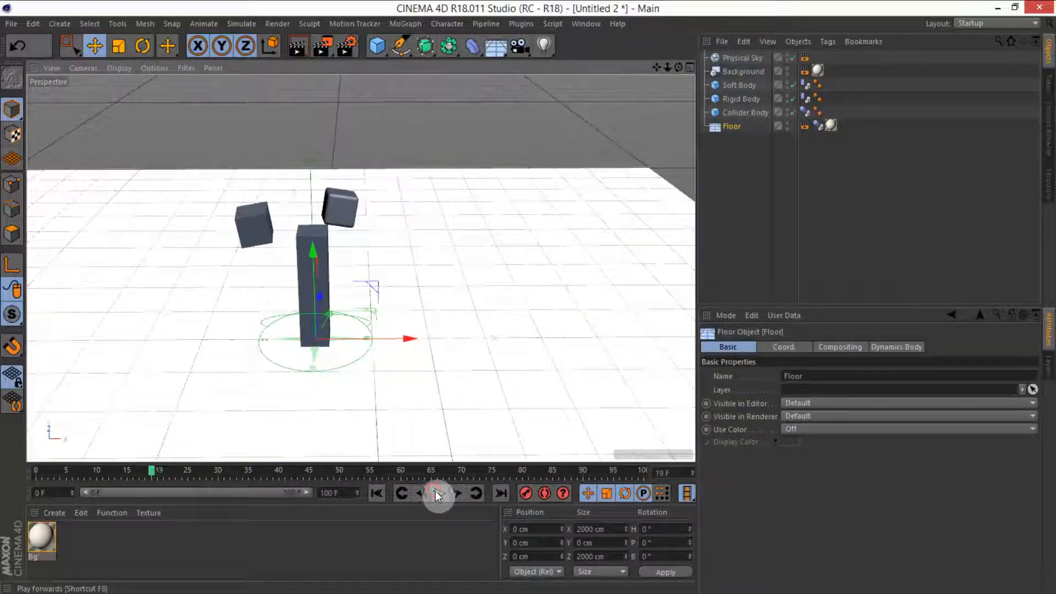
{"action": "left_click", "coordinate": [297, 47]}
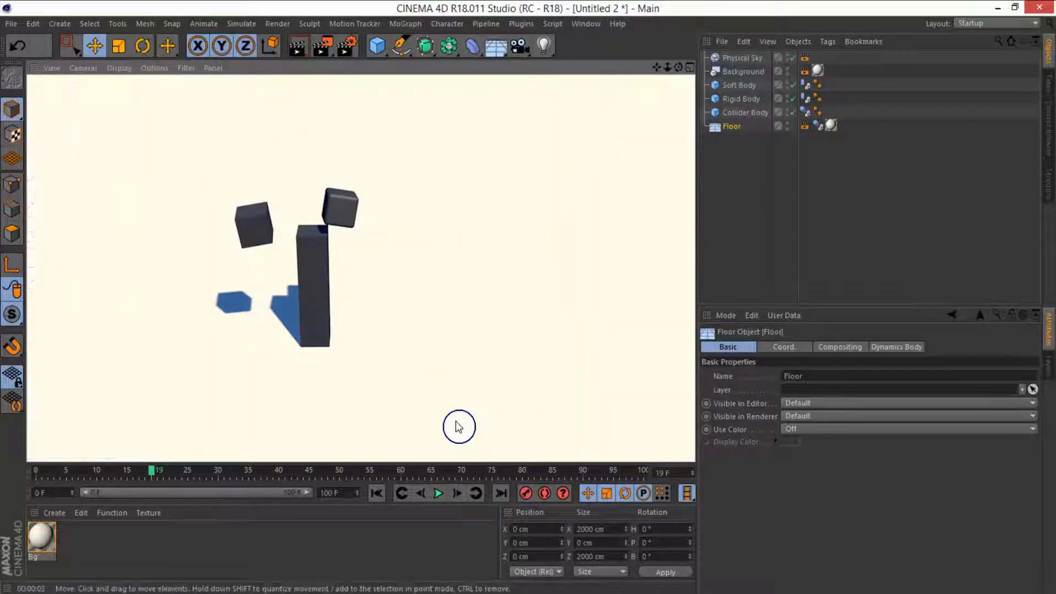
Step: Play the simulation again, pause it, and rewind to the first frame
{"action": "left_click", "coordinate": [438, 493]}
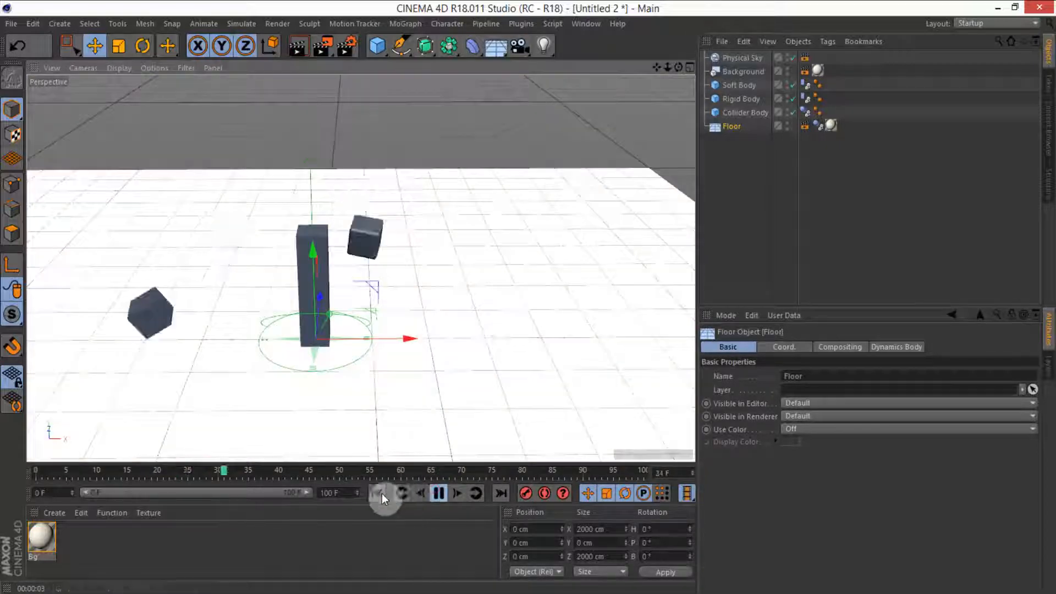
{"action": "left_click", "coordinate": [438, 493]}
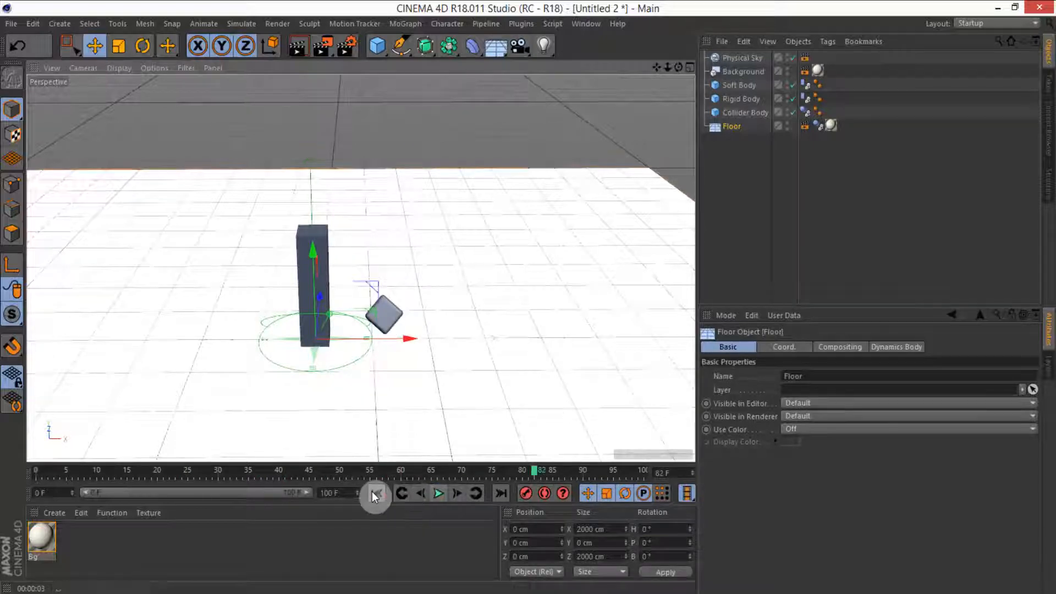
{"action": "left_click", "coordinate": [376, 494]}
Step: Create a new material, set its color to orange (hue 35°, 100% saturation and value), and enable Luminance in the same orange
{"action": "double_click", "coordinate": [207, 554]}
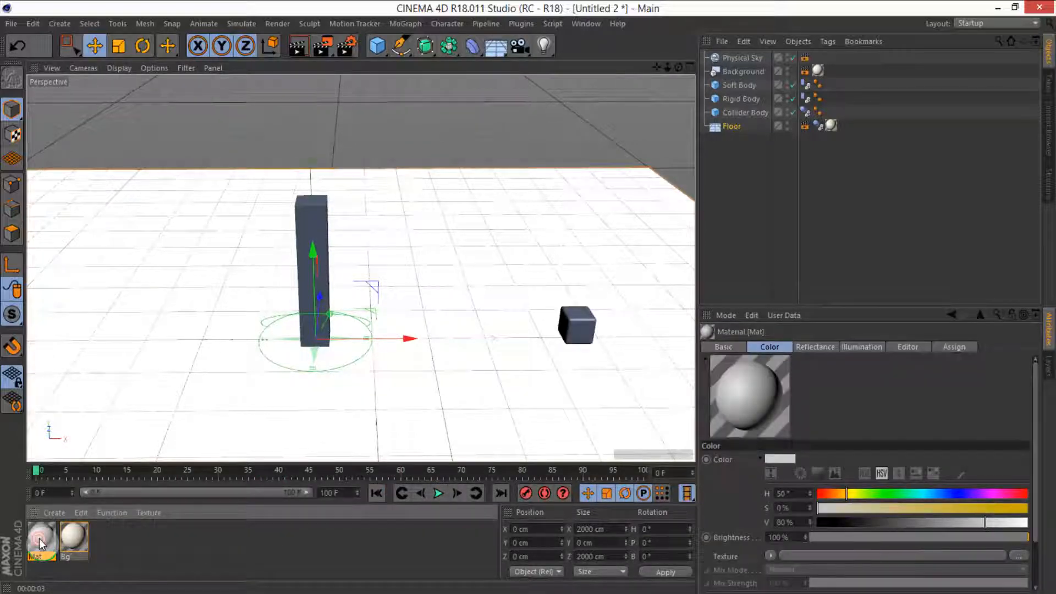
{"action": "double_click", "coordinate": [41, 539]}
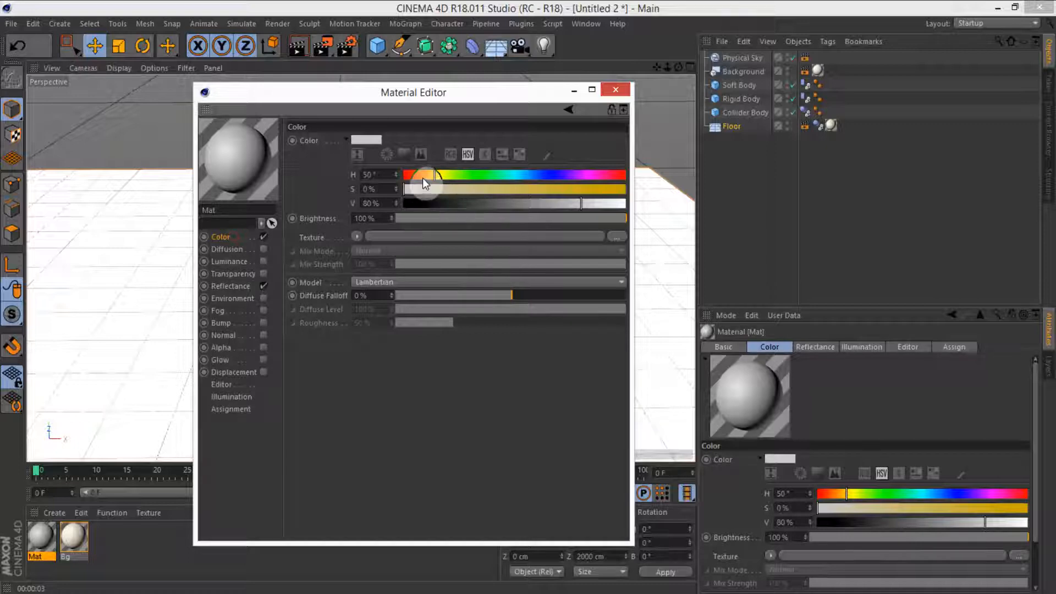
{"action": "left_click_drag", "start_coordinate": [523, 192], "coordinate": [645, 206]}
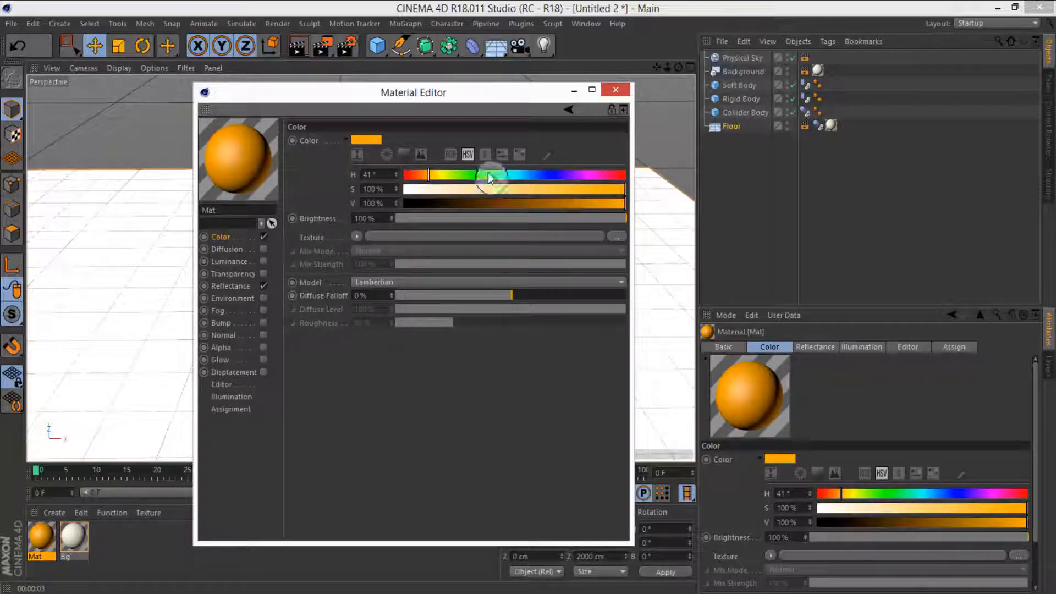
{"action": "left_click_drag", "start_coordinate": [489, 177], "coordinate": [425, 176]}
{"action": "mouse_move", "coordinate": [360, 142]}
{"action": "left_mouse_down"}
{"action": "mouse_move", "coordinate": [285, 215]}
{"action": "mouse_move", "coordinate": [264, 263]}
{"action": "mouse_move", "coordinate": [345, 142]}
{"action": "mouse_move", "coordinate": [359, 156]}
{"action": "left_mouse_up"}
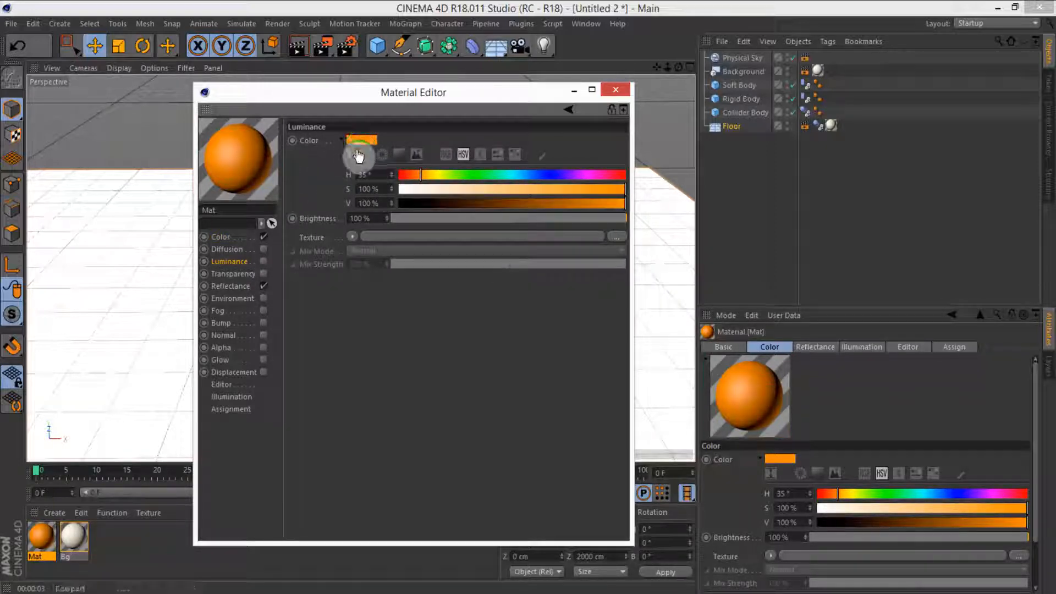
{"action": "left_click", "coordinate": [264, 262]}
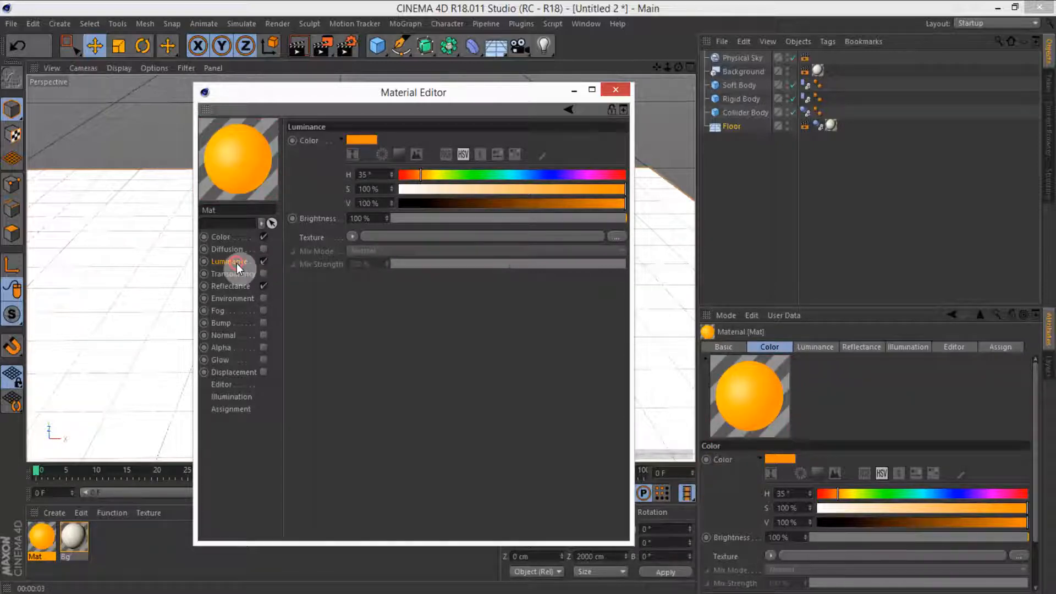
Step: Replace the material's default specular in Reflectance with a new Reflection (Legacy) layer
{"action": "left_click_drag", "start_coordinate": [333, 175], "coordinate": [360, 448]}
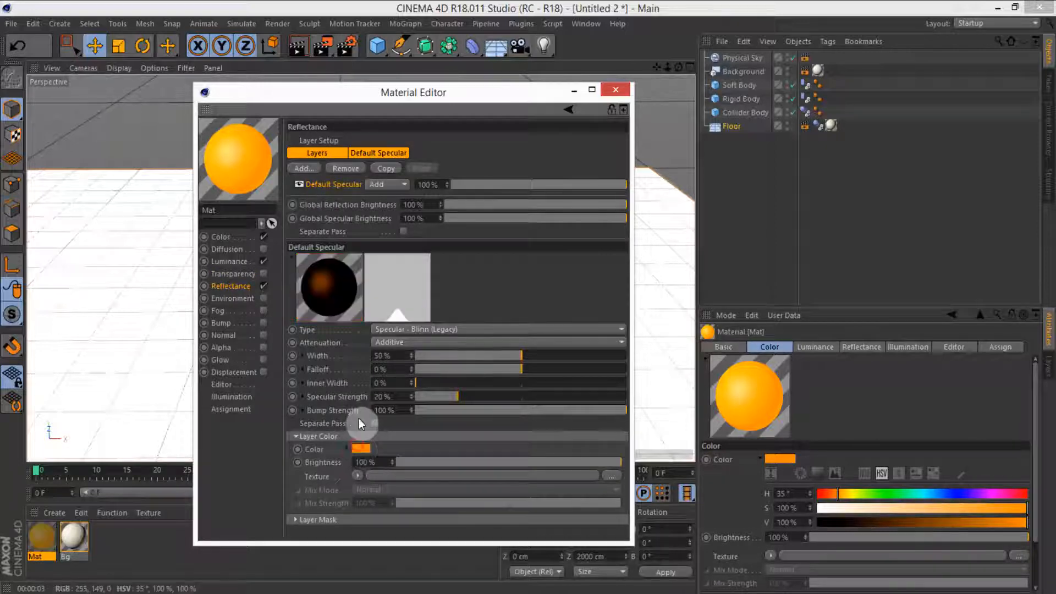
{"action": "left_click", "coordinate": [263, 286]}
{"action": "left_click", "coordinate": [350, 169]}
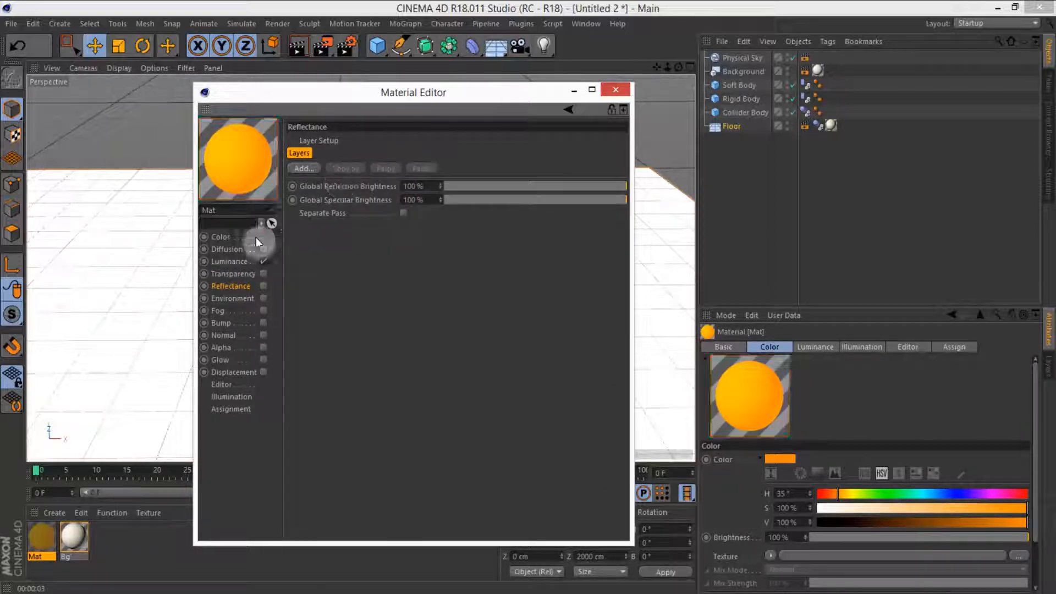
{"action": "left_click", "coordinate": [299, 169]}
{"action": "left_click", "coordinate": [354, 305]}
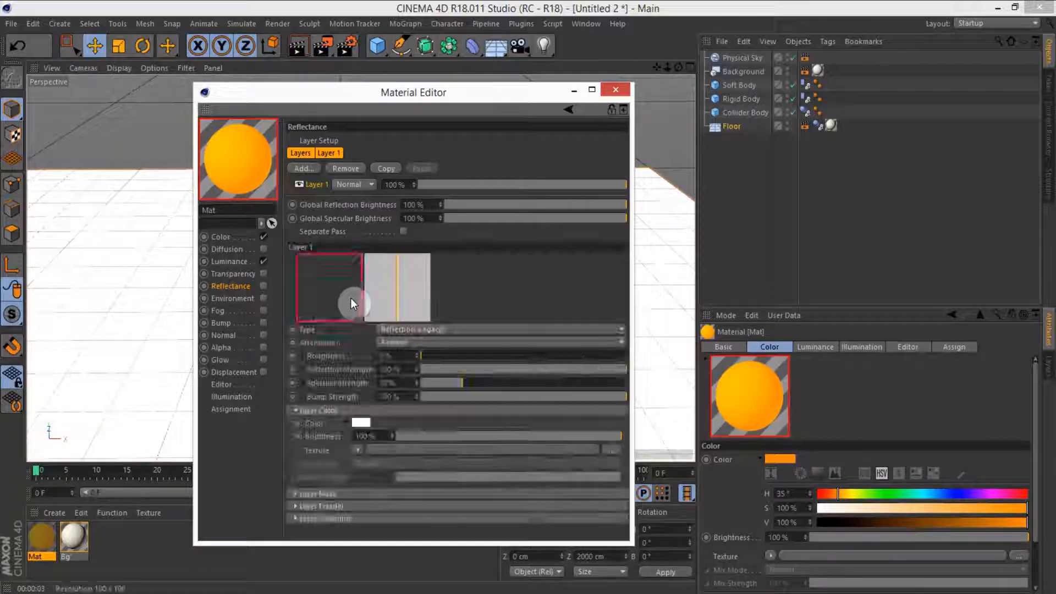
Step: Copy the orange color into the reflection layer's color, enable Reflectance, and close the Material Editor
{"action": "left_click", "coordinate": [230, 241]}
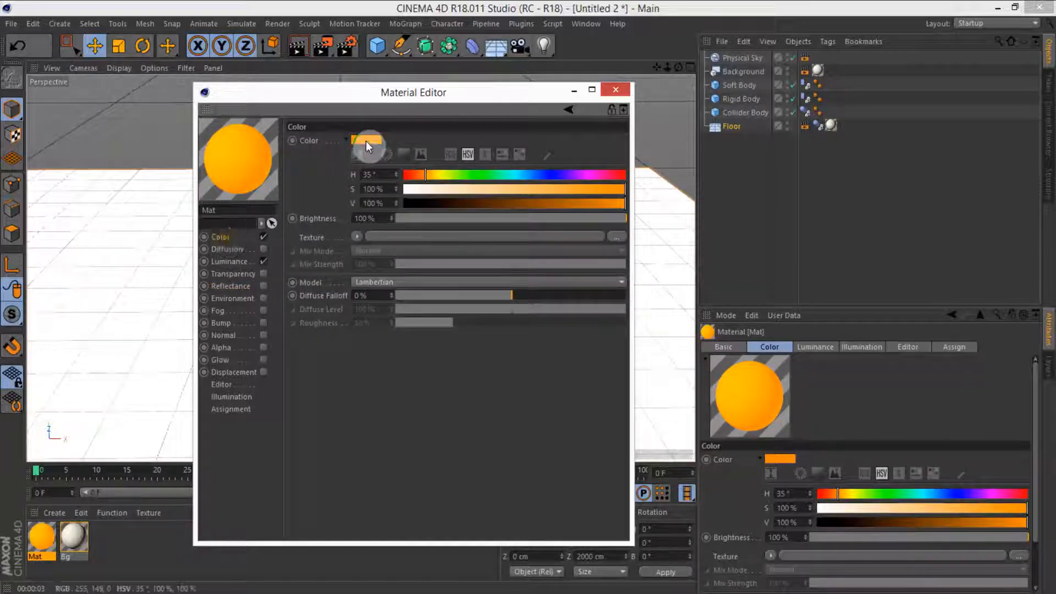
{"action": "left_click_drag", "start_coordinate": [365, 141], "coordinate": [362, 424]}
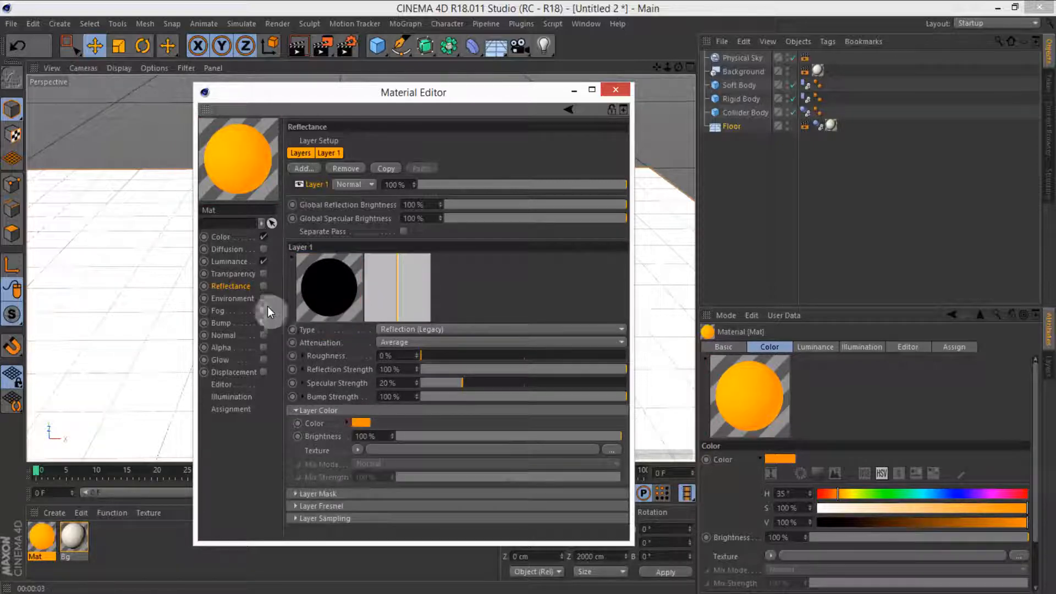
{"action": "left_click", "coordinate": [265, 286]}
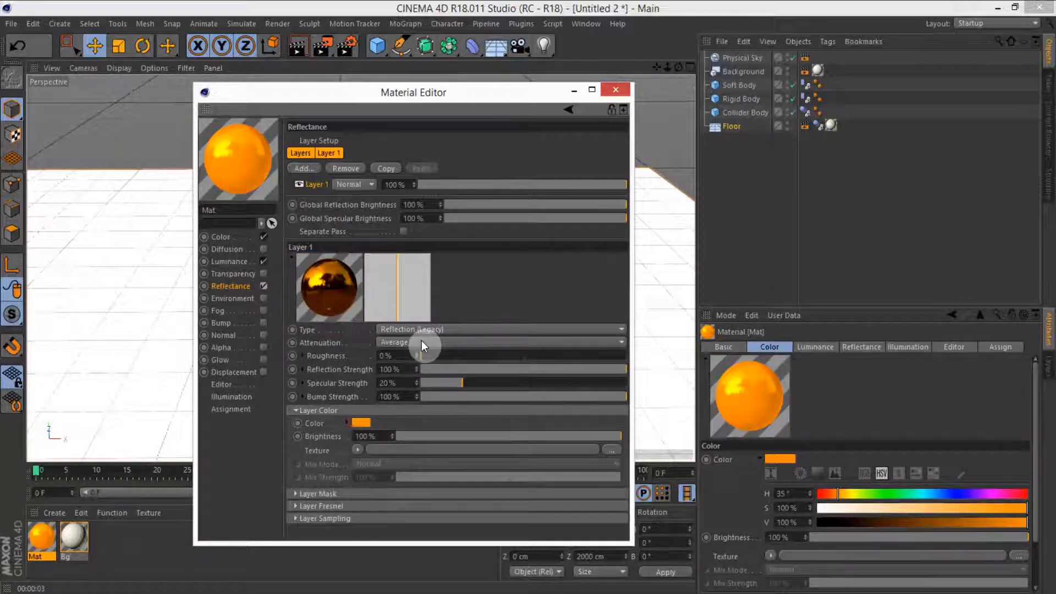
{"action": "left_click_drag", "start_coordinate": [455, 90], "coordinate": [666, 224]}
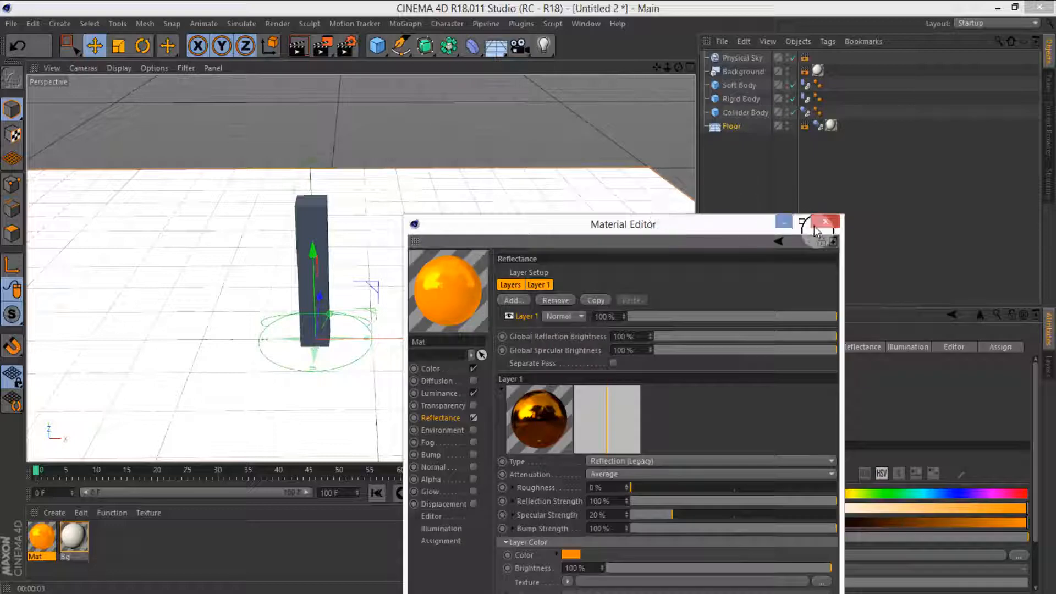
{"action": "left_click", "coordinate": [814, 226]}
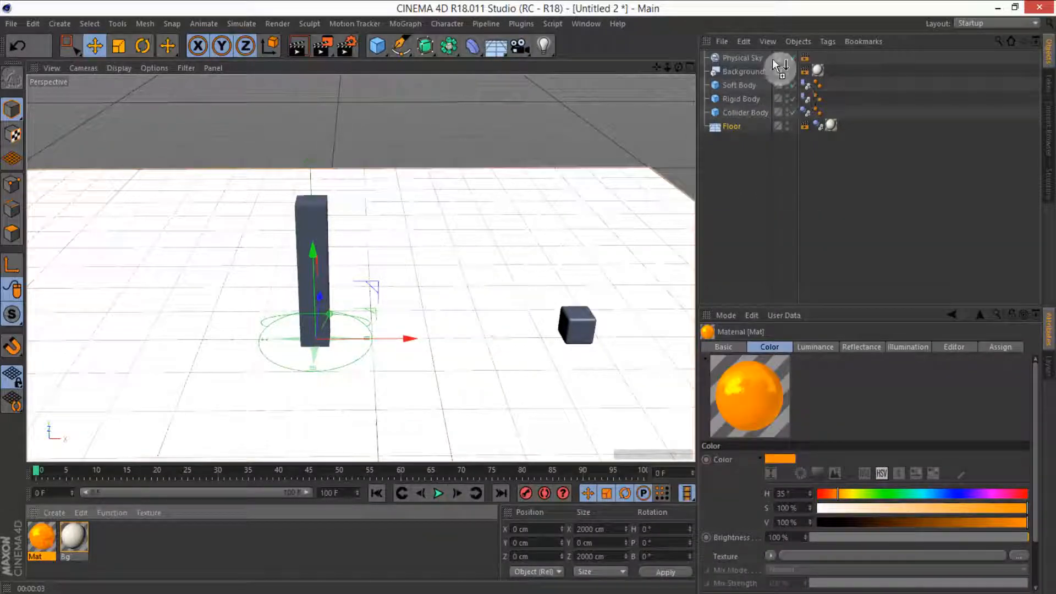
Step: Apply the orange material to the Collider Body and the Rigid Body, and render the active view
{"action": "left_click_drag", "start_coordinate": [745, 114], "coordinate": [745, 114]}
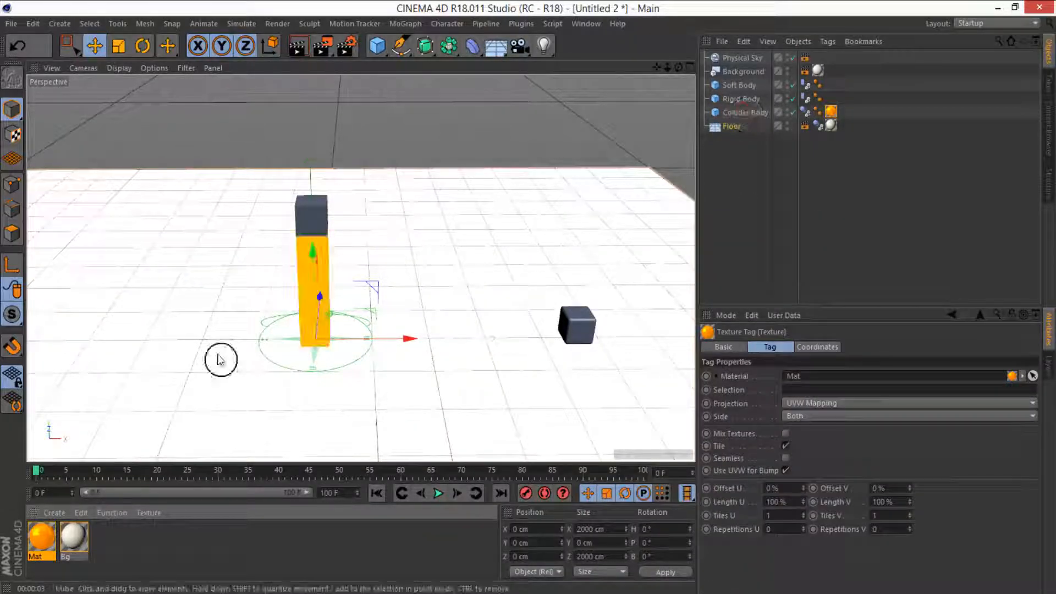
{"action": "left_click_drag", "start_coordinate": [41, 537], "coordinate": [724, 97]}
{"action": "left_click", "coordinate": [297, 51]}
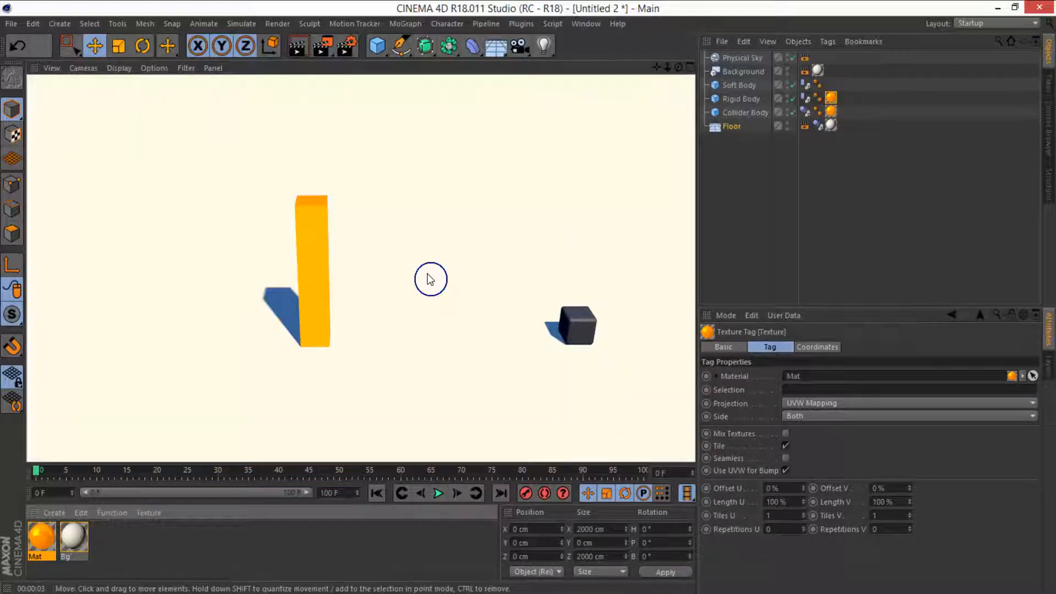
Step: Duplicate the orange material as Mat.1 and set the copy's color to grey with 0% saturation and 56% value
{"action": "left_click", "coordinate": [44, 540]}
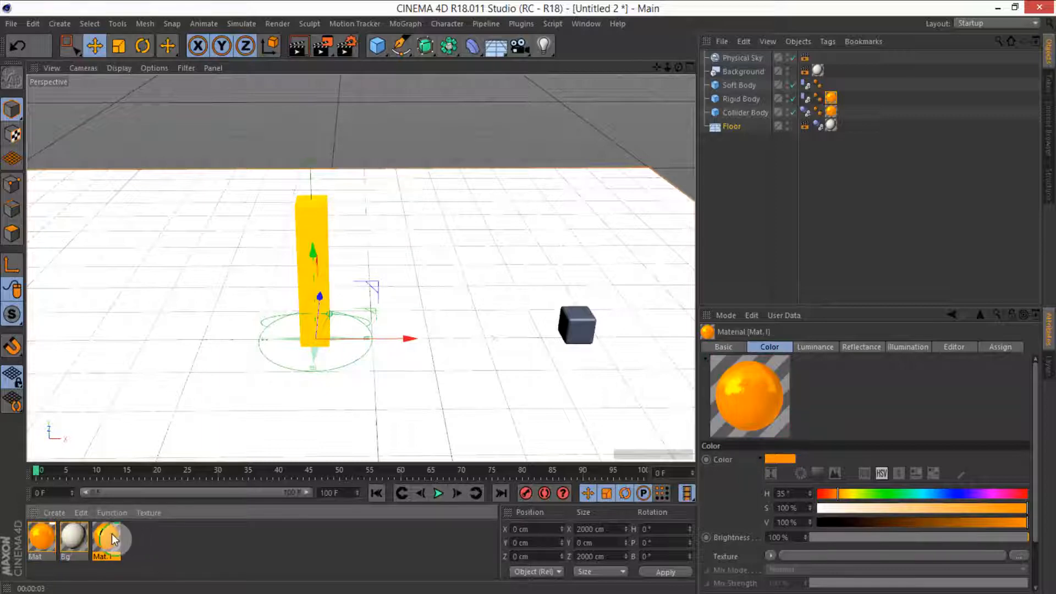
{"action": "double_click", "coordinate": [108, 538]}
{"action": "left_click", "coordinate": [231, 236]}
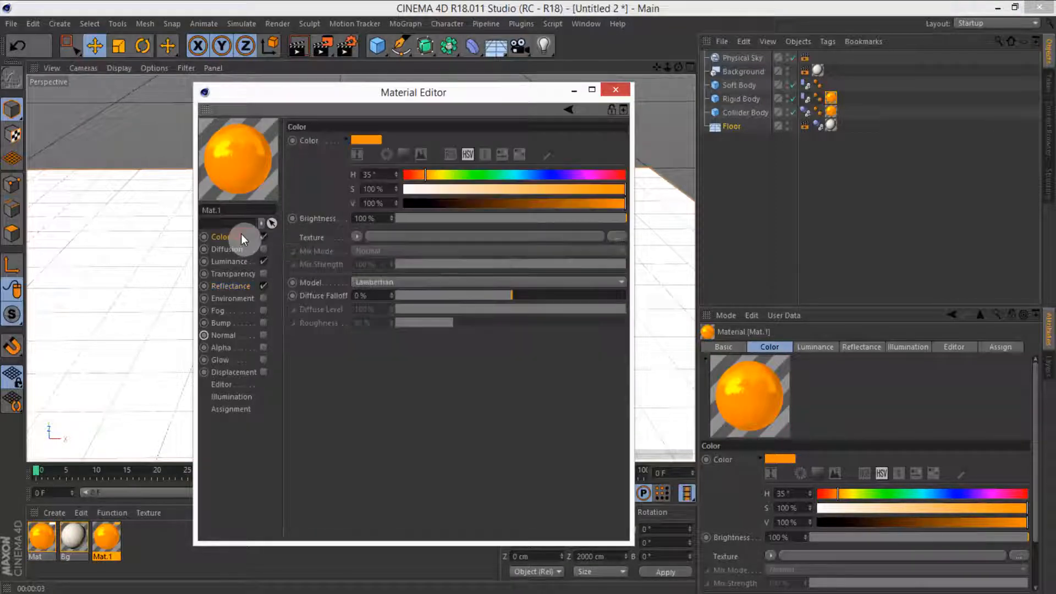
{"action": "left_click", "coordinate": [461, 188]}
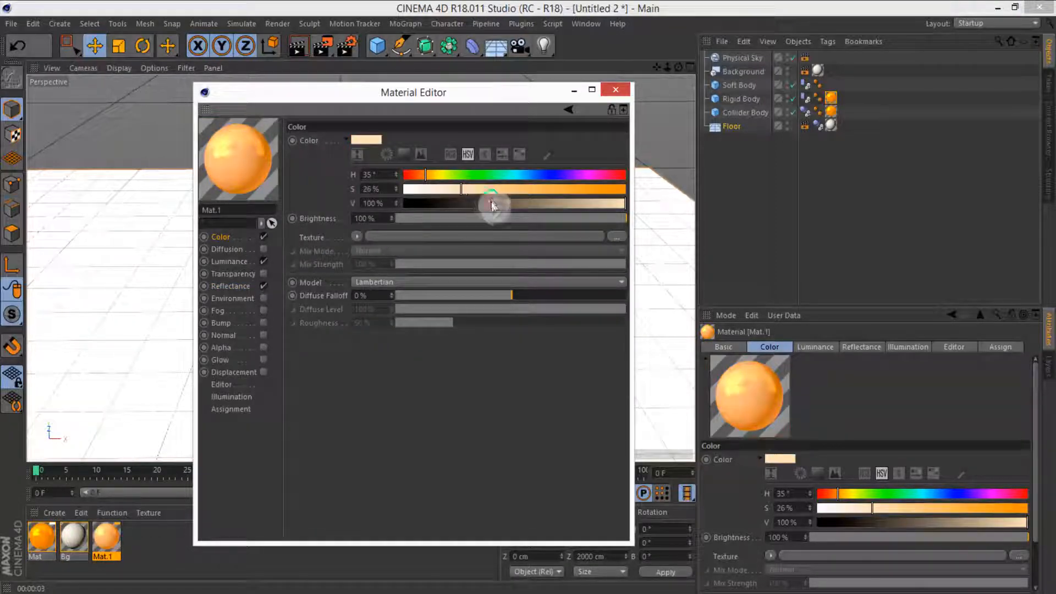
{"action": "left_click_drag", "start_coordinate": [491, 204], "coordinate": [410, 190]}
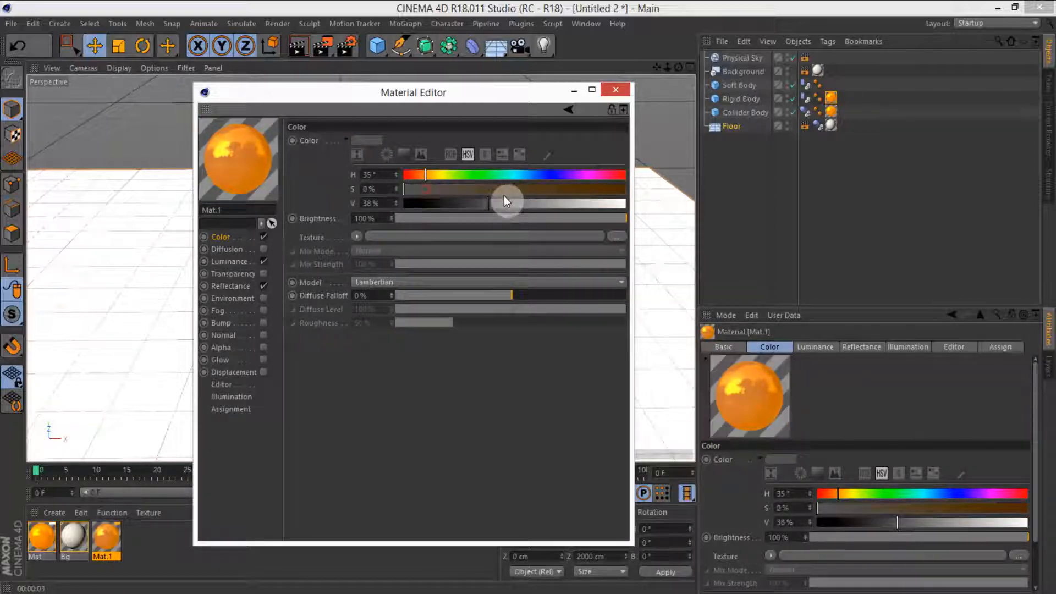
{"action": "left_click_drag", "start_coordinate": [505, 199], "coordinate": [522, 203]}
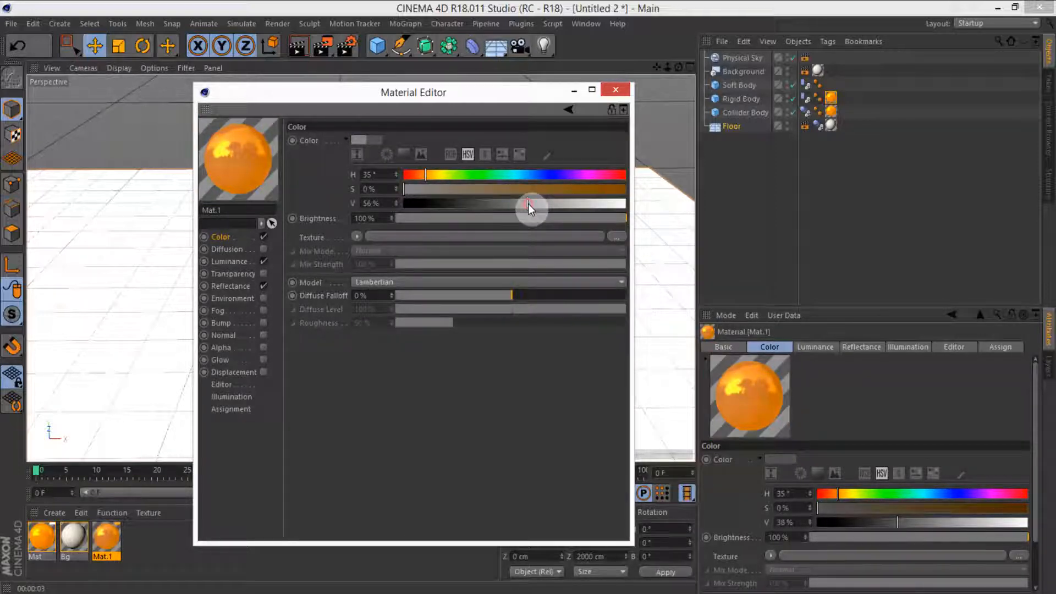
Step: Copy the grey color into Mat.1's reflection layer color and close the Material Editor
{"action": "left_click_drag", "start_coordinate": [372, 135], "coordinate": [356, 422]}
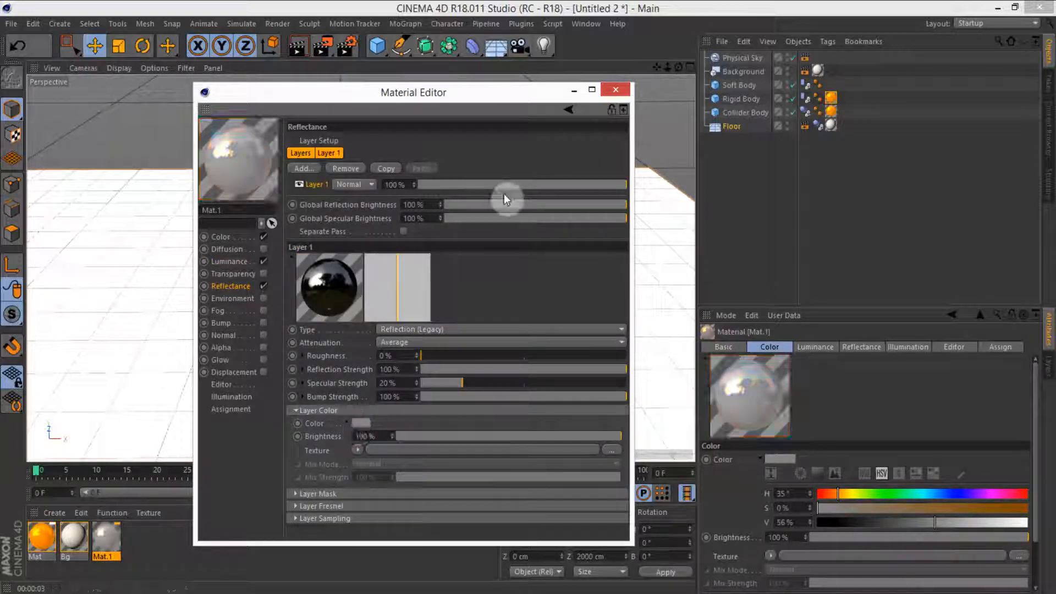
{"action": "left_click", "coordinate": [616, 92]}
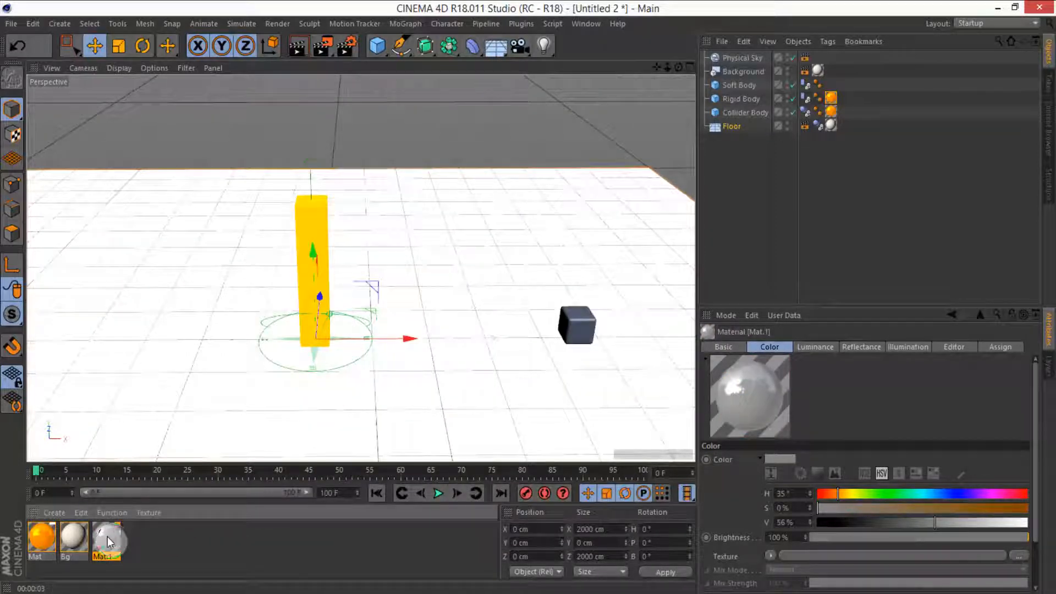
Step: Apply Mat.1 to the Soft Body and render the active view
{"action": "left_click_drag", "start_coordinate": [107, 540], "coordinate": [742, 83]}
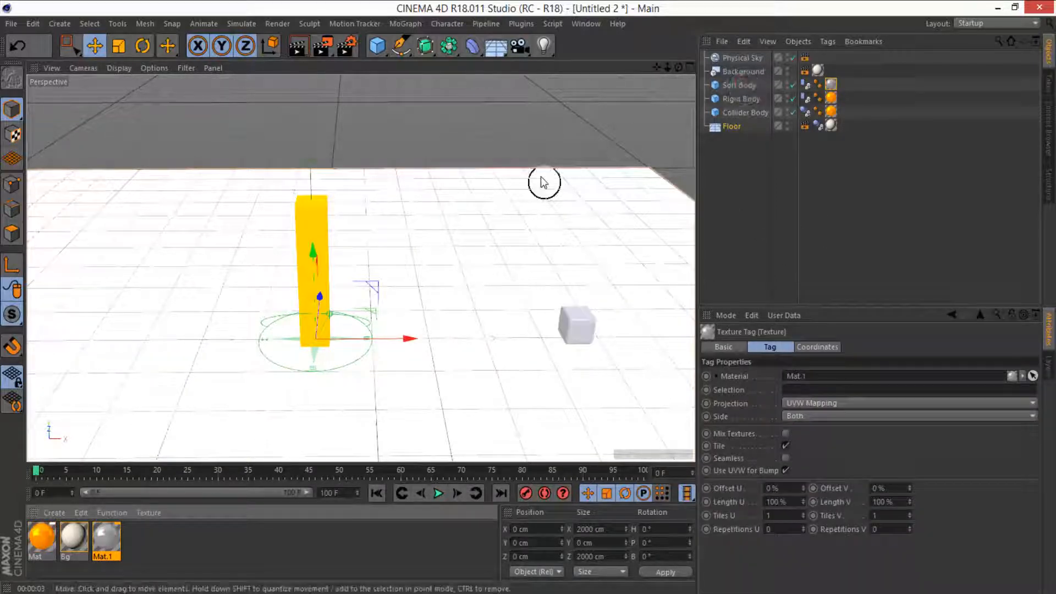
{"action": "left_click", "coordinate": [300, 48]}
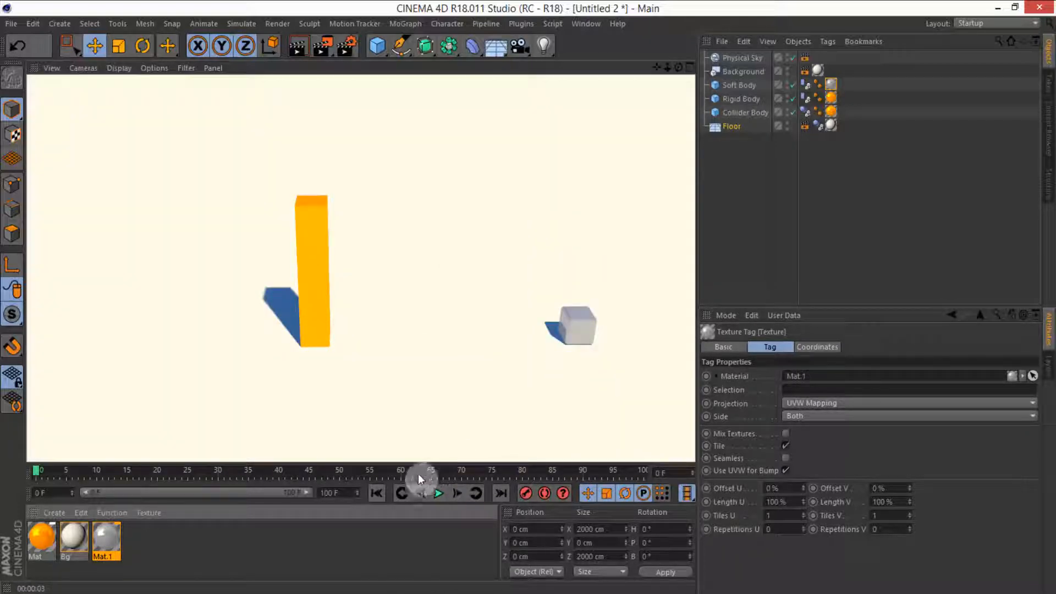
Step: Play the simulation to about frame 21, render the active view there, and rewind to the start
{"action": "left_click", "coordinate": [441, 492]}
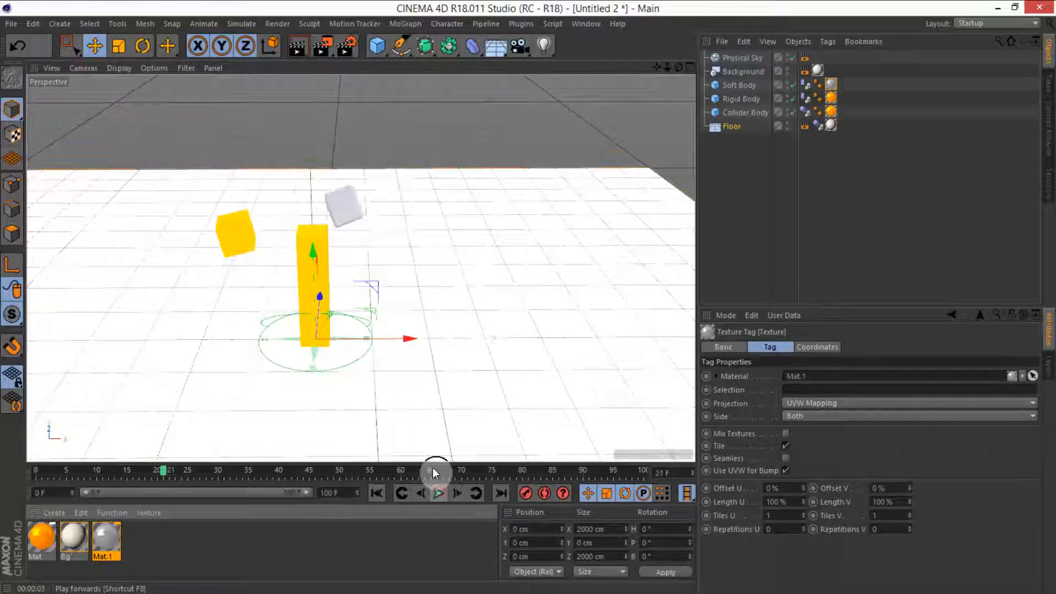
{"action": "left_click", "coordinate": [299, 52]}
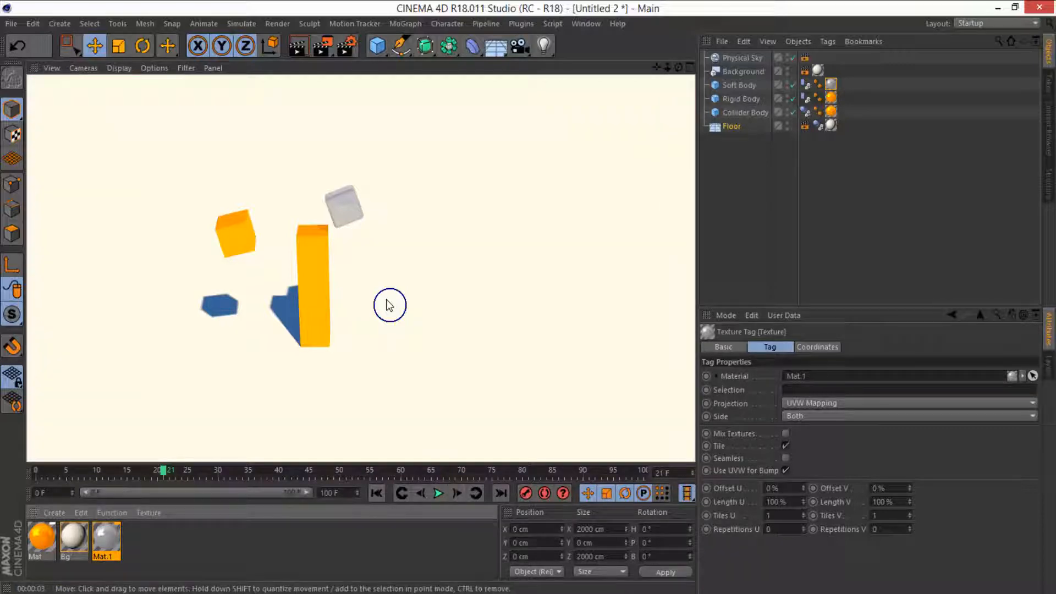
{"action": "left_click", "coordinate": [376, 492]}
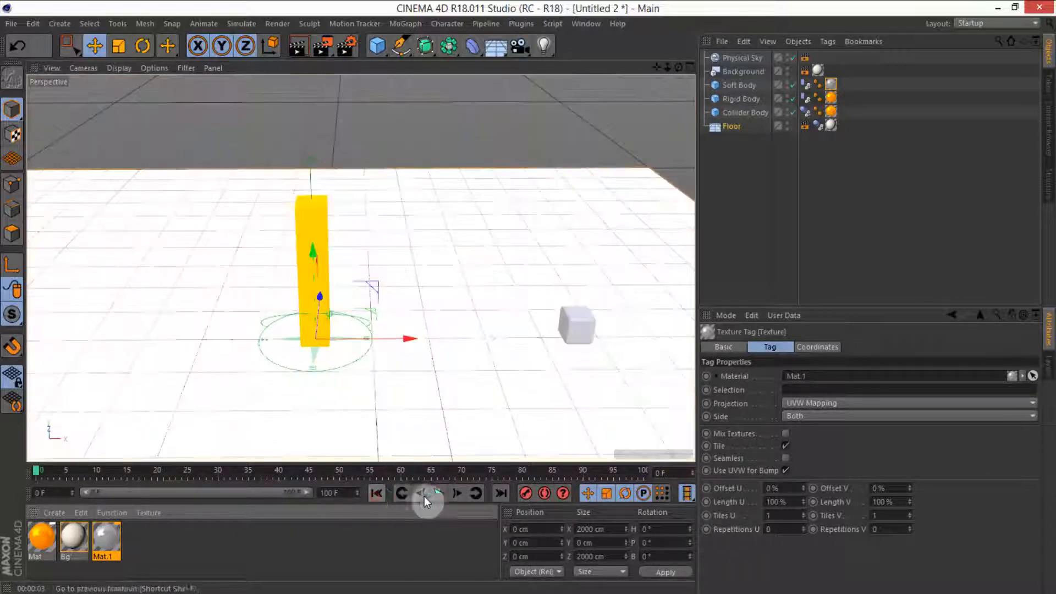
Step: Set the render output resolution to 1920 × 1080 pixels in Render Settings
{"action": "left_click_drag", "start_coordinate": [370, 398], "coordinate": [380, 297], "text": "alt"}
{"action": "left_click", "coordinate": [346, 45]}
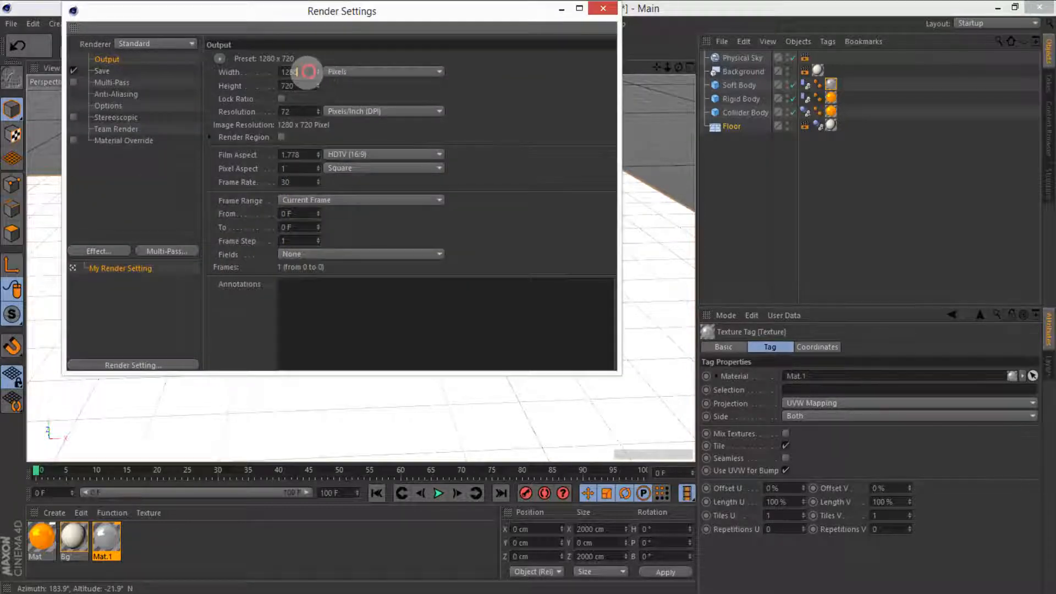
{"action": "key", "text": "BackSpace"}
{"action": "key", "text": "BackSpace"}
{"action": "key", "text": "BackSpace"}
{"action": "key", "text": "BackSpace"}
{"action": "type", "text": "1920"}
{"action": "key", "text": "Return"}
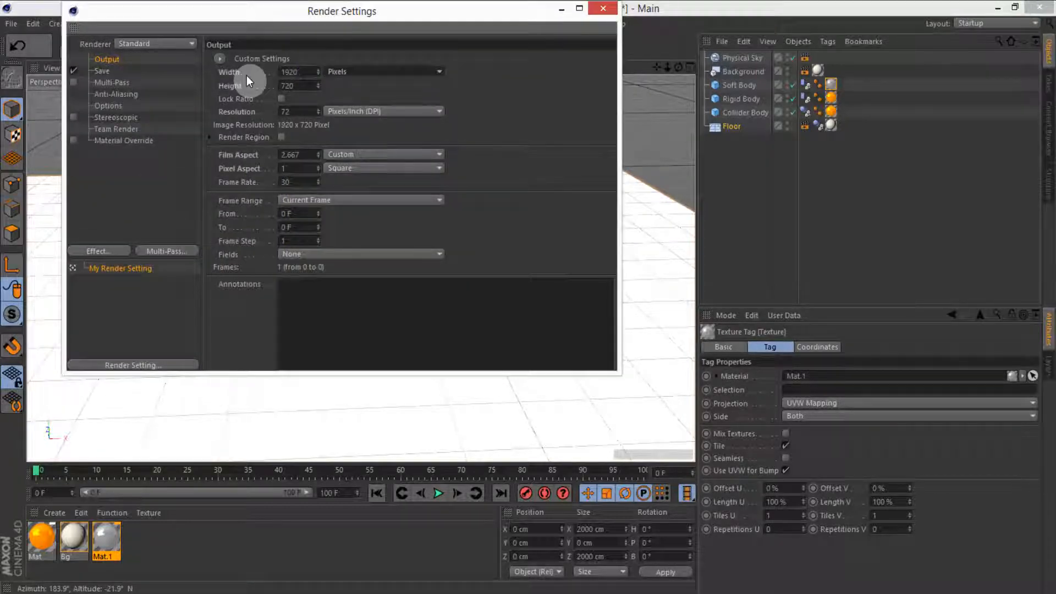
{"action": "key", "text": "Tab"}
{"action": "type", "text": "108"}
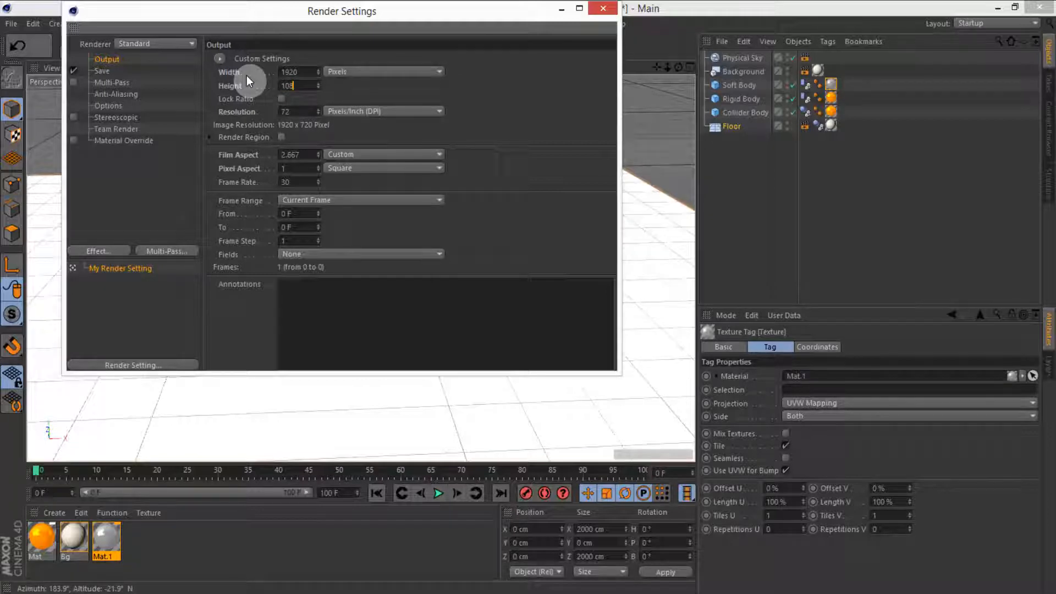
{"action": "type", "text": "0"}
{"action": "key", "text": "Return"}
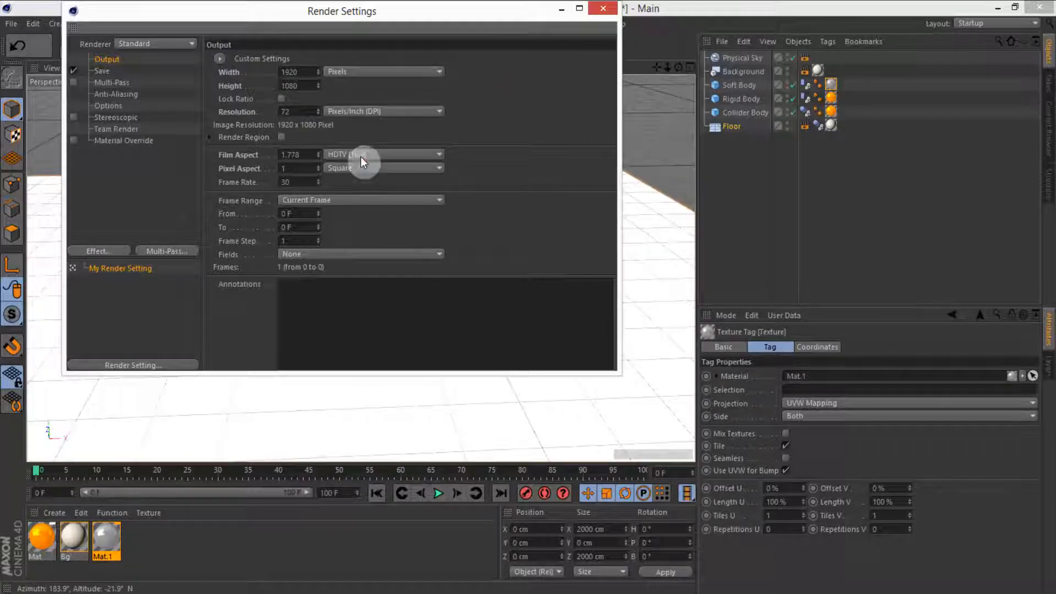
Step: Set the render frame range to All Frames and open the Save and Multi-Pass settings
{"action": "left_click", "coordinate": [292, 202]}
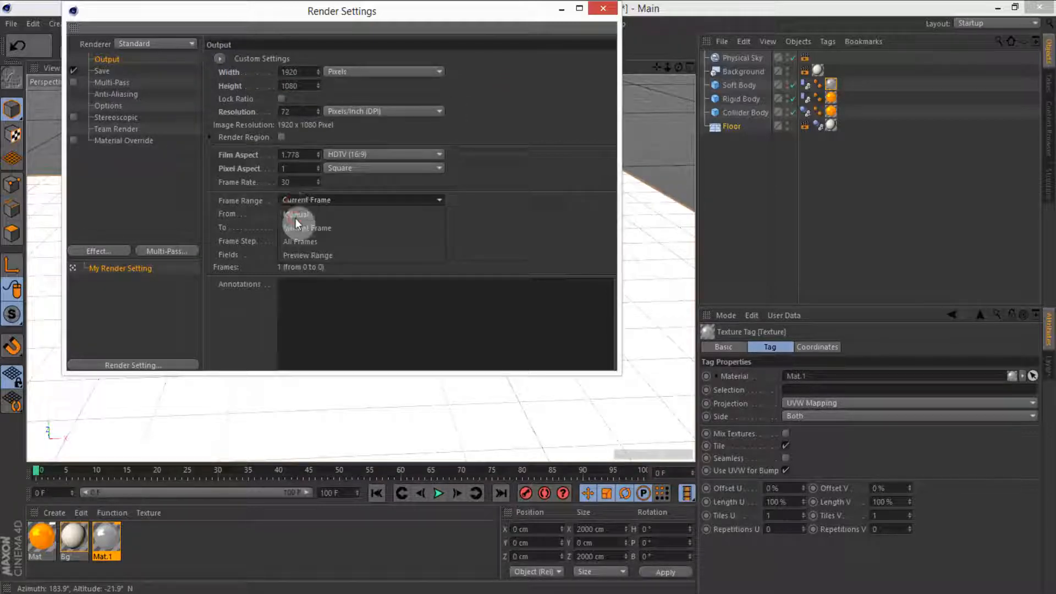
{"action": "left_click", "coordinate": [299, 236]}
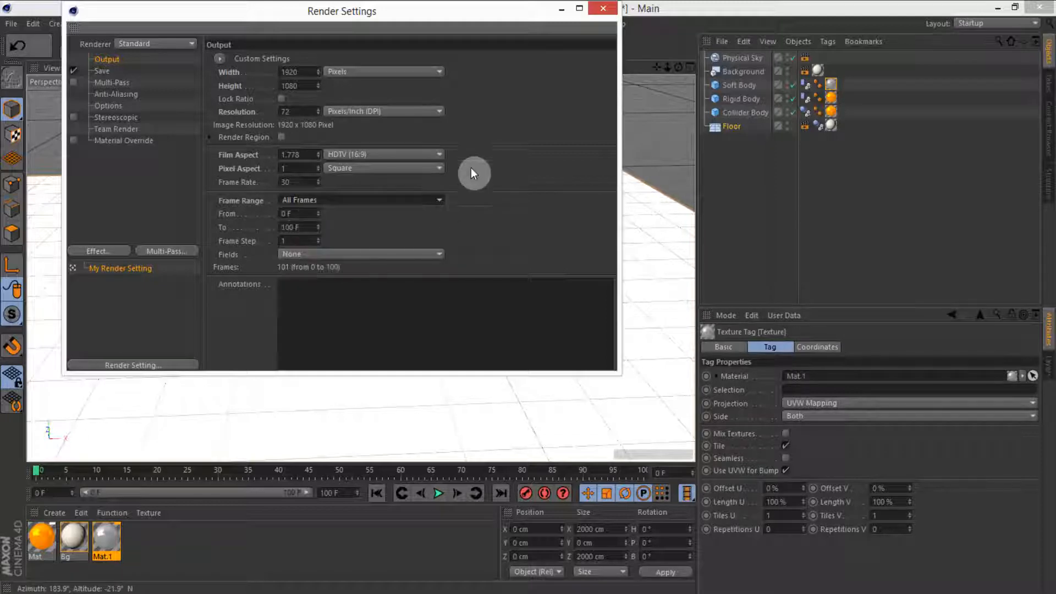
{"action": "left_click", "coordinate": [108, 69]}
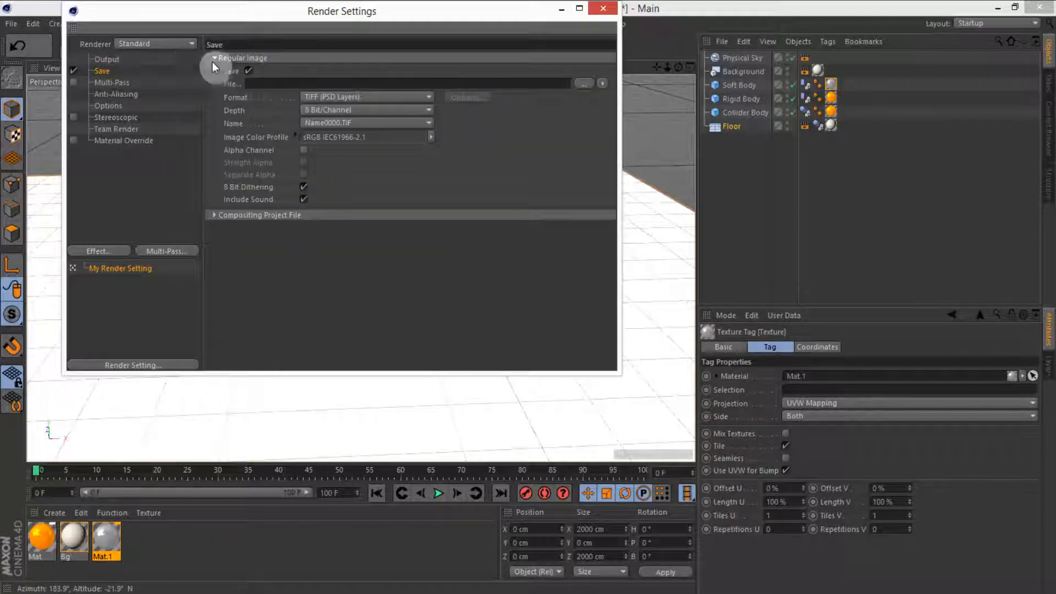
{"action": "left_click", "coordinate": [111, 84]}
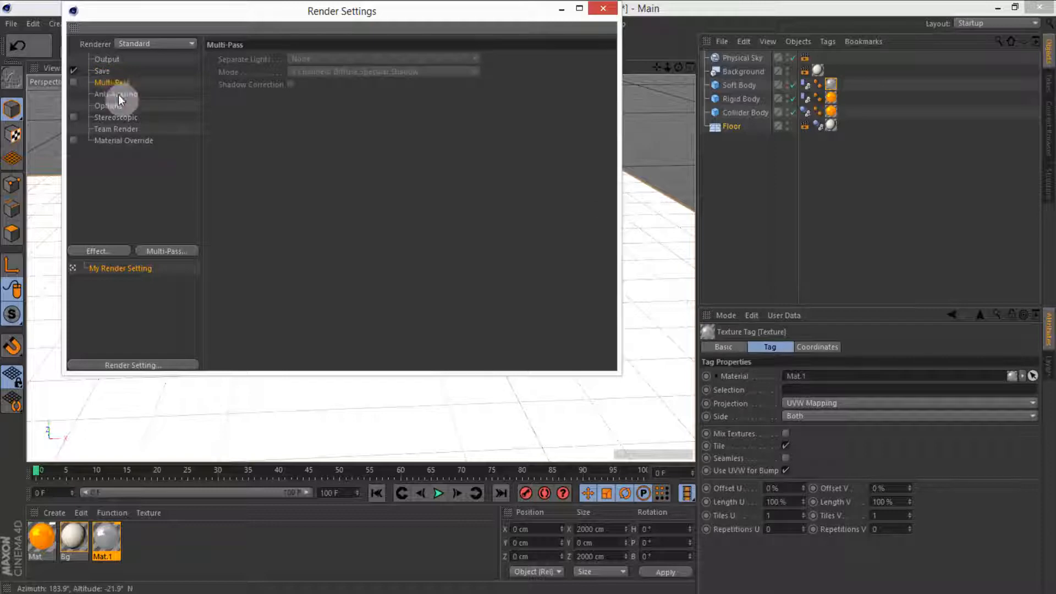
Step: Set anti-aliasing to Best with both Min Level and Max Level at 2x2
{"action": "left_click", "coordinate": [118, 95]}
{"action": "left_click", "coordinate": [336, 58]}
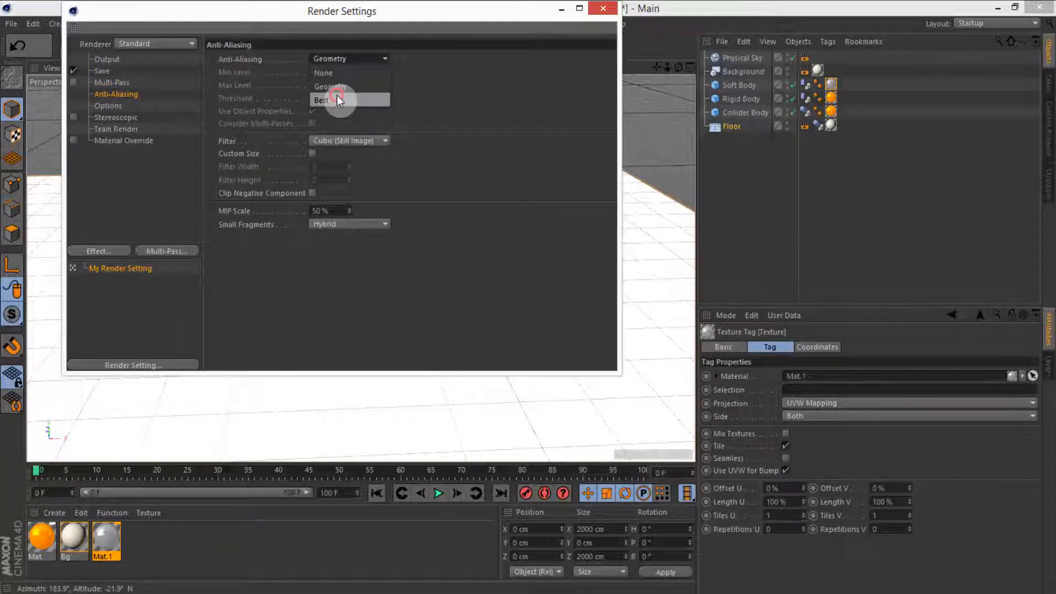
{"action": "left_click", "coordinate": [337, 100]}
{"action": "left_click", "coordinate": [326, 72]}
{"action": "left_click", "coordinate": [329, 98]}
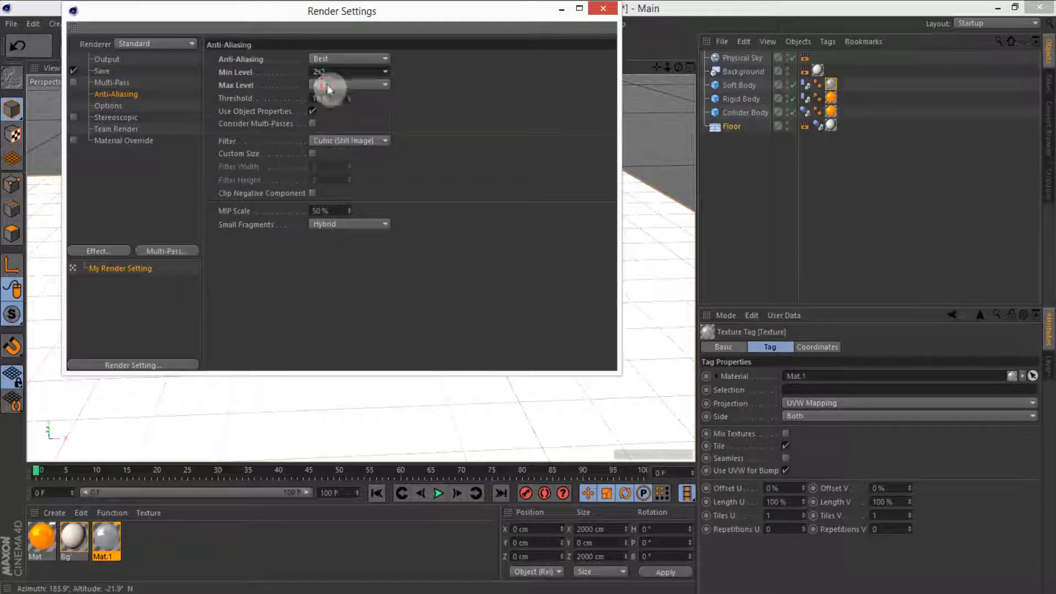
{"action": "left_click", "coordinate": [327, 85]}
{"action": "left_click", "coordinate": [331, 110]}
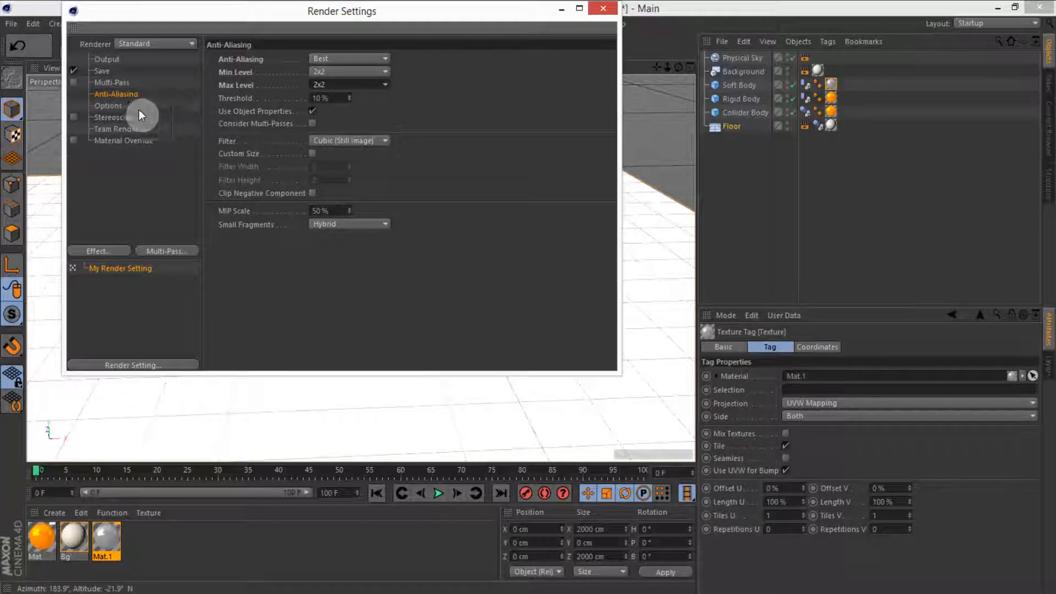
Step: Add Ambient Occlusion and Global Illumination effects to the render settings and close the dialog
{"action": "left_click", "coordinate": [110, 248]}
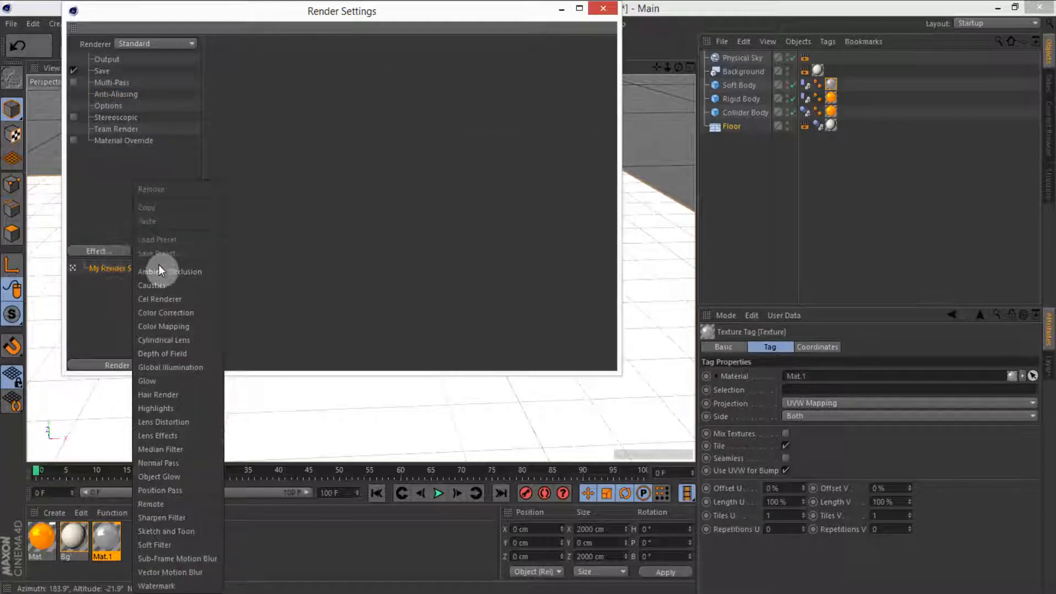
{"action": "left_click", "coordinate": [161, 271]}
{"action": "left_click", "coordinate": [105, 251]}
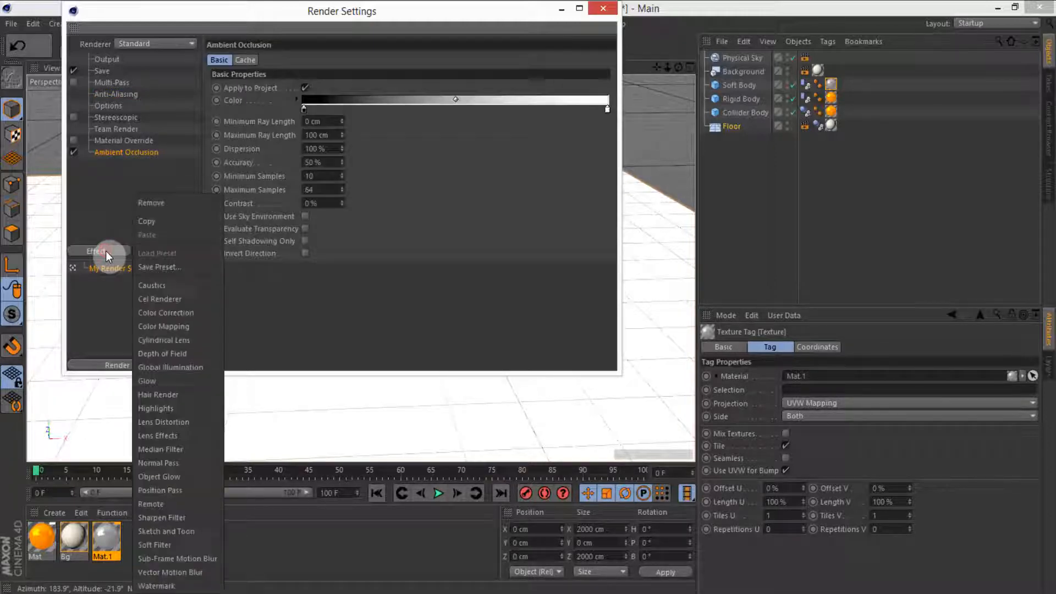
{"action": "left_click", "coordinate": [163, 352]}
{"action": "left_click", "coordinate": [137, 220]}
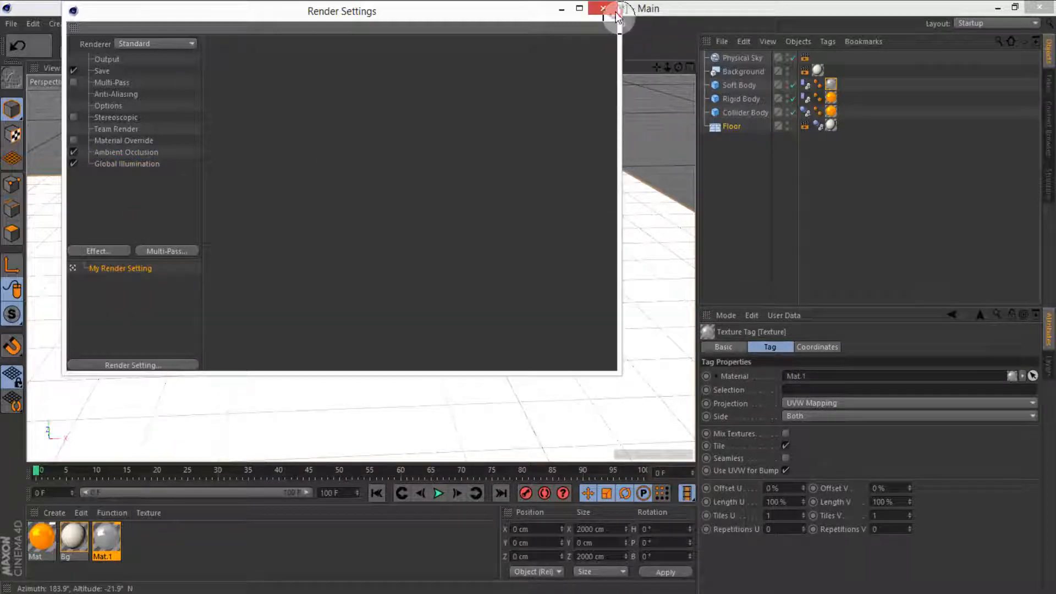
{"action": "left_click", "coordinate": [615, 12]}
Step: Play the simulation to about frame 21, reframe the view, render a test preview there, and rewind to frame 0
{"action": "left_click", "coordinate": [438, 493]}
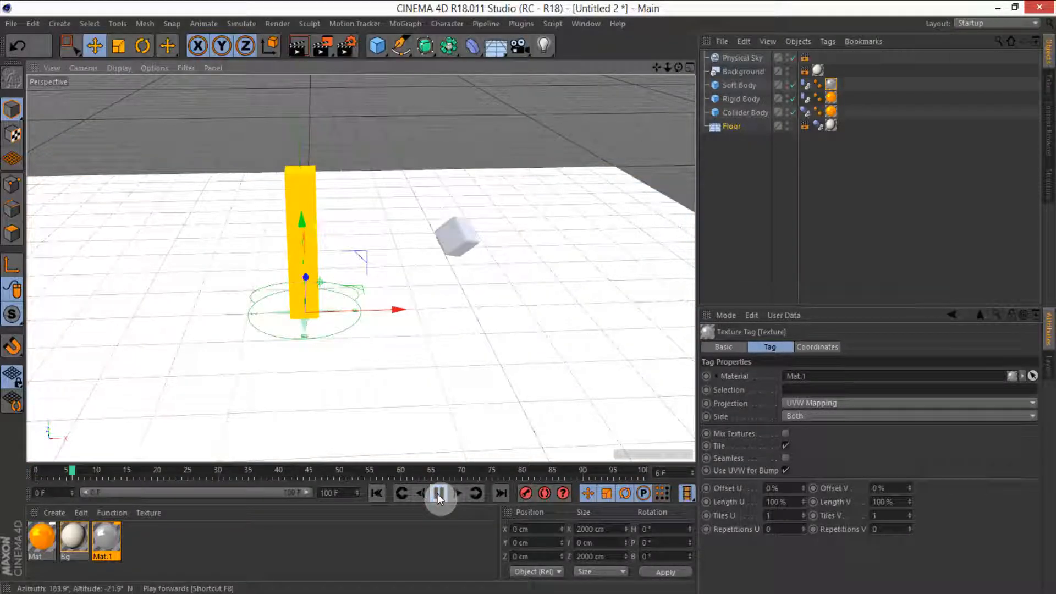
{"action": "left_click", "coordinate": [438, 494]}
{"action": "left_click_drag", "start_coordinate": [348, 186], "coordinate": [353, 234], "text": "alt"}
{"action": "middle_click_drag", "start_coordinate": [353, 233], "coordinate": [406, 161], "text": "alt"}
{"action": "scroll", "coordinate": [368, 153], "scroll_direction": "up", "scroll_amount": 5}
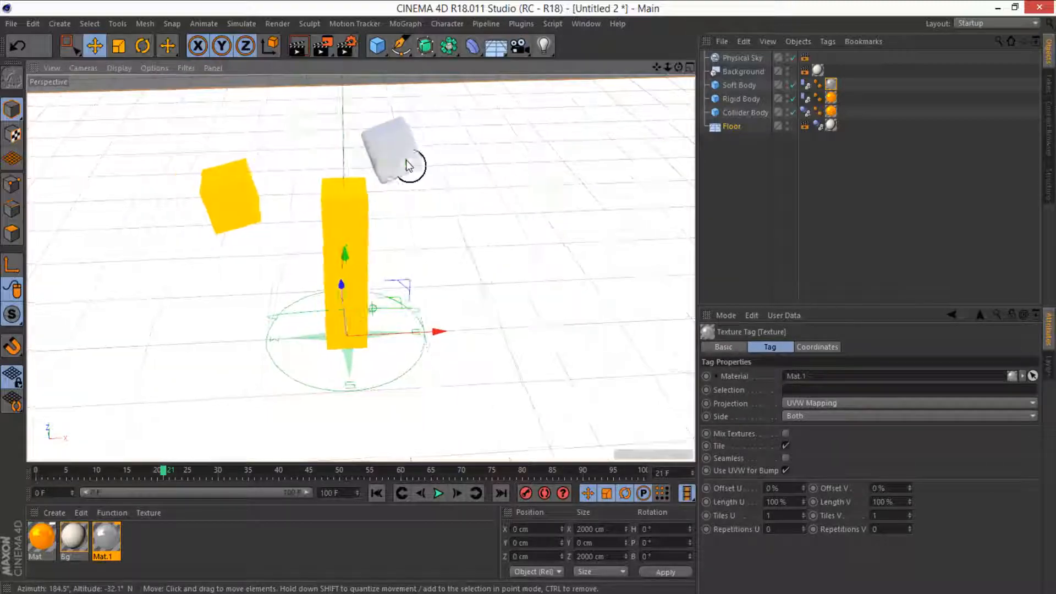
{"action": "left_click_drag", "start_coordinate": [407, 160], "coordinate": [399, 185], "text": "alt"}
{"action": "left_click", "coordinate": [307, 48]}
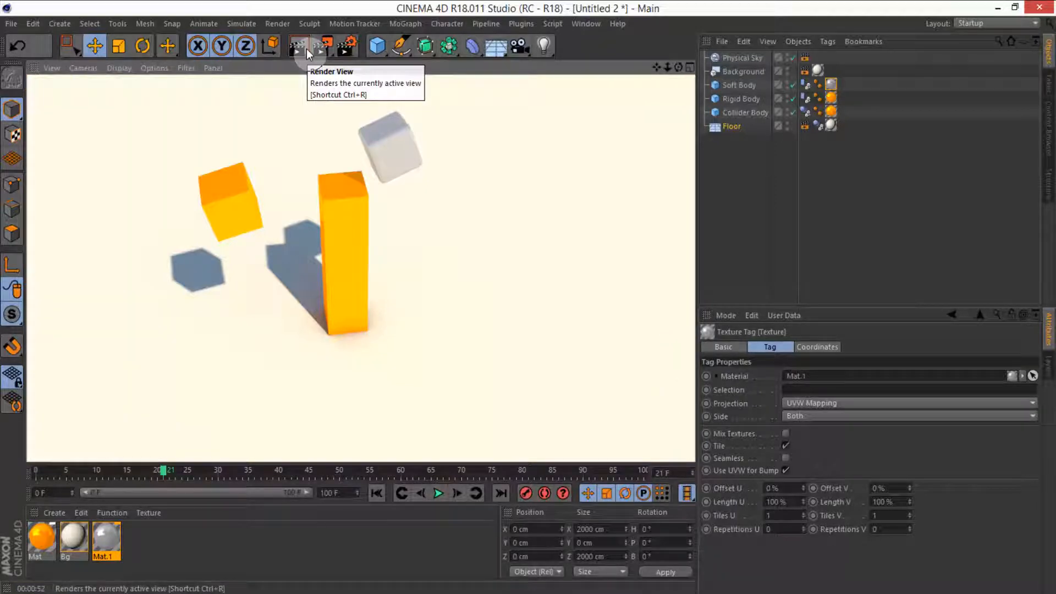
{"action": "left_click", "coordinate": [356, 329]}
{"action": "left_click", "coordinate": [376, 493]}
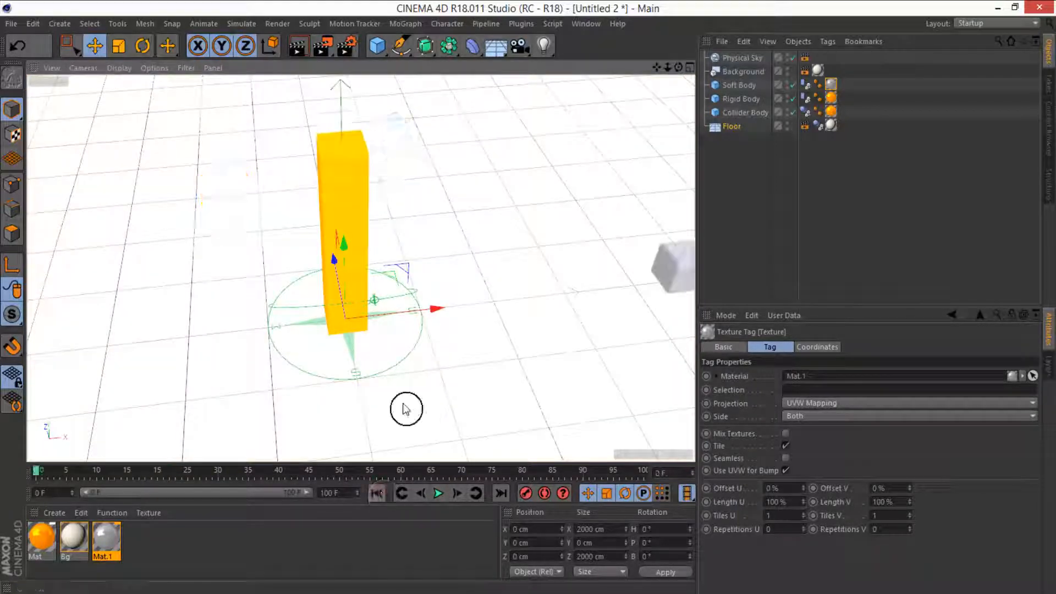